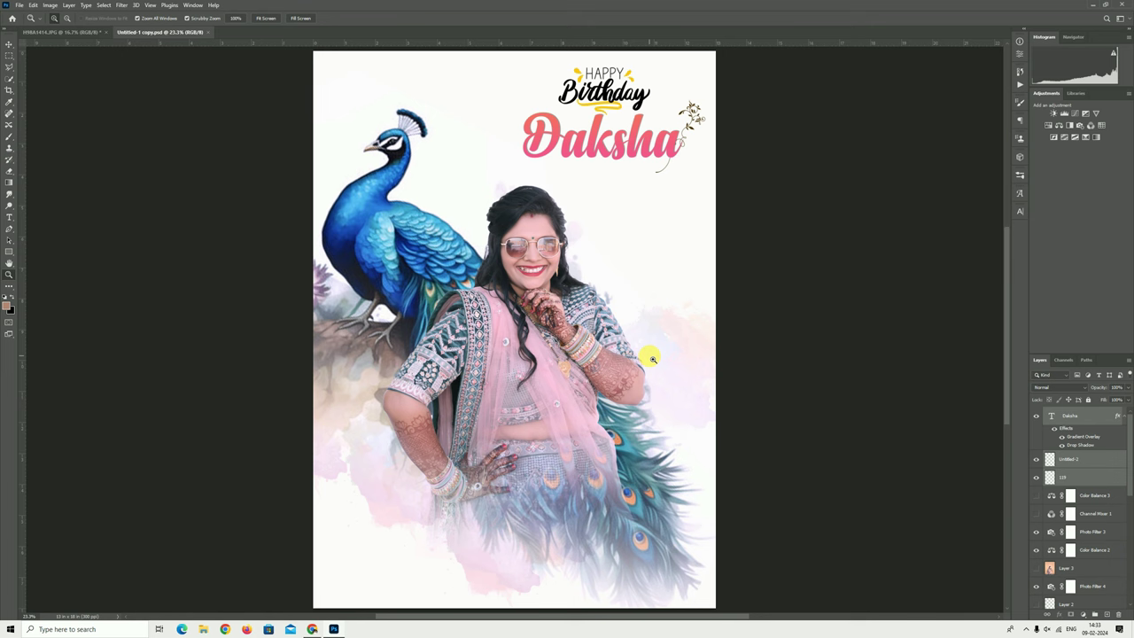
# - Hide the peacock, Untitled 2, Daksha title, watercolour and Color Balance 1 copy layers, leaving only Background
pyautogui.click(1036, 477)
pyautogui.moveTo(1036, 478); pyautogui.dragTo(1037, 458)
pyautogui.moveTo(1036, 418); pyautogui.dragTo(1034, 559)
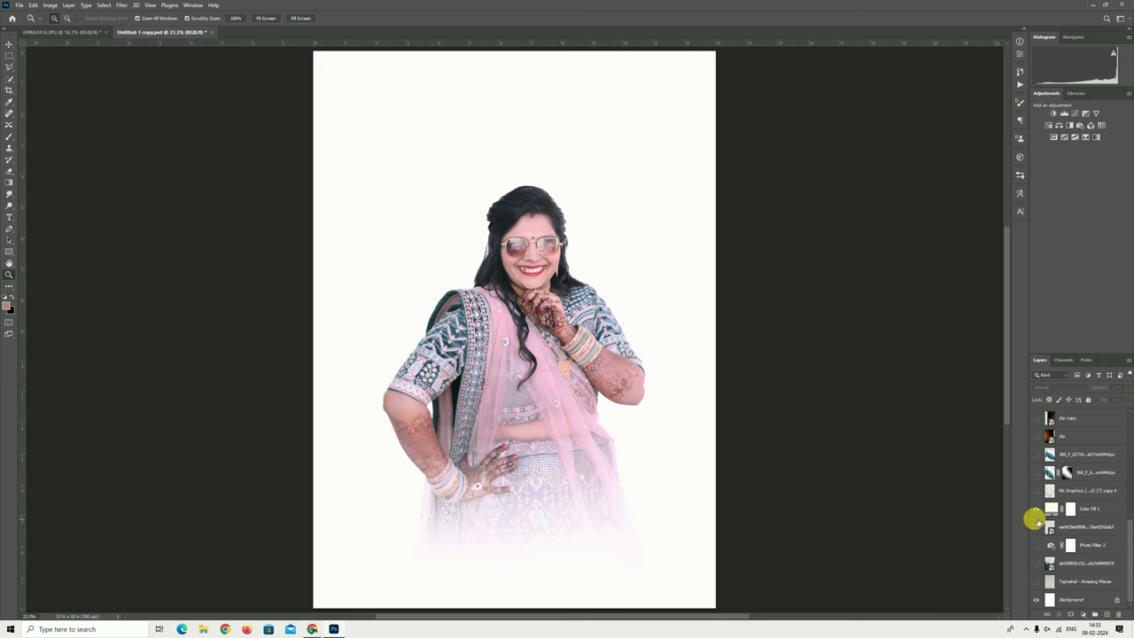
pyautogui.moveTo(1081, 531); pyautogui.dragTo(1082, 581)
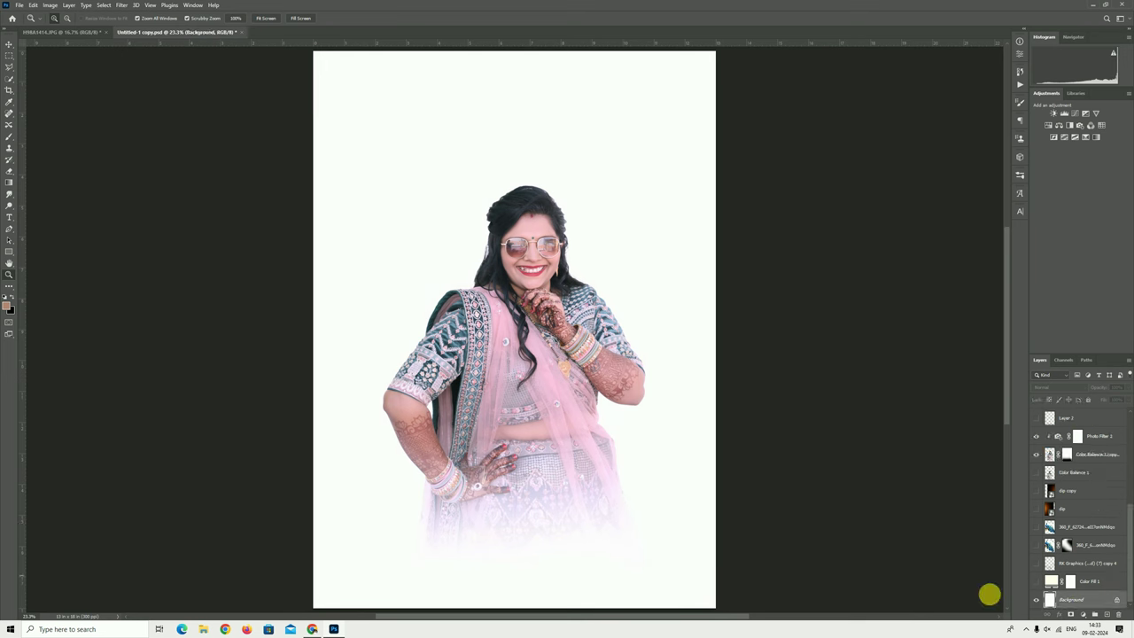
pyautogui.click(1036, 453)
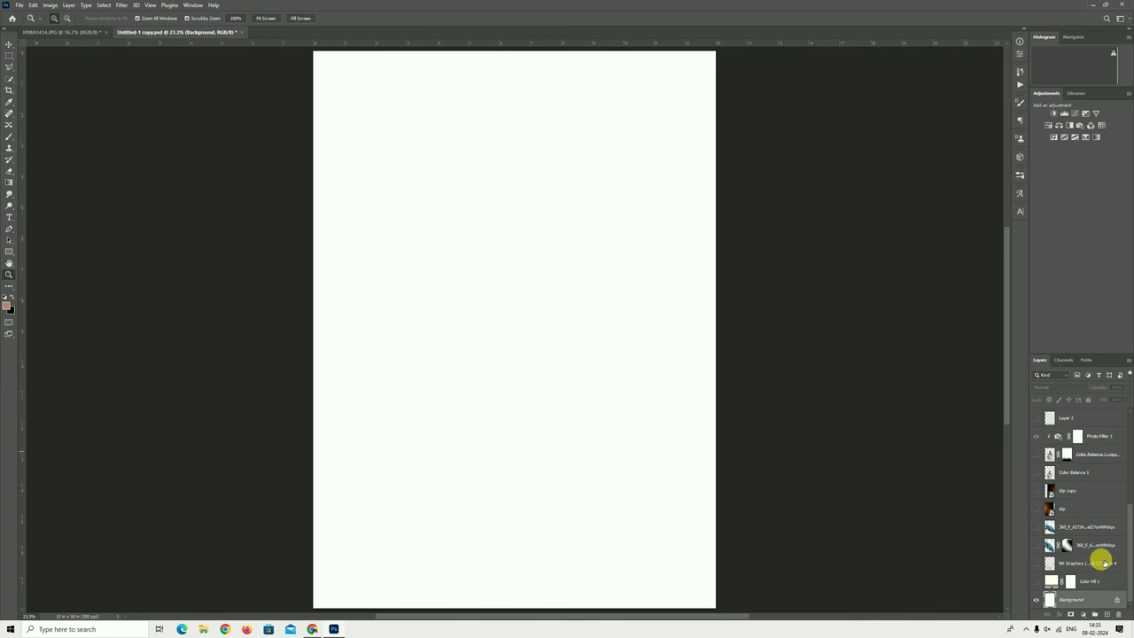
# - Switch to the H9BA1414.JPG portrait and duplicate it onto Layer 1
pyautogui.click(67, 32)
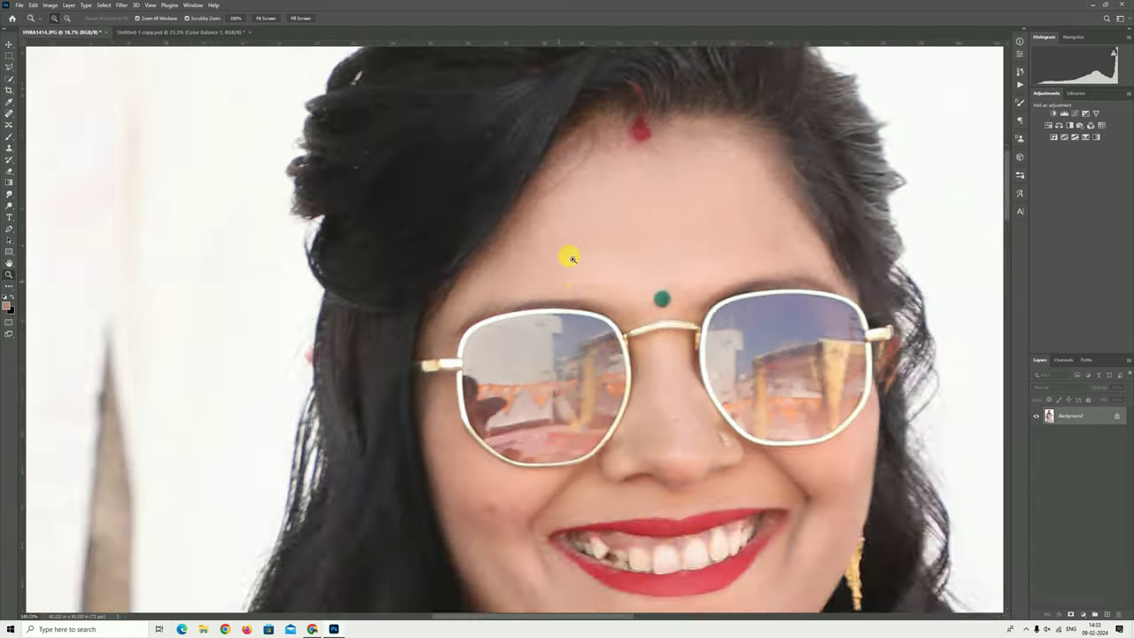
pyautogui.moveTo(568, 315); pyautogui.dragTo(629, 245)
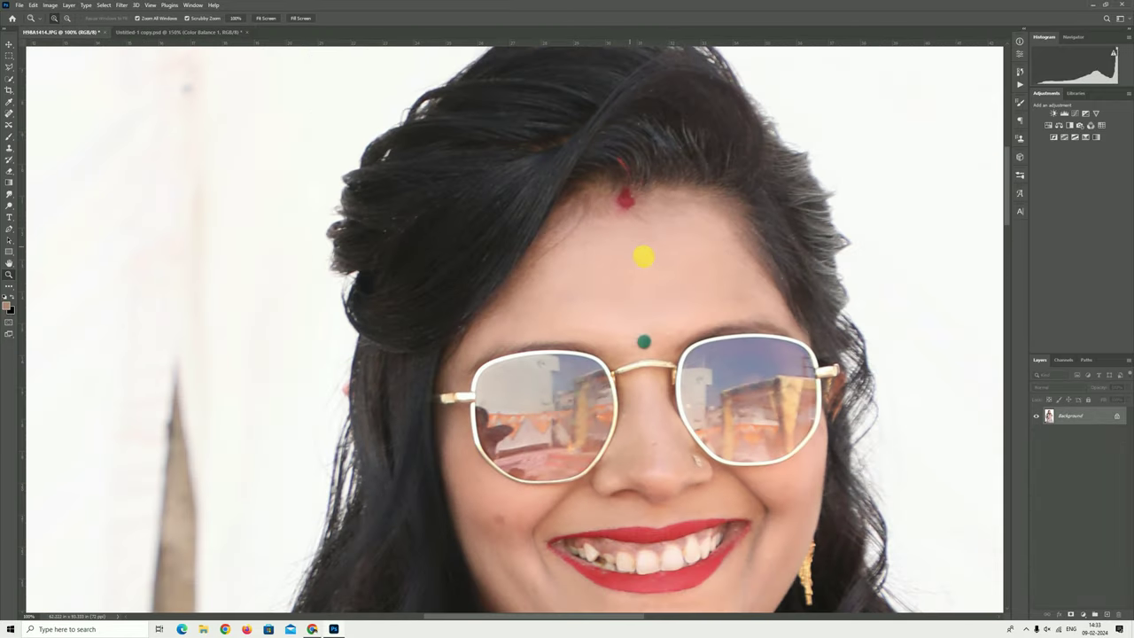
pyautogui.hotkey('ctrl', '0')
pyautogui.hotkey('ctrl', 'j')
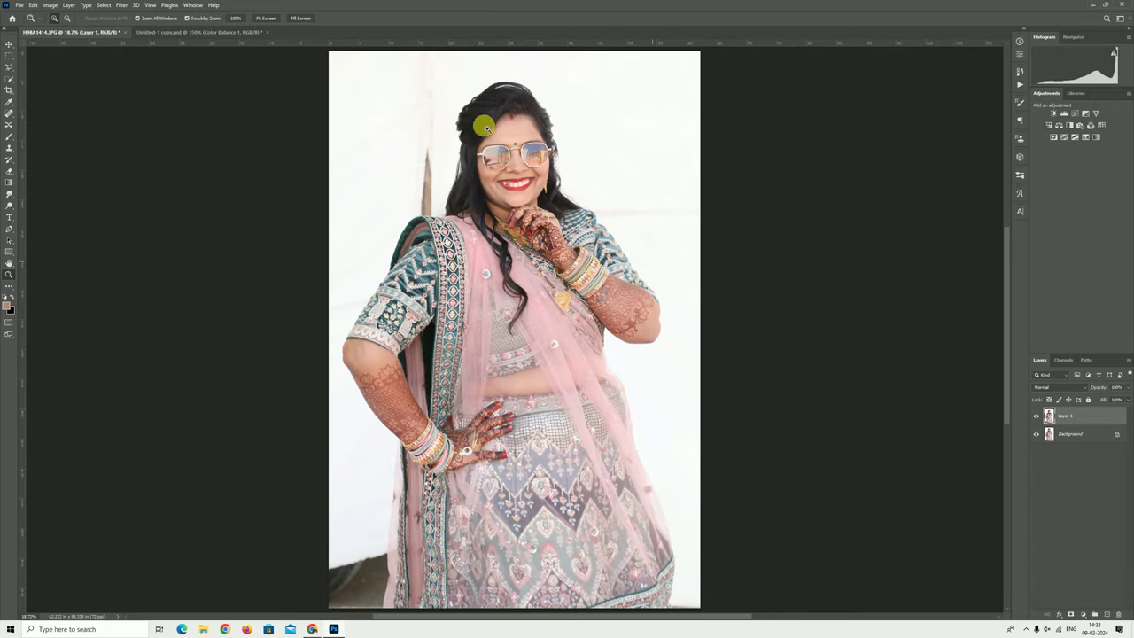
pyautogui.moveTo(480, 122); pyautogui.dragTo(557, 271)
# - Sample her skin tone and smooth the face skin with the Mixer Brush
pyautogui.press('b')
pyautogui.keyDown('alt'); pyautogui.click(547, 258); pyautogui.keyUp('alt')
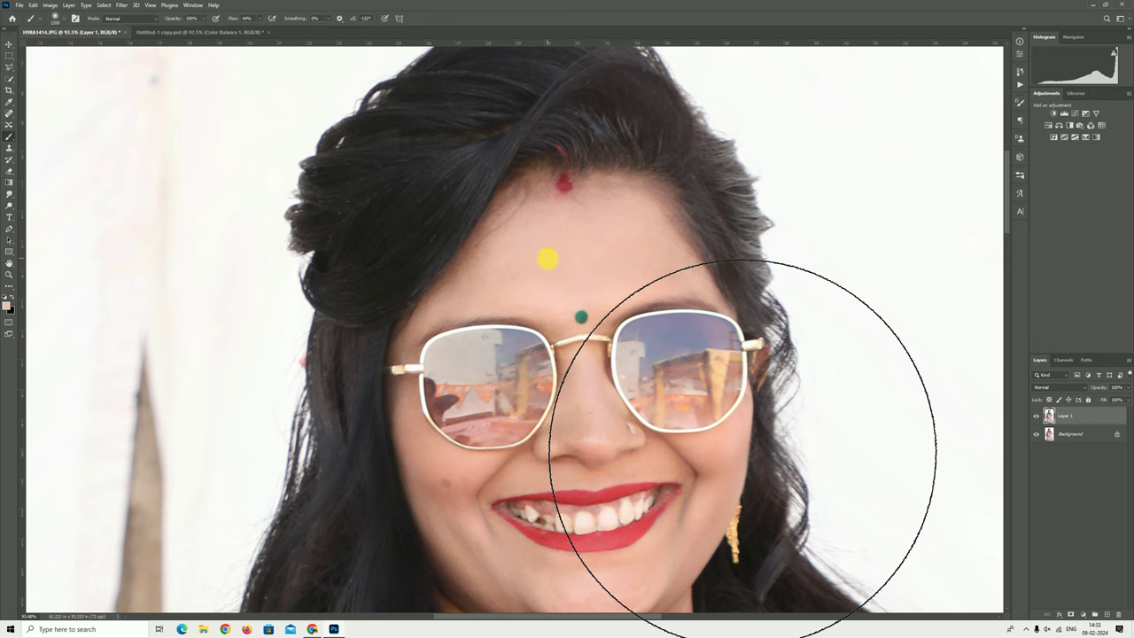
pyautogui.hotkey('shift', 'b')
pyautogui.hotkey('shift', 'b')
pyautogui.hotkey('shift', 'b')
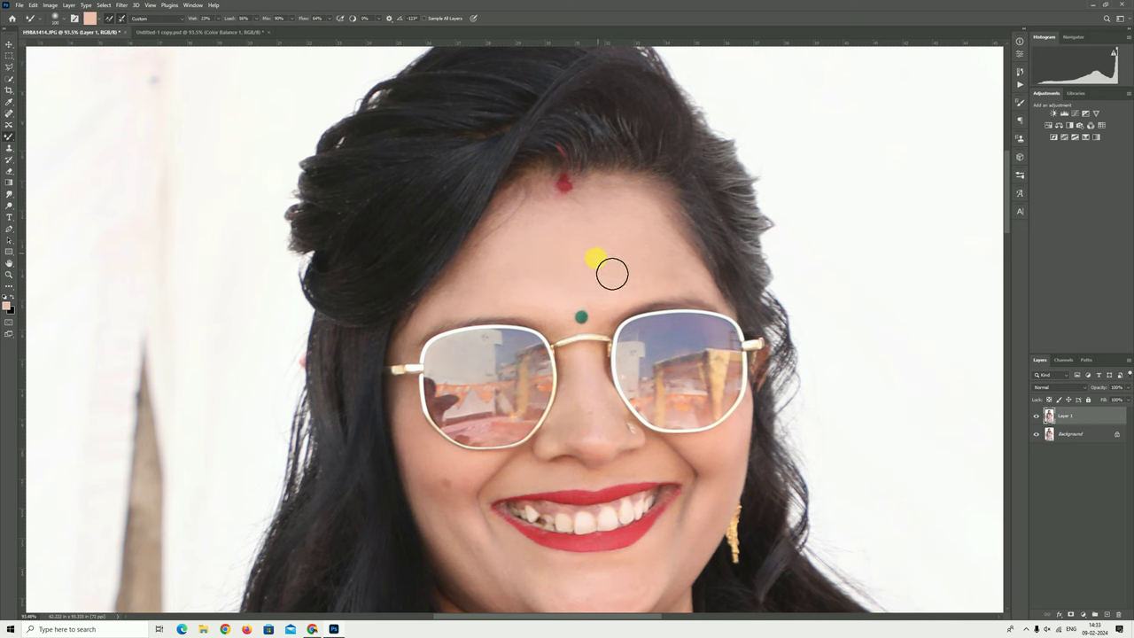
pyautogui.scroll(-1, 513, 257)
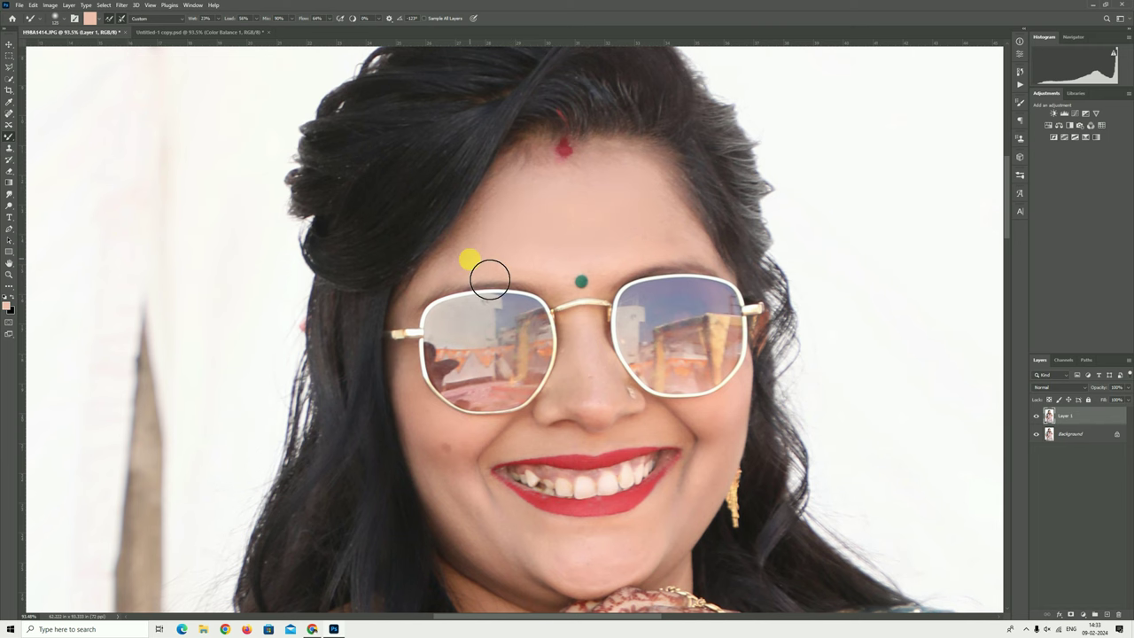
pyautogui.scroll(-1, 608, 349)
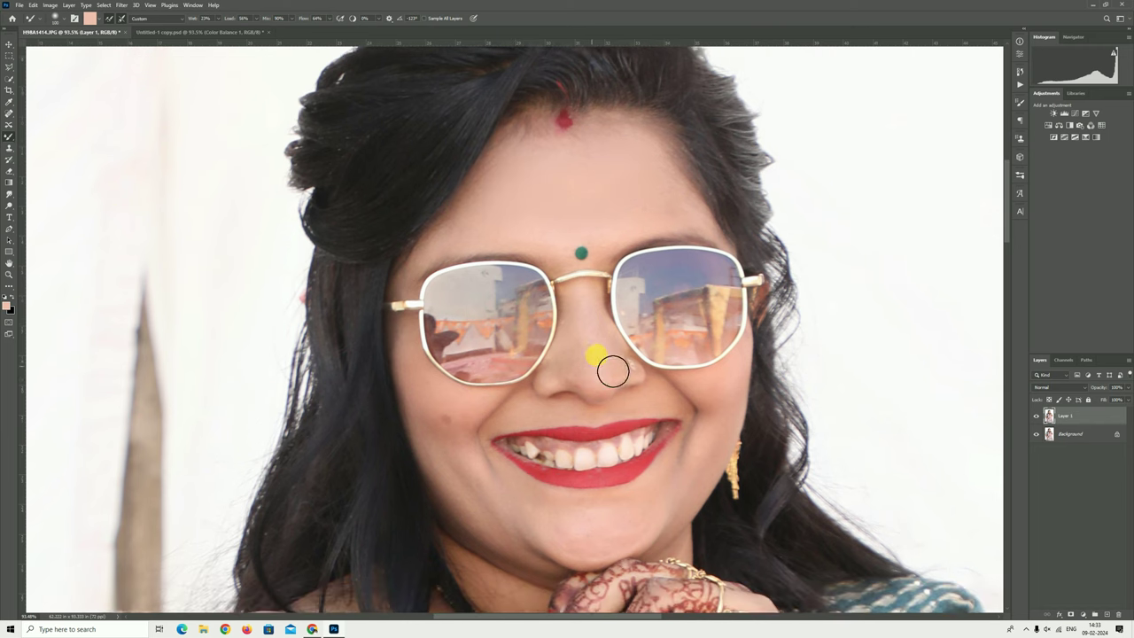
pyautogui.scroll(-2, 608, 380)
pyautogui.scroll(-1, 455, 404)
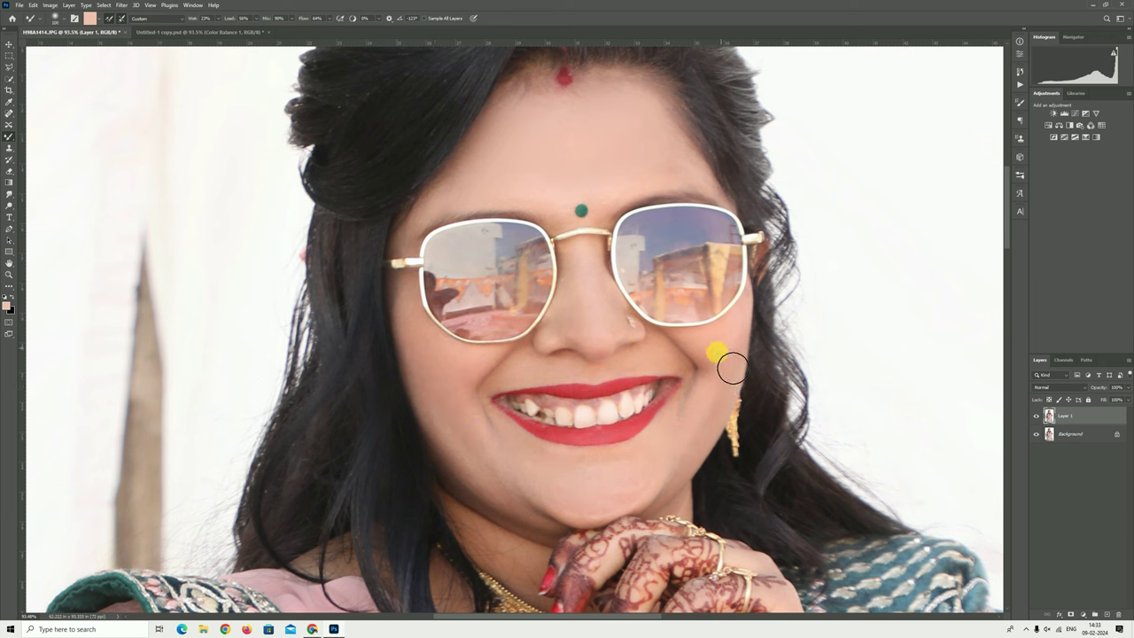
pyautogui.scroll(-2, 592, 372)
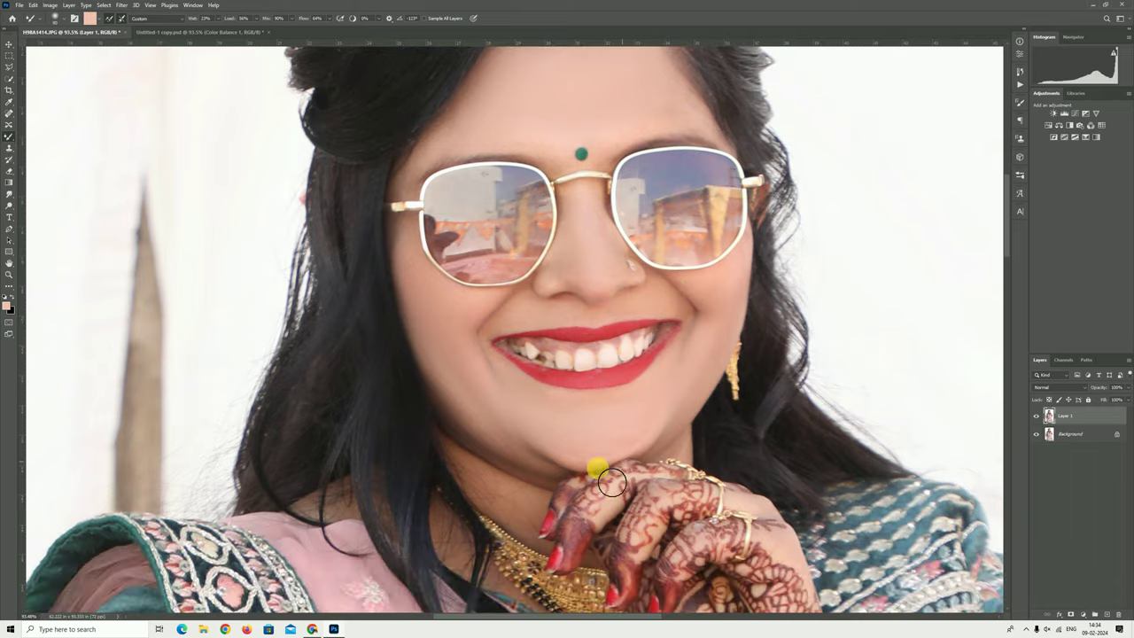
pyautogui.scroll(-1, 531, 425)
pyautogui.scroll(-1, 478, 372)
pyautogui.scroll(-1, 620, 416)
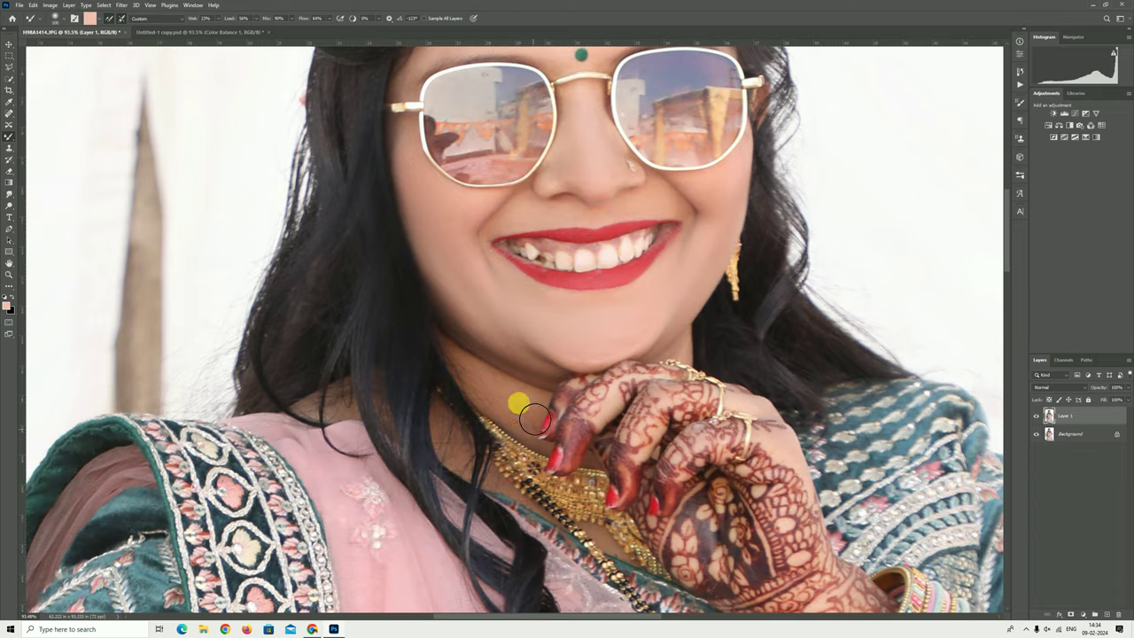
pyautogui.scroll(1, 405, 189)
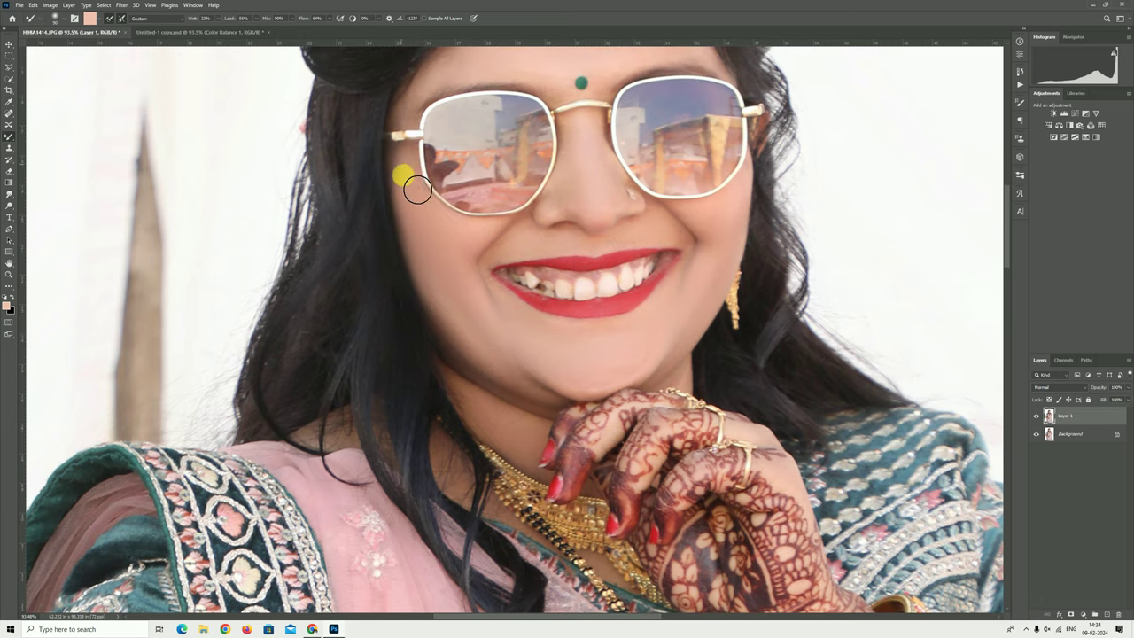
pyautogui.scroll(1, 443, 202)
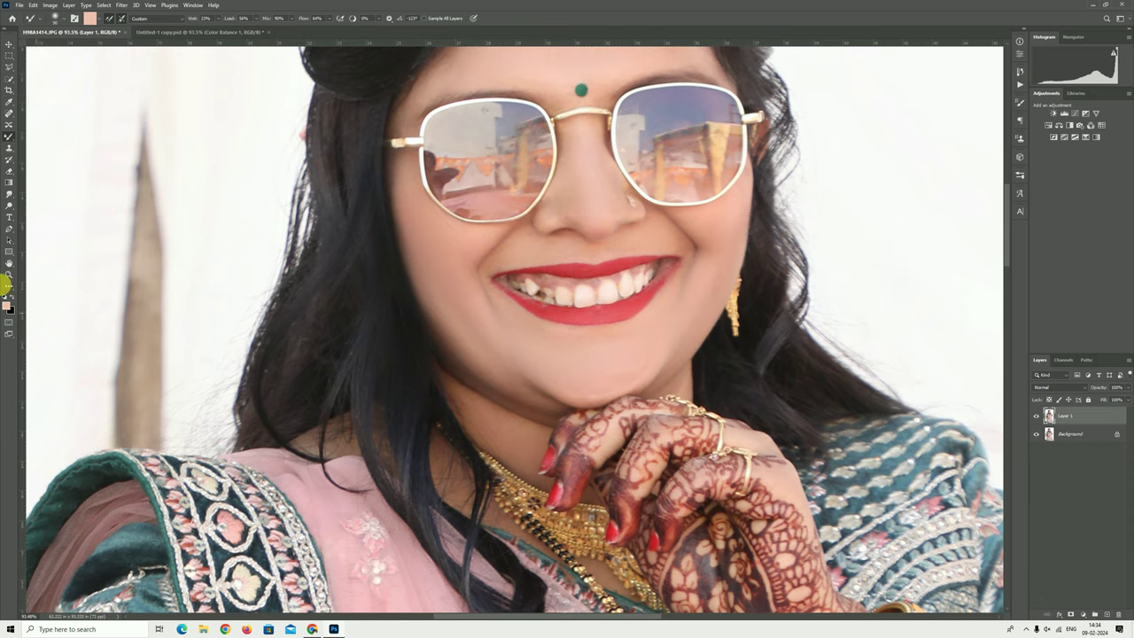
# - Fit the whole photo on screen, then zoom in on her left arm and hip
pyautogui.click(9, 274)
pyautogui.rightClick(625, 227)
pyautogui.click(643, 230)
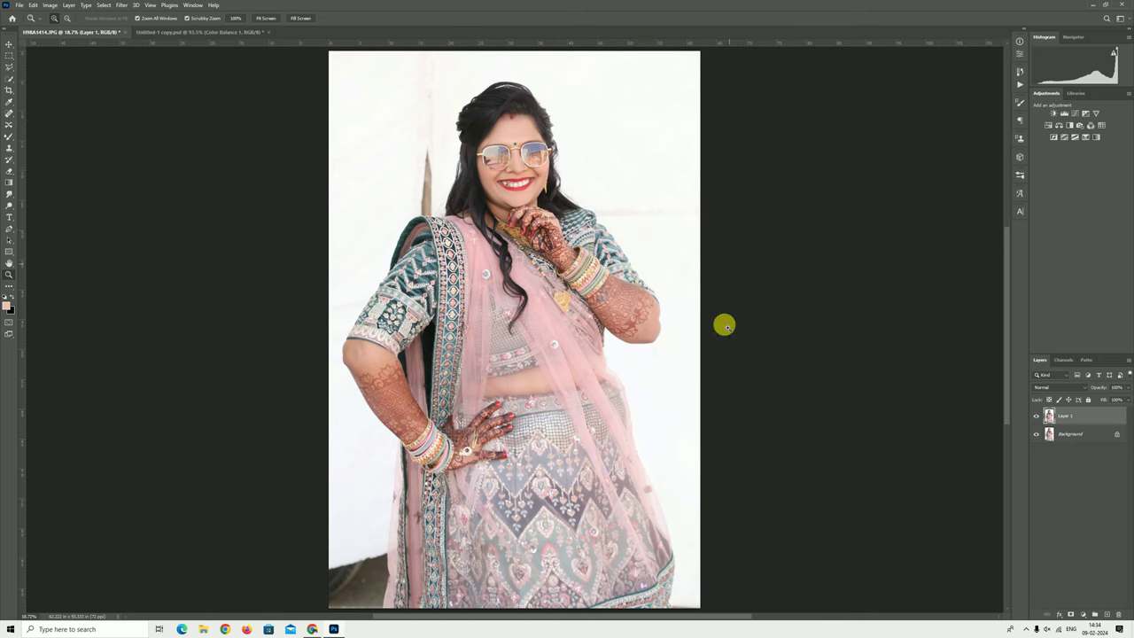
pyautogui.moveTo(373, 414); pyautogui.dragTo(404, 437)
# - Blend the upper-arm skin with the Mixer Brush, then select the woman using Select Subject
pyautogui.press('b')
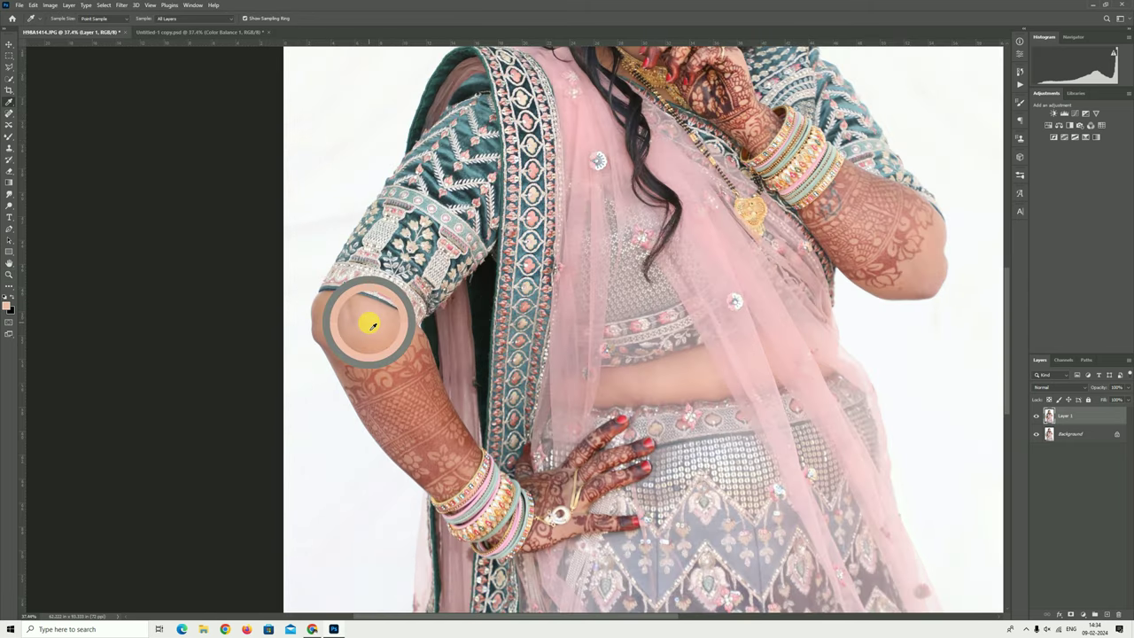
pyautogui.scroll(-1, 368, 326)
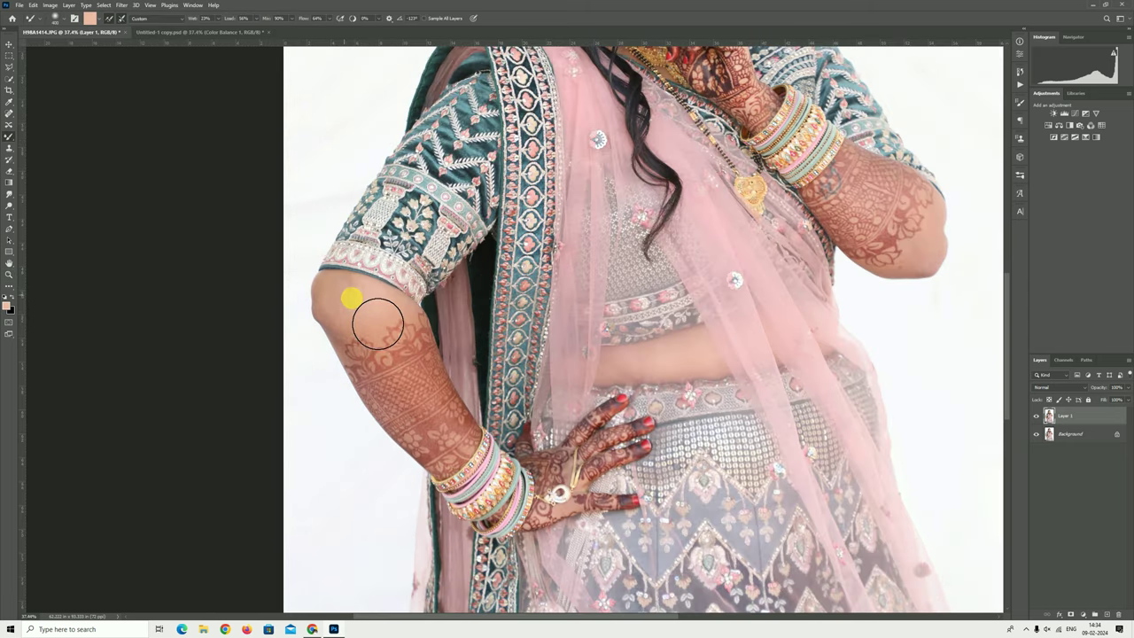
pyautogui.click(9, 274)
pyautogui.hotkey('ctrl', '0')
pyautogui.click(9, 78)
pyautogui.click(245, 20)
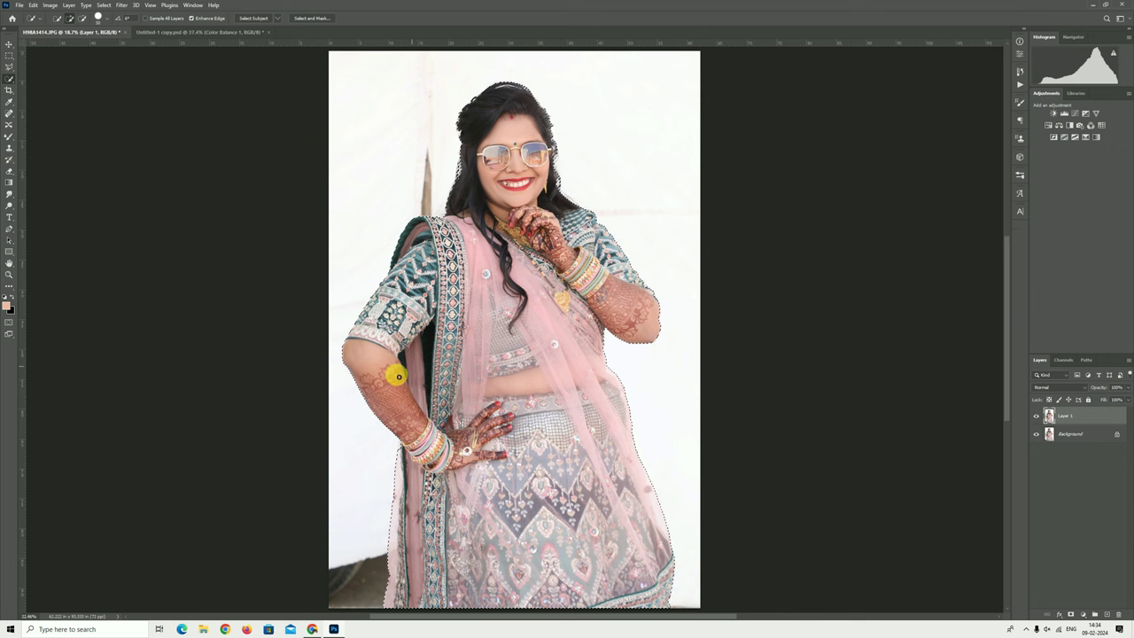
# - Correct the selection edge along her arm with the Lasso tool
pyautogui.scroll(1, 387, 368)
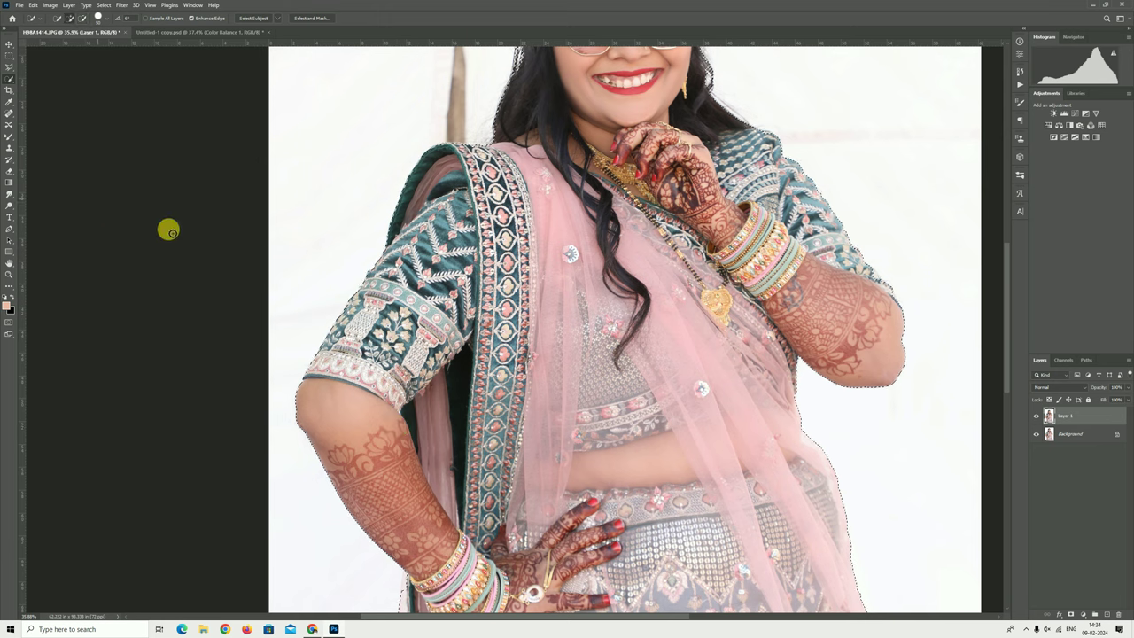
pyautogui.click(9, 67)
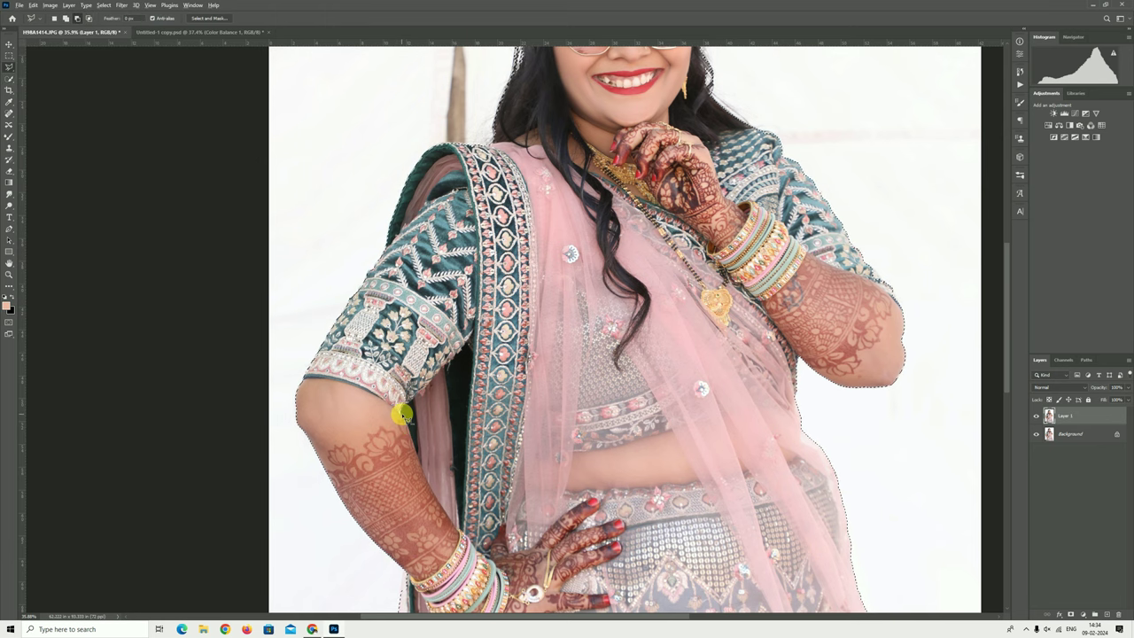
pyautogui.moveTo(411, 398)
pyautogui.mouseDown()
pyautogui.moveTo(424, 458)
pyautogui.moveTo(395, 410)
pyautogui.mouseUp()
pyautogui.scroll(-3, 519, 384)
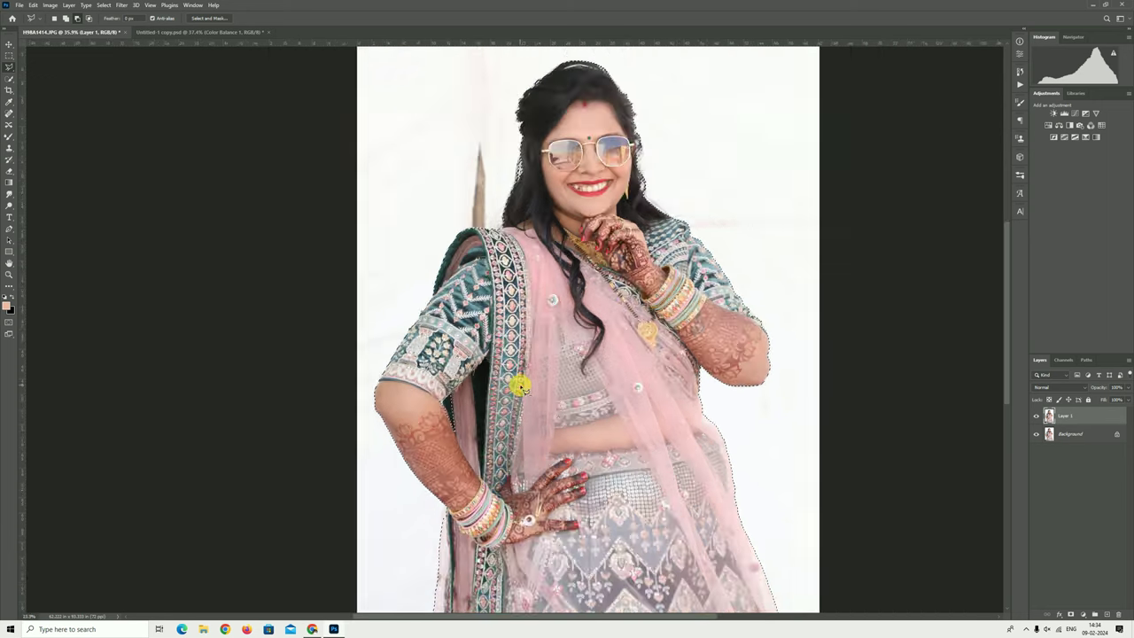
pyautogui.scroll(-3, 523, 387)
pyautogui.scroll(1, 557, 231)
pyautogui.scroll(4, 572, 195)
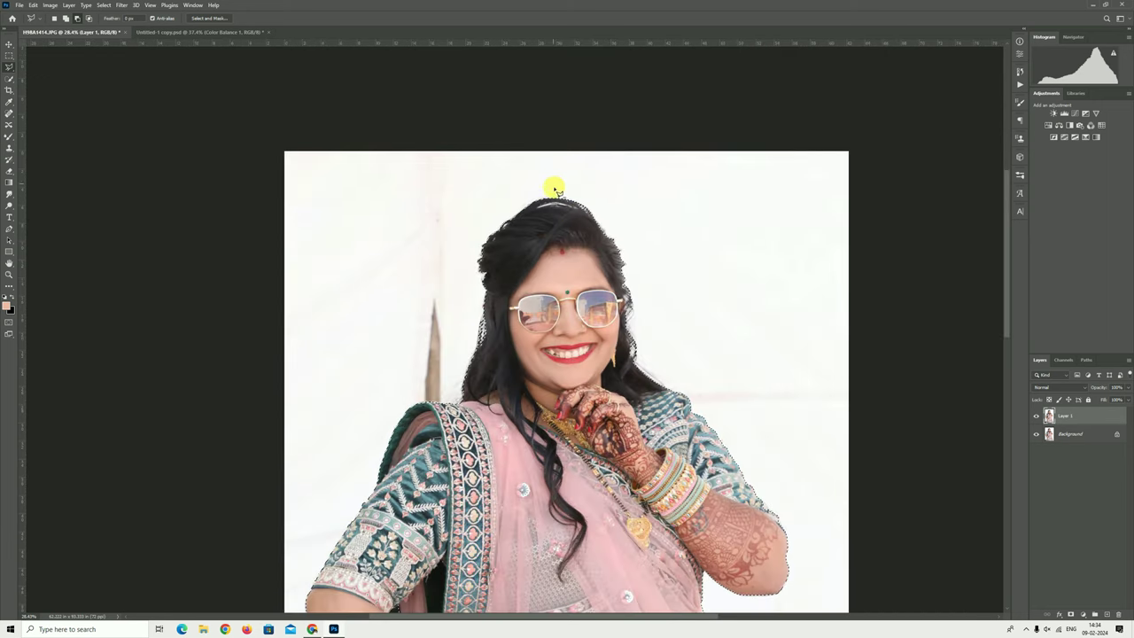
pyautogui.scroll(-2, 555, 189)
pyautogui.scroll(-2, 557, 201)
# - Open Select and Mask for the woman's selection
pyautogui.rightClick(572, 273)
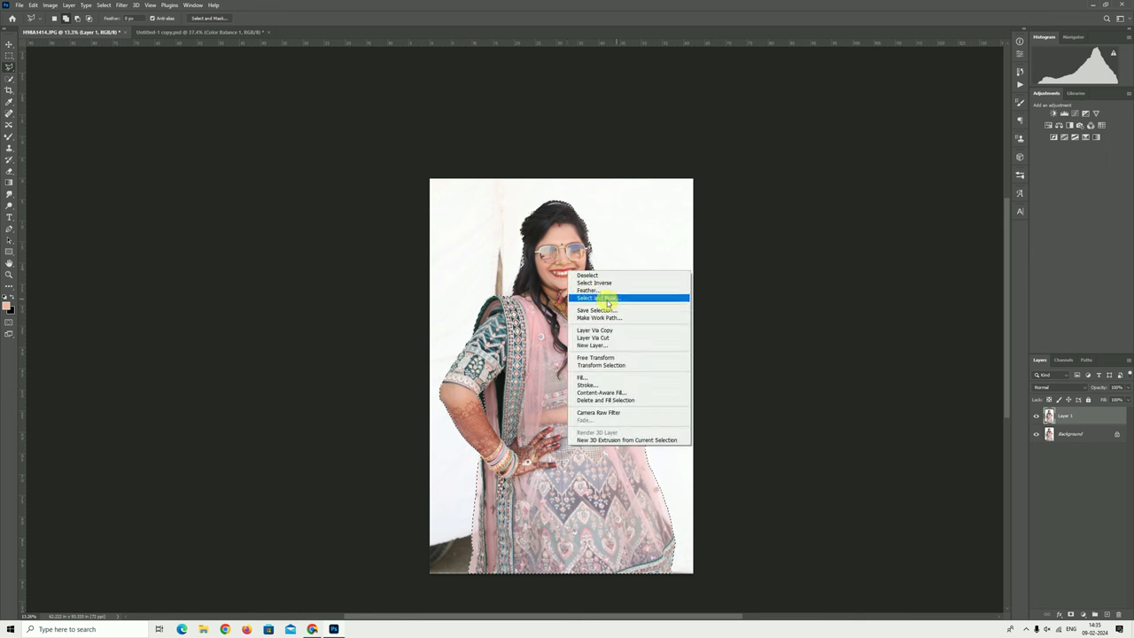
pyautogui.click(594, 299)
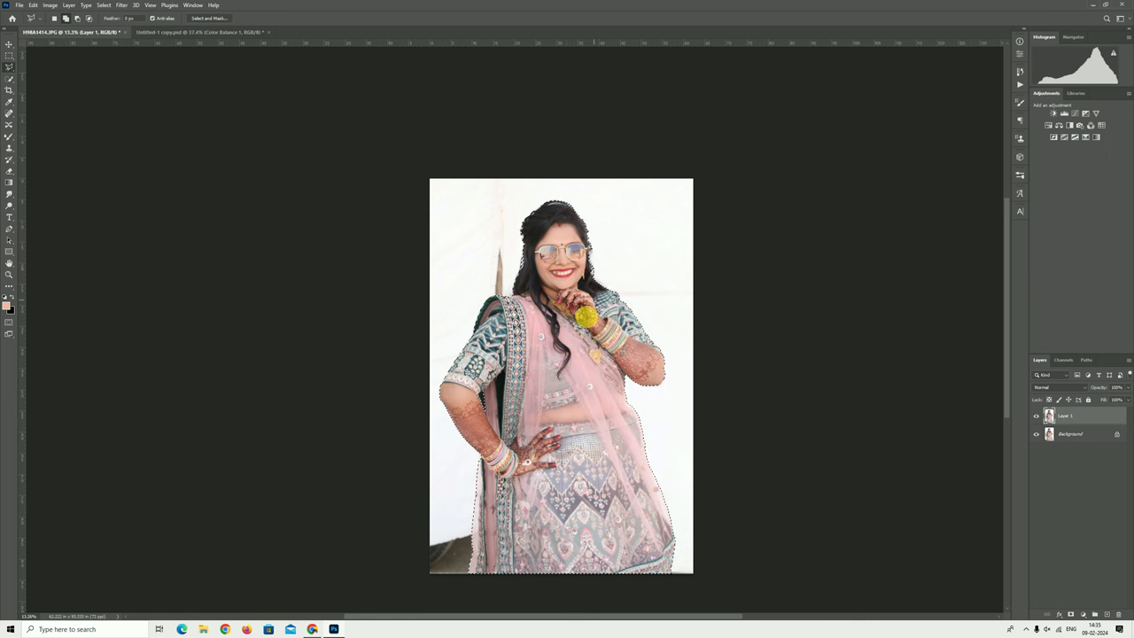
pyautogui.scroll(2, 571, 248)
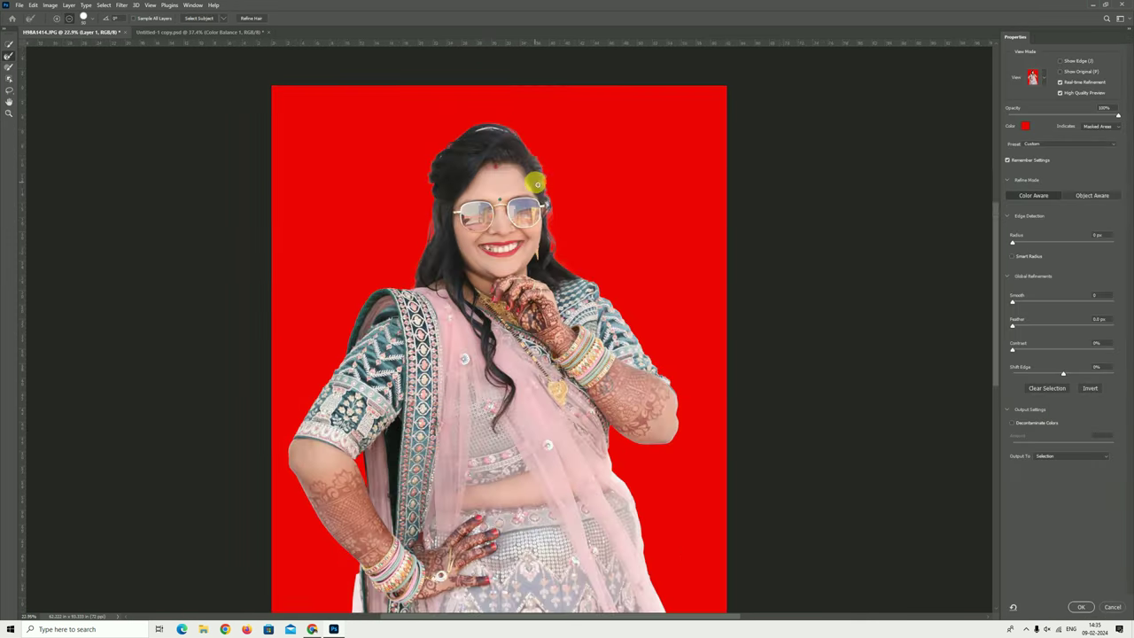
# - Refine the edge along her hair and beside her face with the Refine Edge Brush, then apply it
pyautogui.scroll(3, 560, 217)
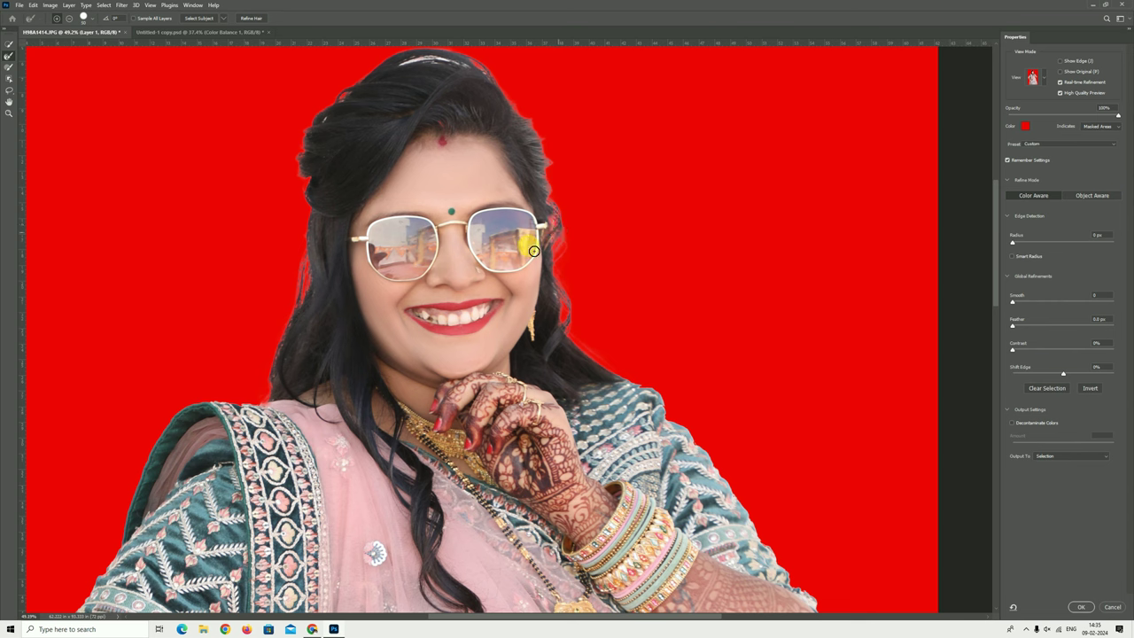
pyautogui.moveTo(409, 62)
pyautogui.mouseDown()
pyautogui.moveTo(465, 69)
pyautogui.moveTo(405, 56)
pyautogui.moveTo(322, 114)
pyautogui.moveTo(342, 101)
pyautogui.mouseUp()
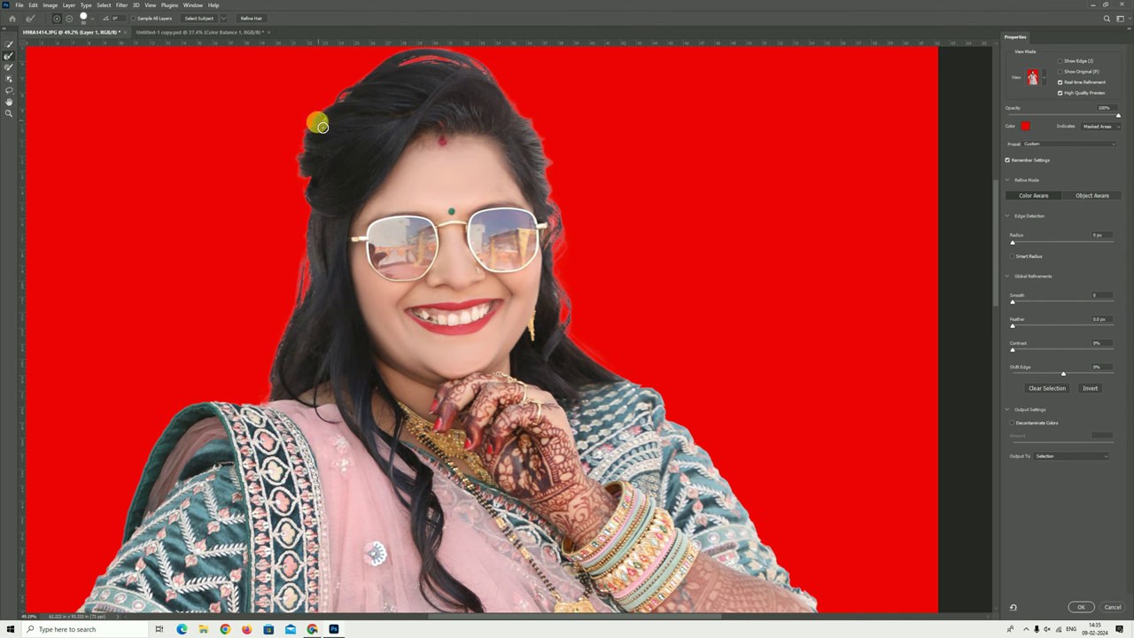
pyautogui.click(617, 225)
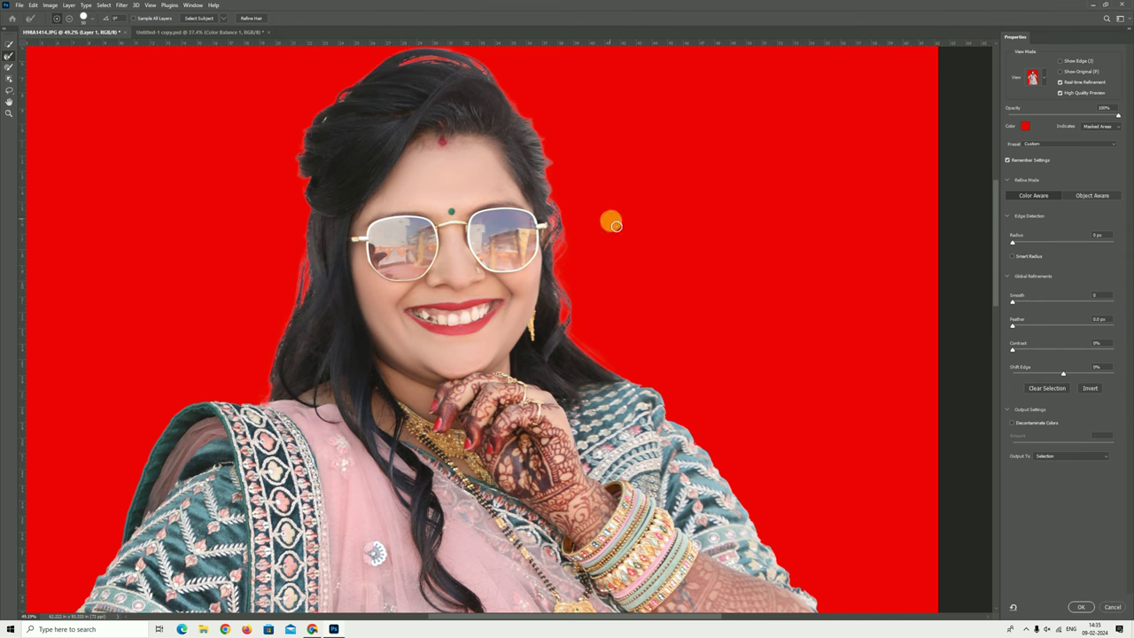
pyautogui.moveTo(617, 232); pyautogui.dragTo(592, 229)
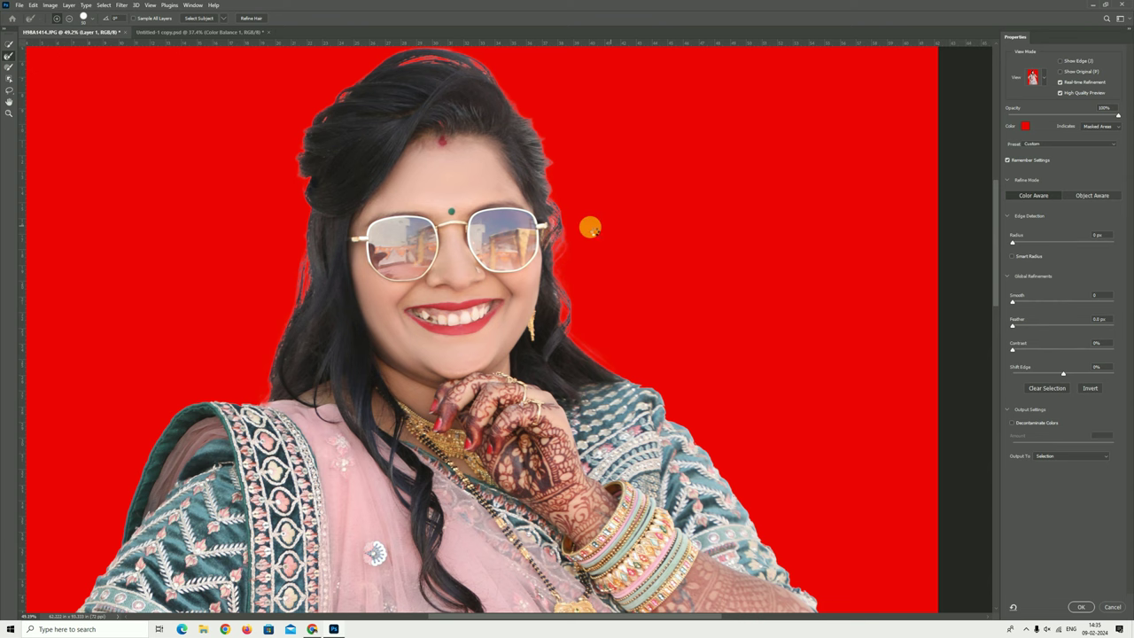
pyautogui.click(1079, 608)
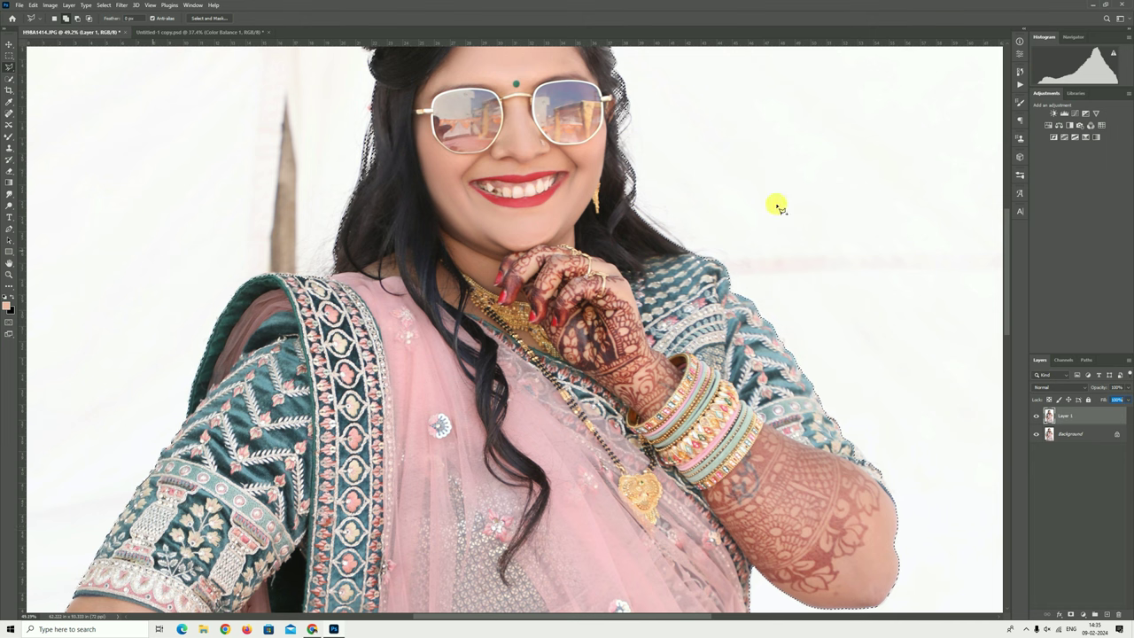
# - Copy the selected woman onto a new layer and hide the original Background
pyautogui.click(11, 280)
pyautogui.rightClick(599, 219)
pyautogui.click(615, 226)
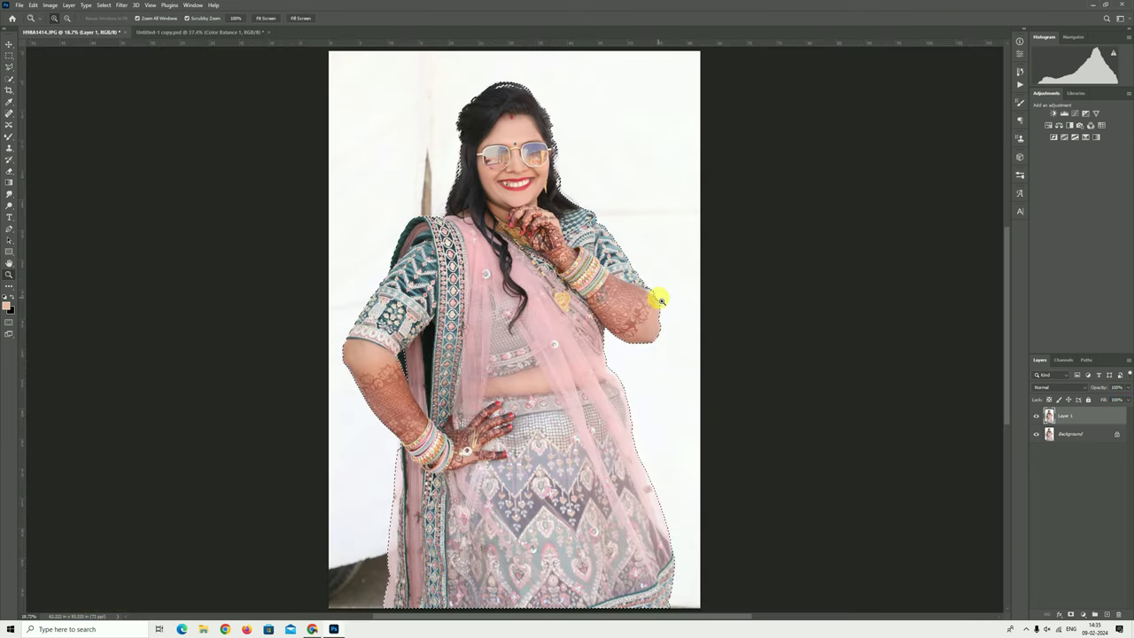
pyautogui.hotkey('ctrl', 'j')
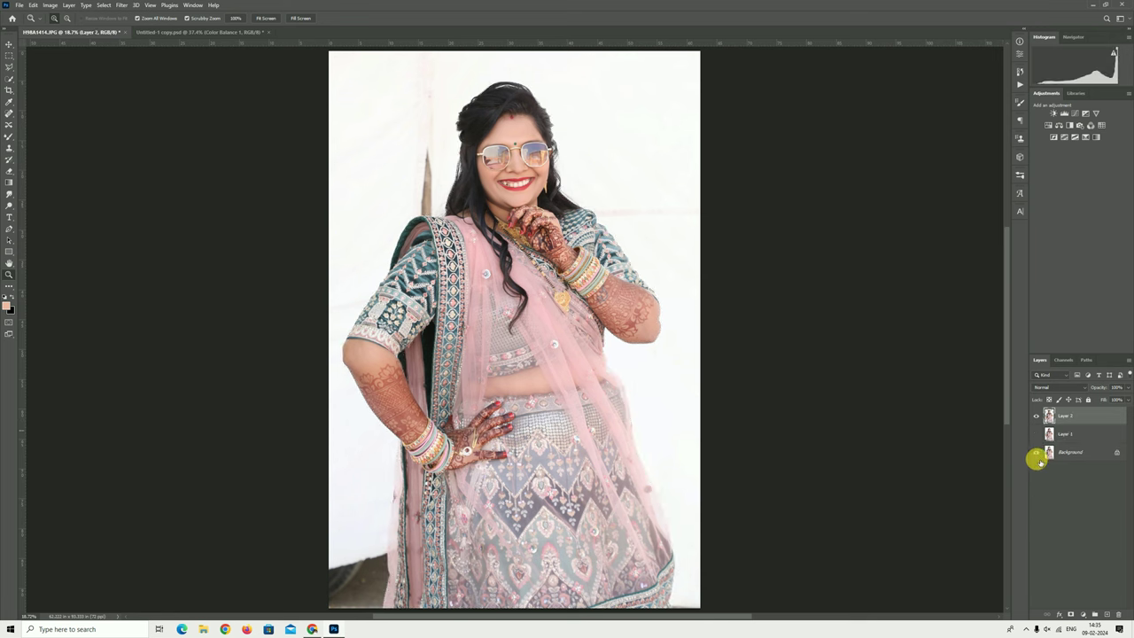
pyautogui.click(1037, 452)
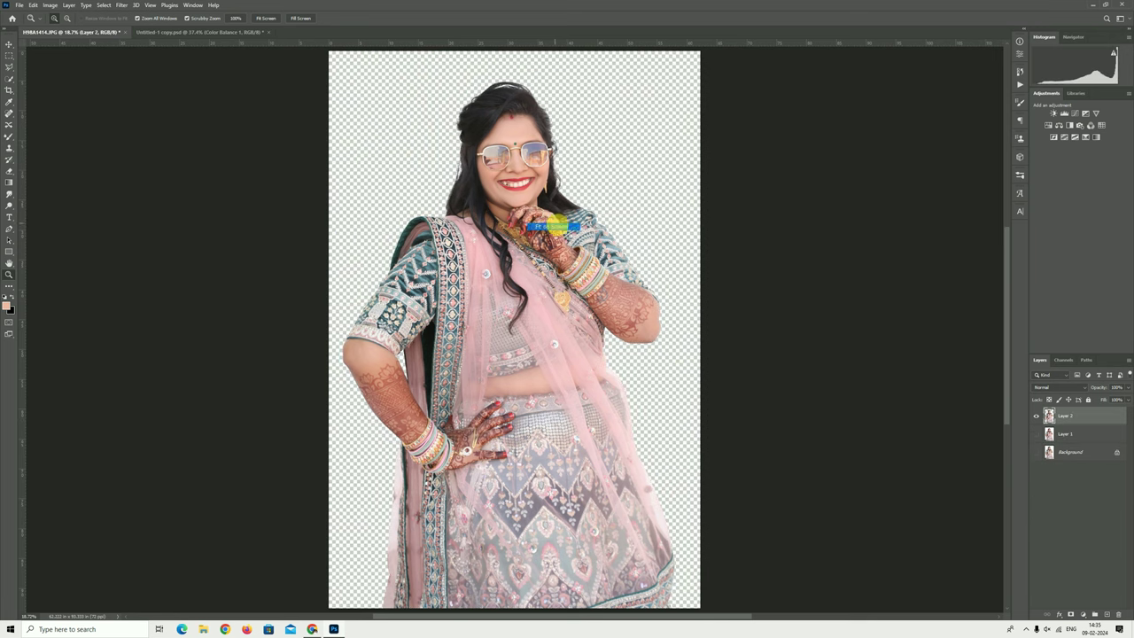
pyautogui.click(9, 42)
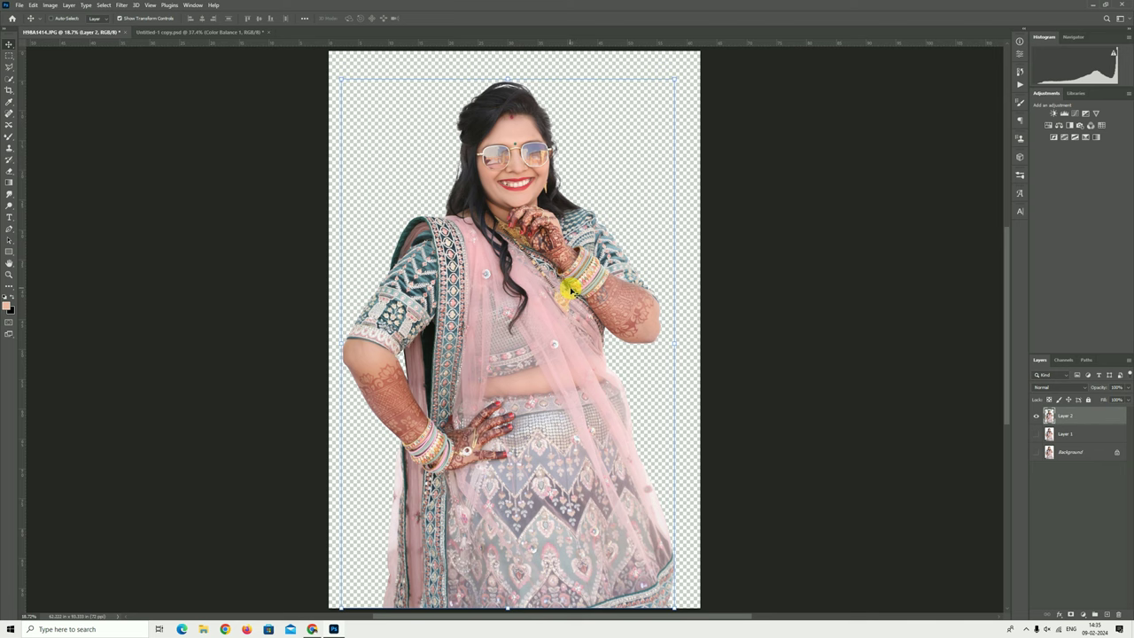
# - Paste the cut-out woman into the Untitled-1 copy poster
pyautogui.click(222, 32)
pyautogui.click(10, 275)
pyautogui.moveTo(557, 296); pyautogui.dragTo(512, 297)
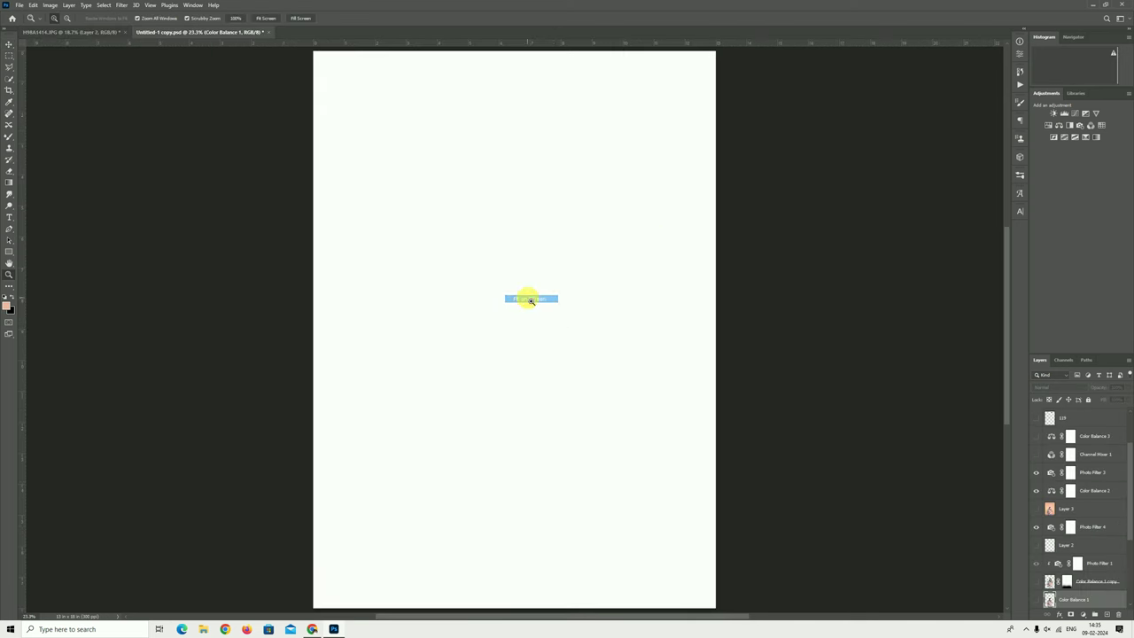
pyautogui.scroll(-3, 1072, 567)
pyautogui.scroll(2, 1074, 571)
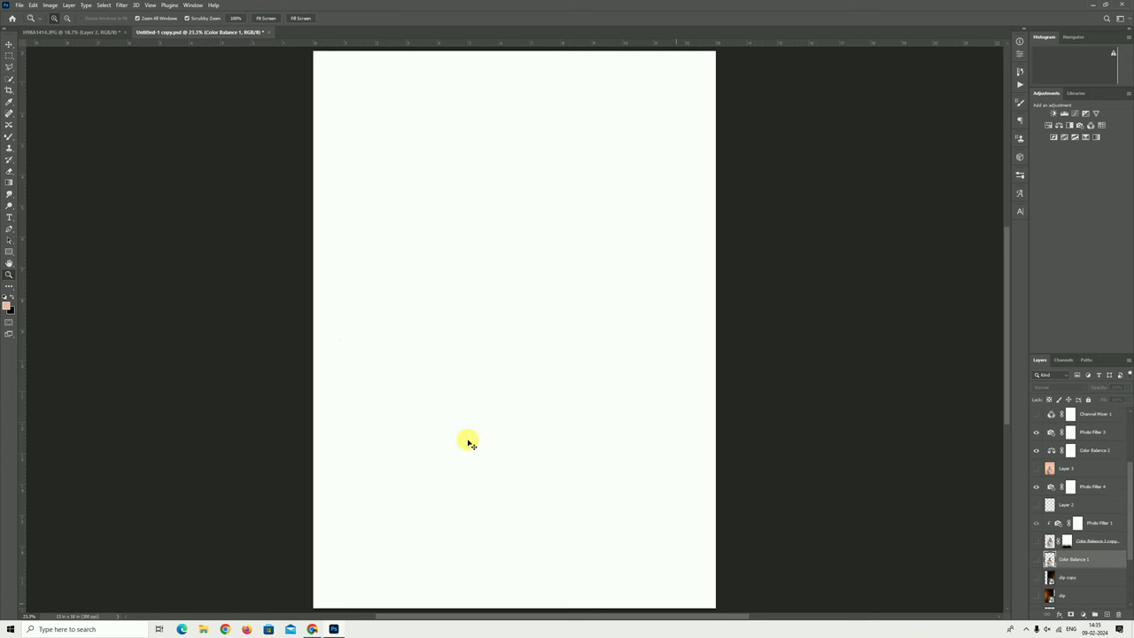
pyautogui.hotkey('ctrl', 'v')
# - Shrink the woman with Free Transform to fit the white page, then zoom in on her
pyautogui.moveTo(558, 203); pyautogui.dragTo(542, 257)
pyautogui.click(9, 45)
pyautogui.moveTo(535, 112)
pyautogui.mouseDown()
pyautogui.moveTo(559, 262)
pyautogui.moveTo(562, 223)
pyautogui.mouseUp()
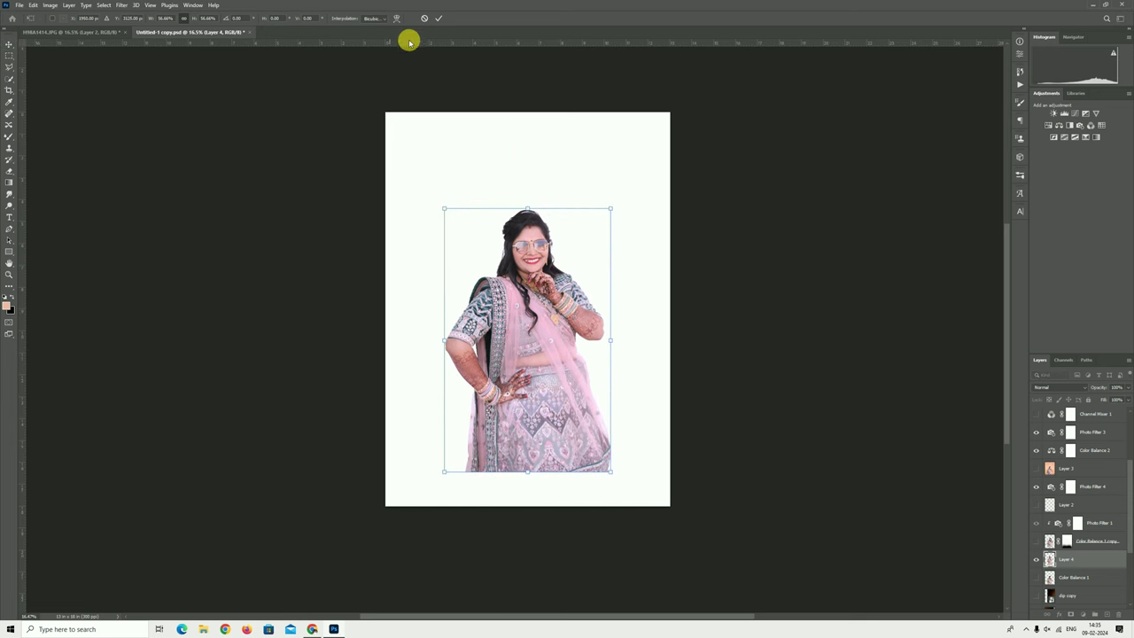
pyautogui.click(437, 18)
pyautogui.click(8, 274)
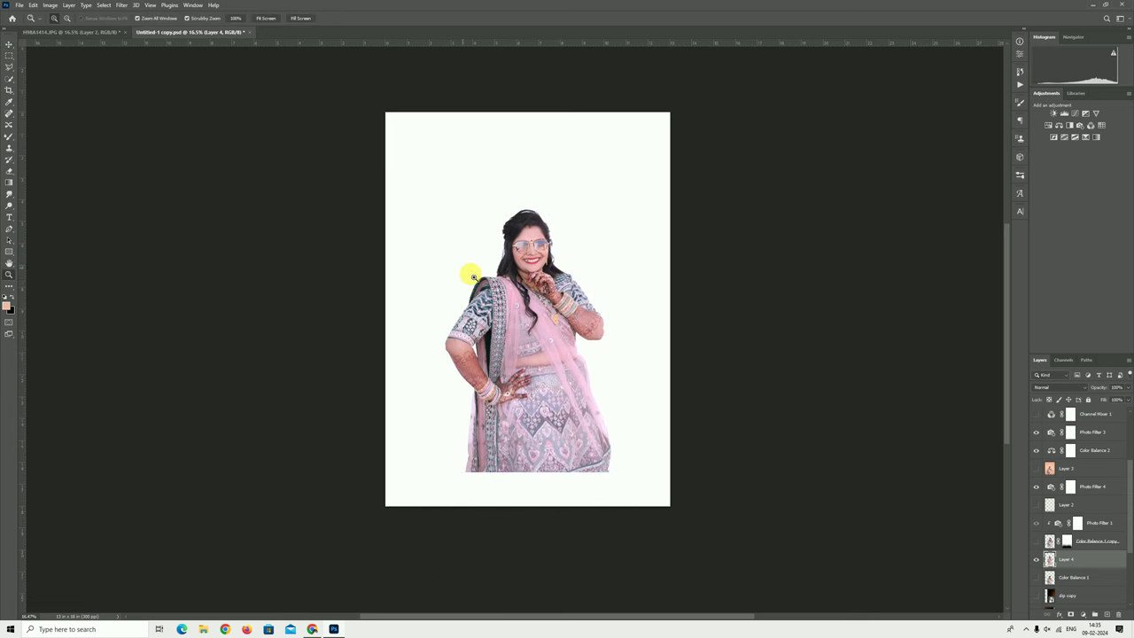
pyautogui.click(492, 286)
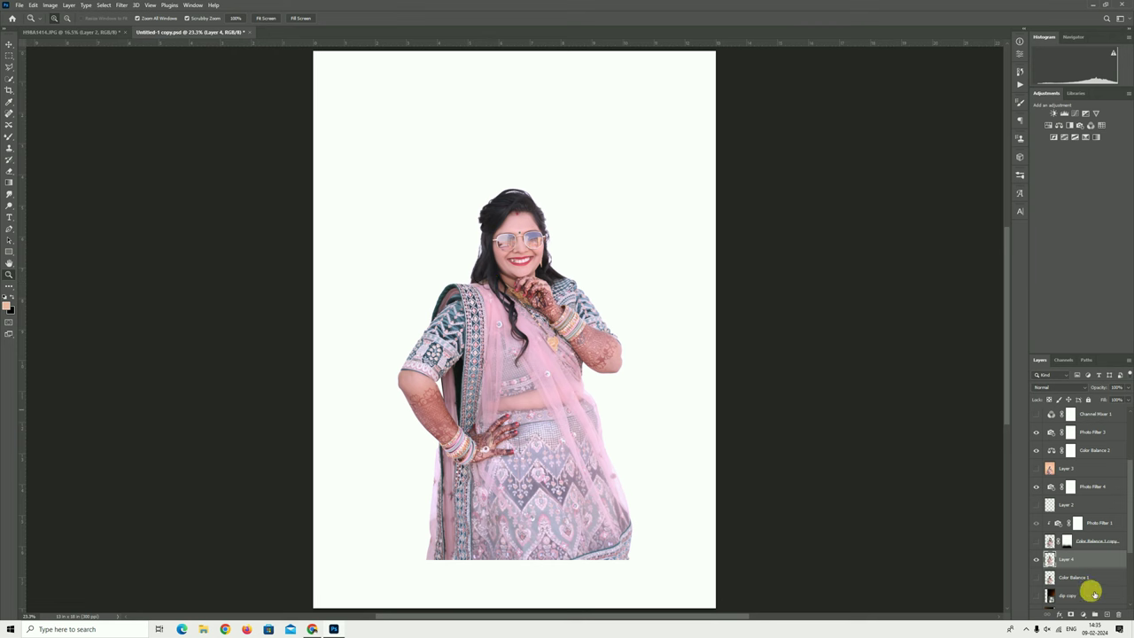
pyautogui.rightClick(502, 241)
pyautogui.click(1062, 574)
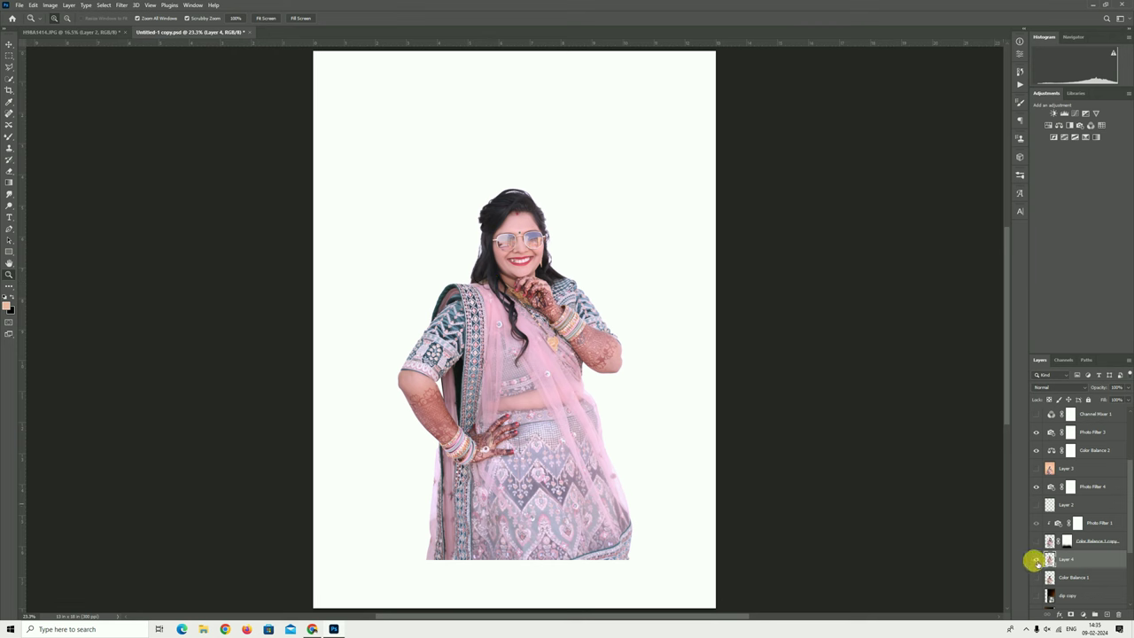
# - Select the Color Balance 1 copy, Layer 4, then the earlier peacock artwork layer
pyautogui.click(1051, 541)
pyautogui.click(1072, 558)
pyautogui.scroll(-2, 1090, 567)
pyautogui.scroll(-2, 1082, 580)
pyautogui.click(1090, 549)
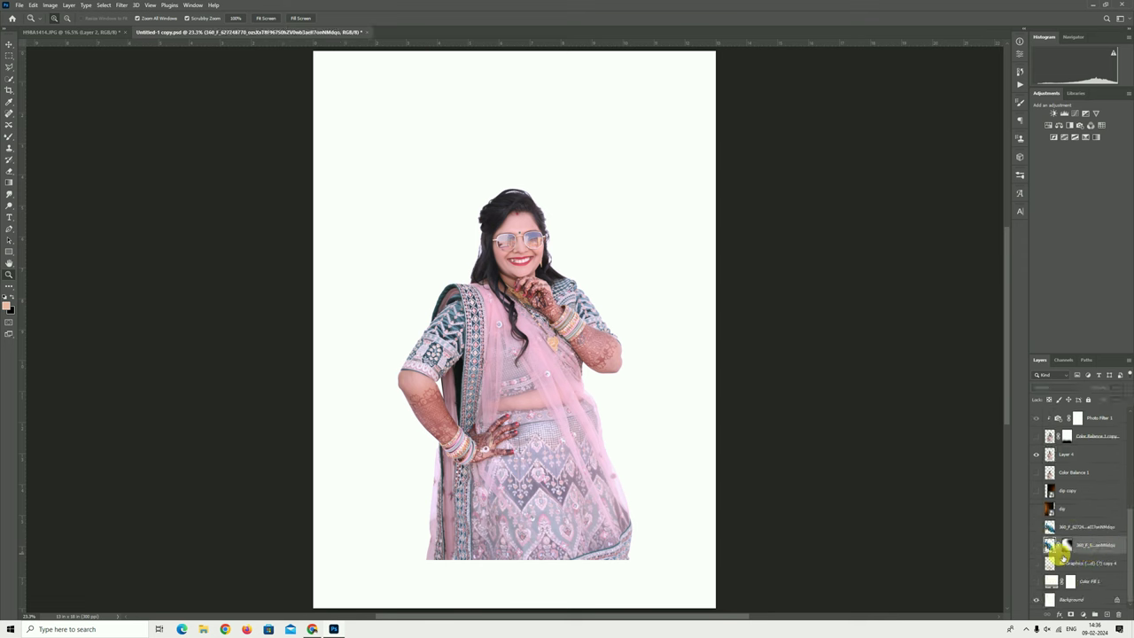
pyautogui.click(18, 6)
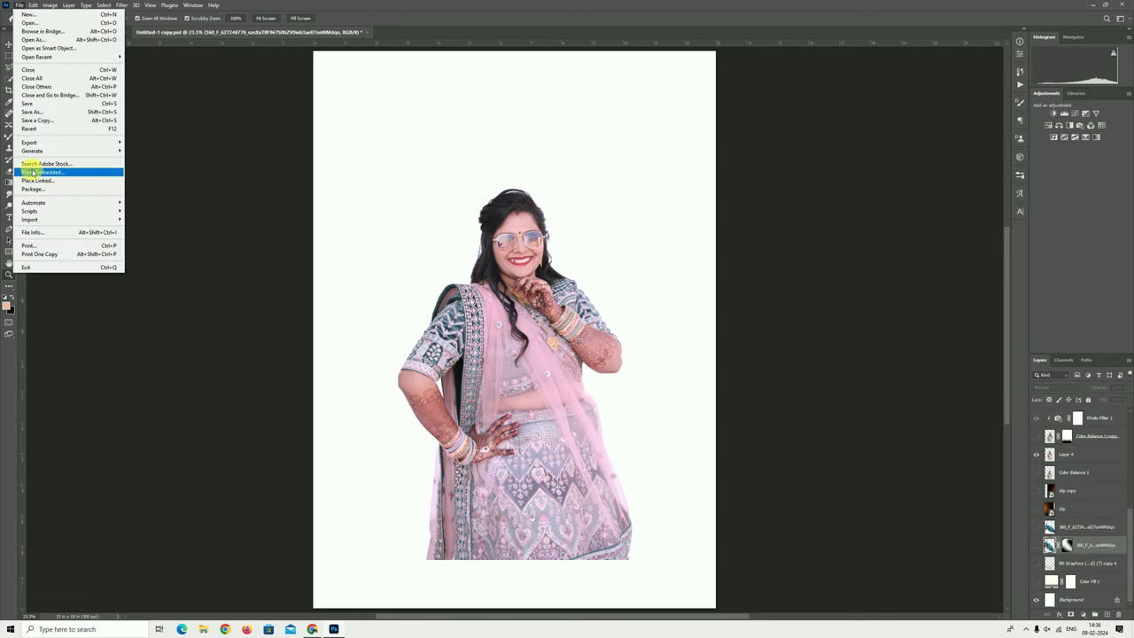
# - Place the watercolor peacock image embedded, enlarged behind her head and tilted slightly clockwise
pyautogui.click(40, 168)
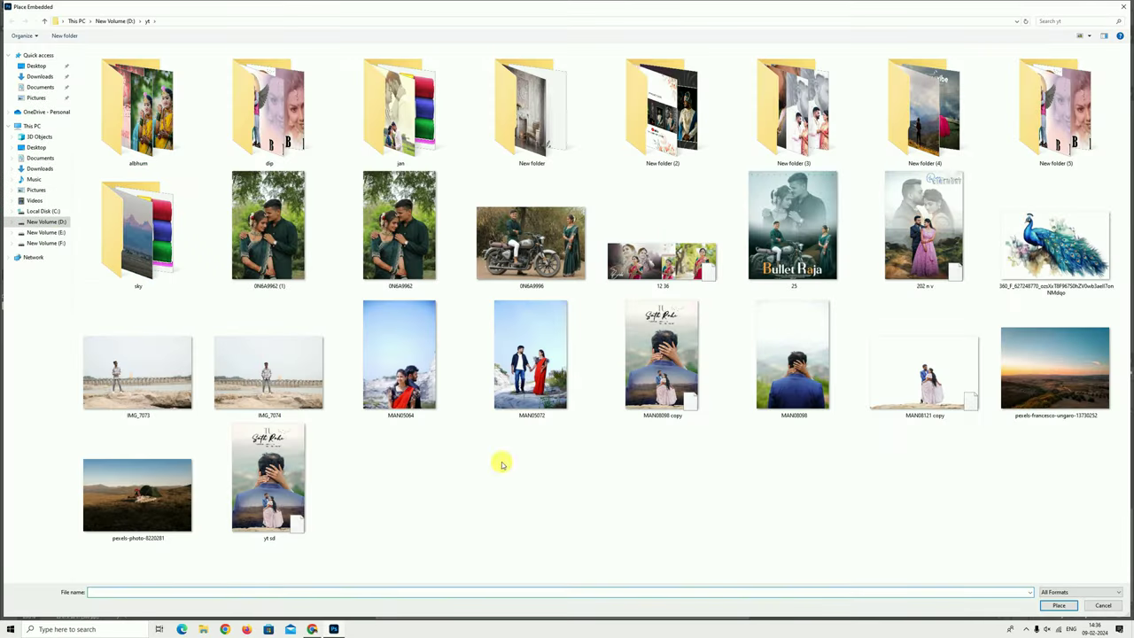
pyautogui.doubleClick(1104, 266)
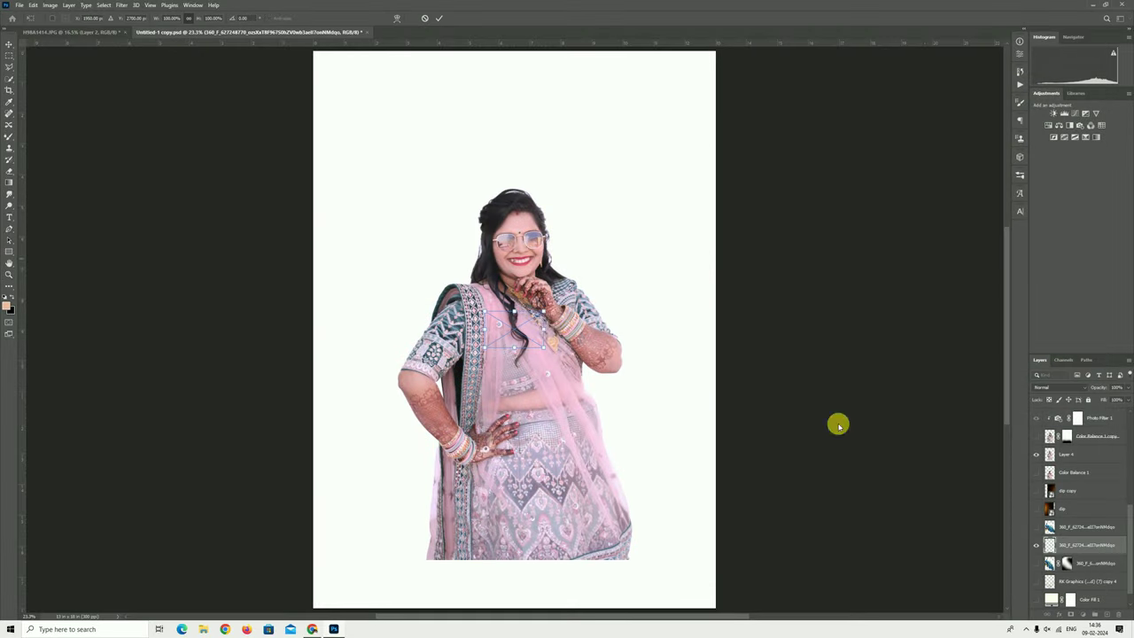
pyautogui.moveTo(540, 330)
pyautogui.mouseDown()
pyautogui.moveTo(764, 398)
pyautogui.moveTo(600, 296)
pyautogui.mouseUp()
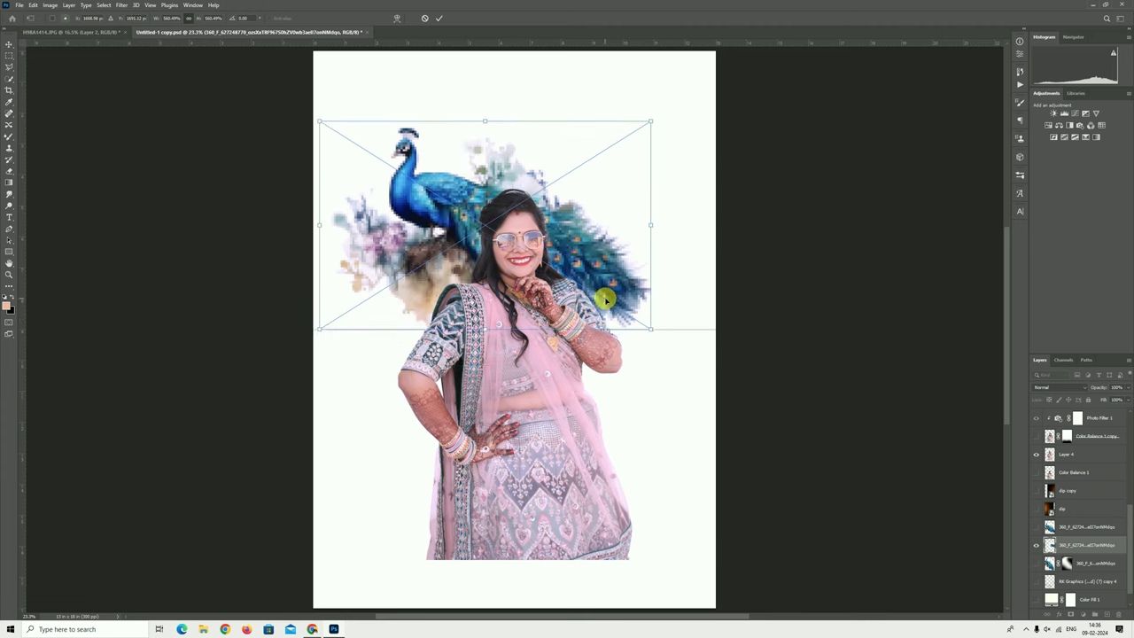
pyautogui.moveTo(696, 249); pyautogui.dragTo(701, 260)
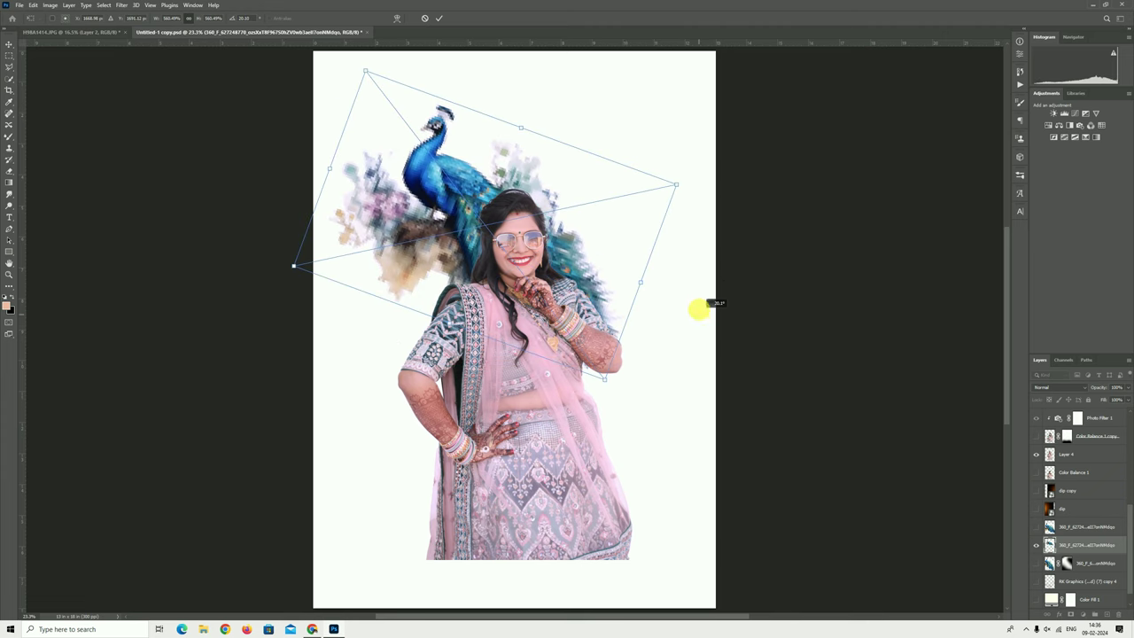
pyautogui.click(438, 18)
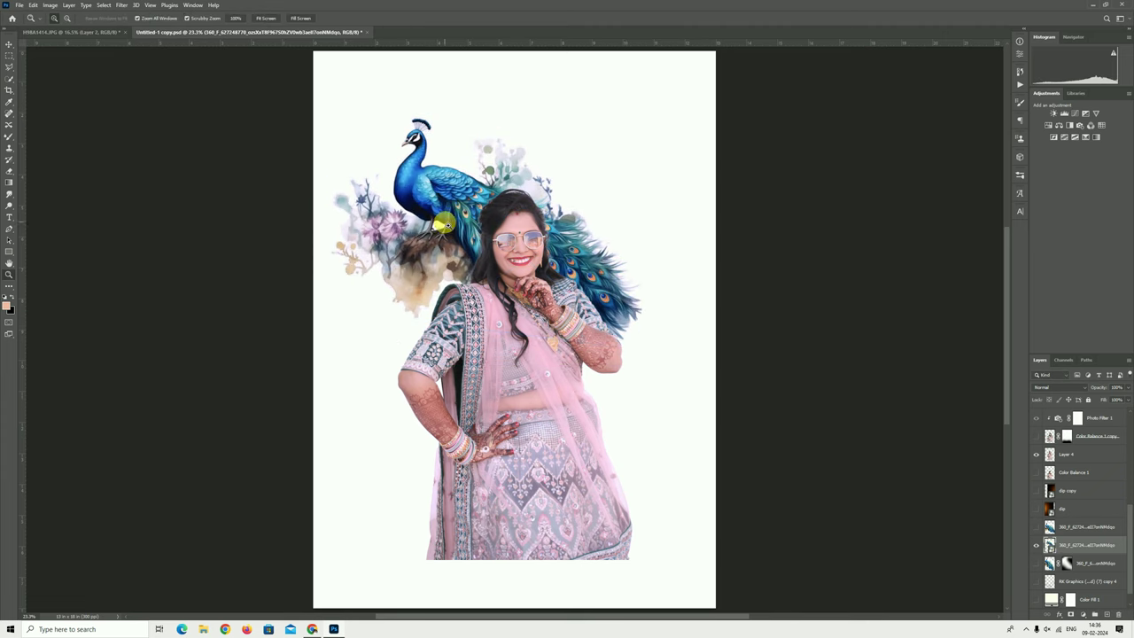
# - Stretch the peacock wider across the page and shift it left and up, discarding a trial rotation
pyautogui.moveTo(463, 183); pyautogui.dragTo(513, 206)
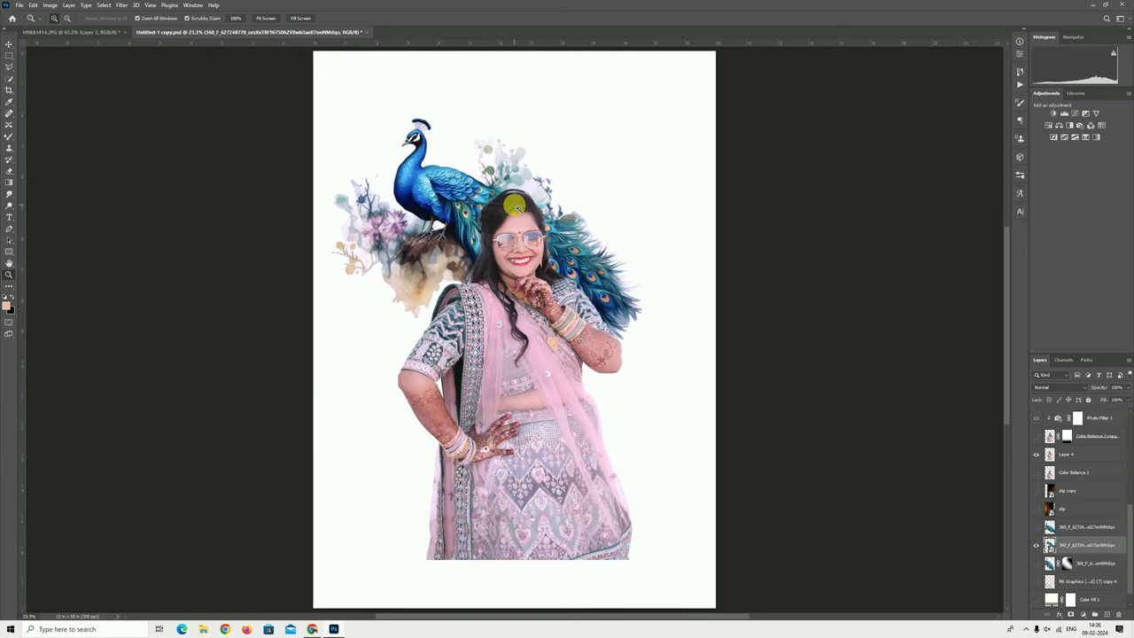
pyautogui.click(8, 44)
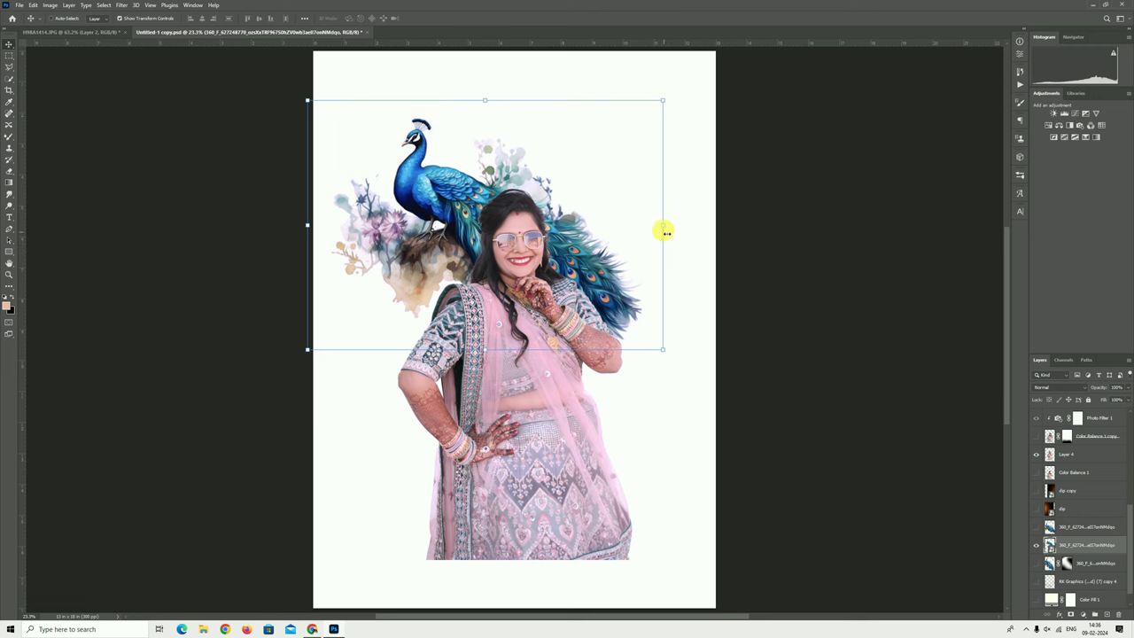
pyautogui.moveTo(664, 231); pyautogui.dragTo(704, 215)
pyautogui.moveTo(646, 341); pyautogui.dragTo(828, 523)
pyautogui.moveTo(628, 412); pyautogui.dragTo(574, 393)
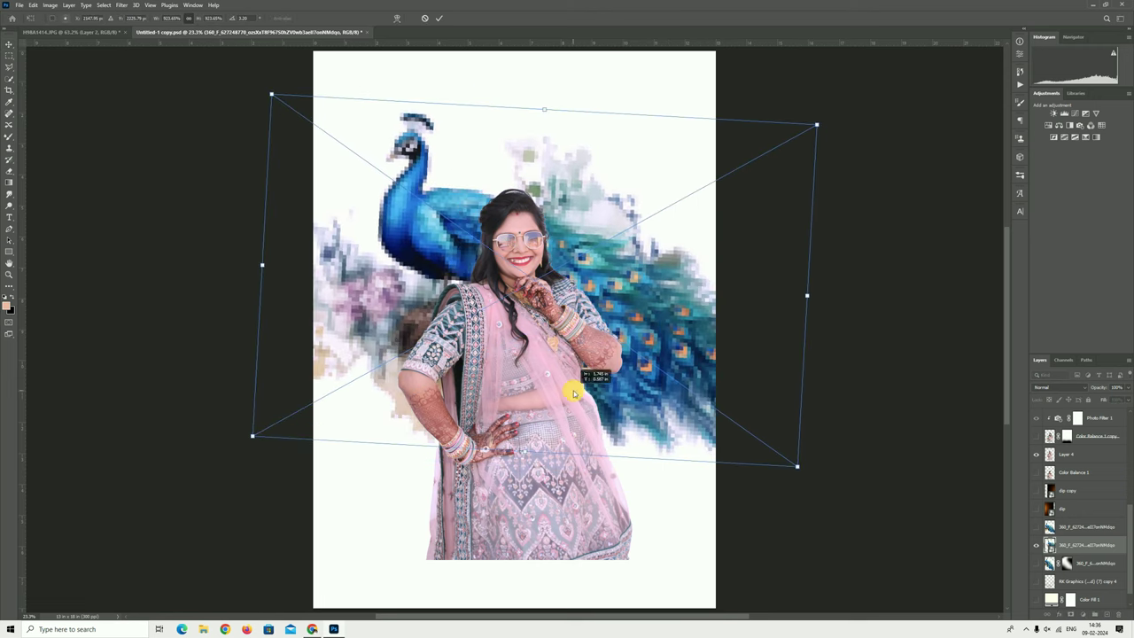
pyautogui.click(440, 17)
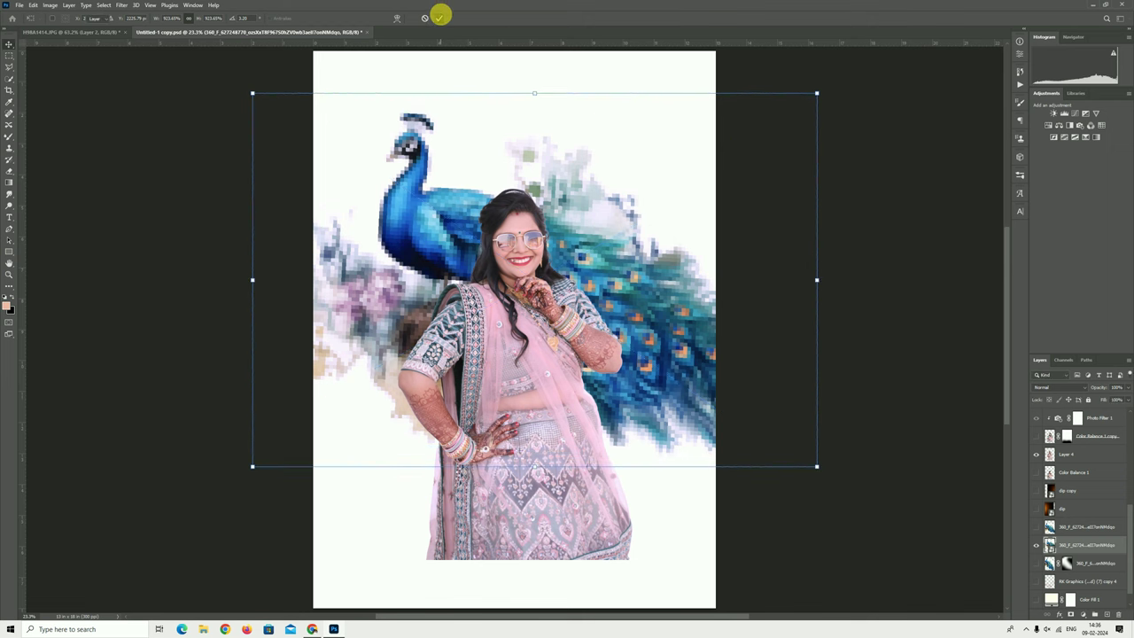
pyautogui.moveTo(815, 296)
pyautogui.mouseDown()
pyautogui.moveTo(814, 310)
pyautogui.moveTo(731, 351)
pyautogui.moveTo(836, 390)
pyautogui.mouseUp()
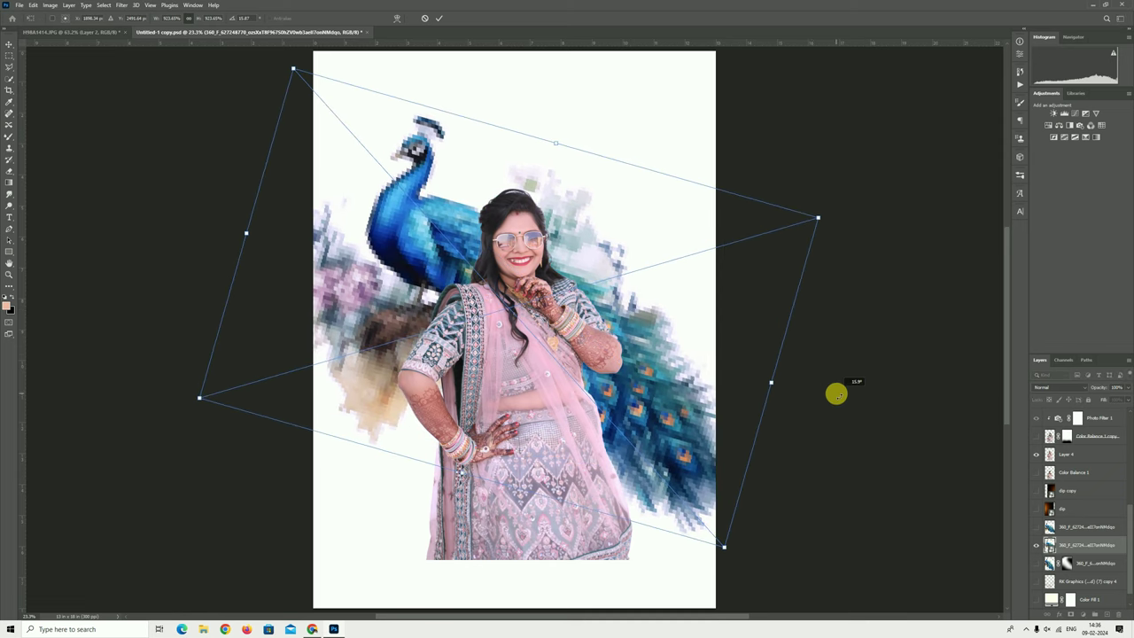
pyautogui.click(424, 18)
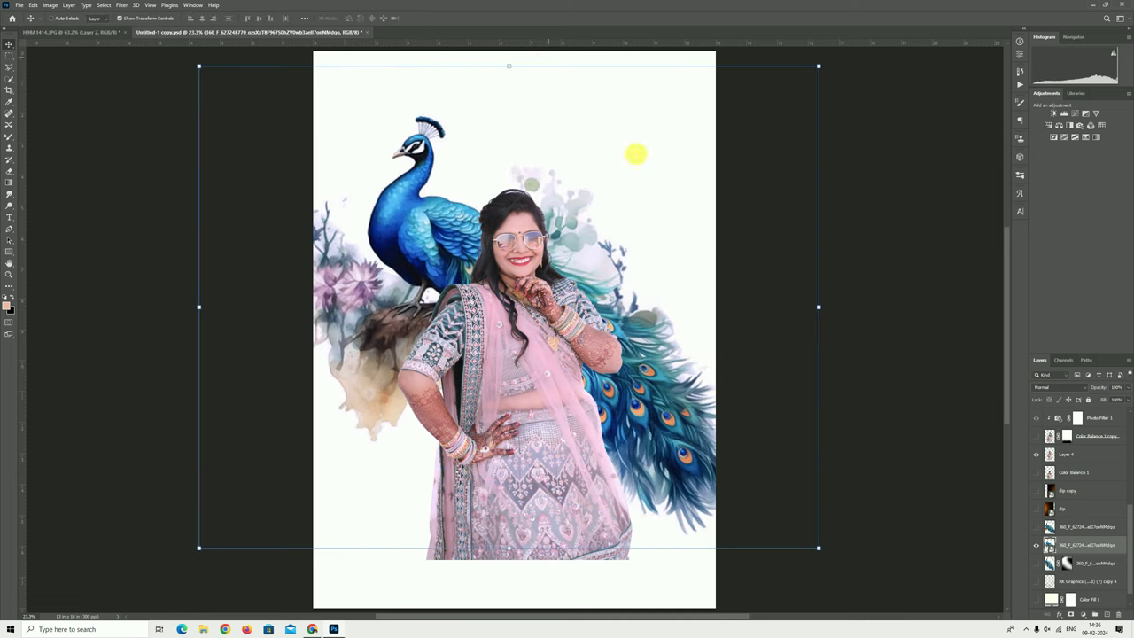
# - Show the faded peacock-tail layer, then nudge and enlarge the peacock artwork toward the right
pyautogui.click(1035, 563)
pyautogui.click(1035, 543)
pyautogui.click(1036, 543)
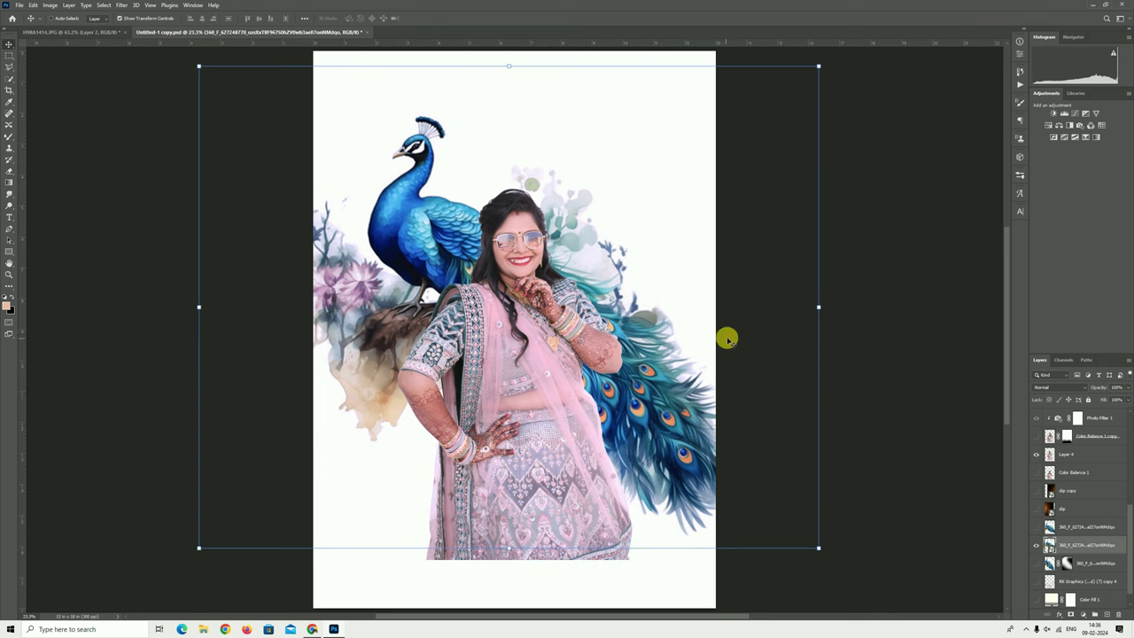
pyautogui.moveTo(727, 337); pyautogui.dragTo(719, 352)
pyautogui.hotkey('ctrl', 't')
pyautogui.moveTo(805, 324); pyautogui.dragTo(842, 331)
pyautogui.moveTo(757, 418); pyautogui.dragTo(742, 418)
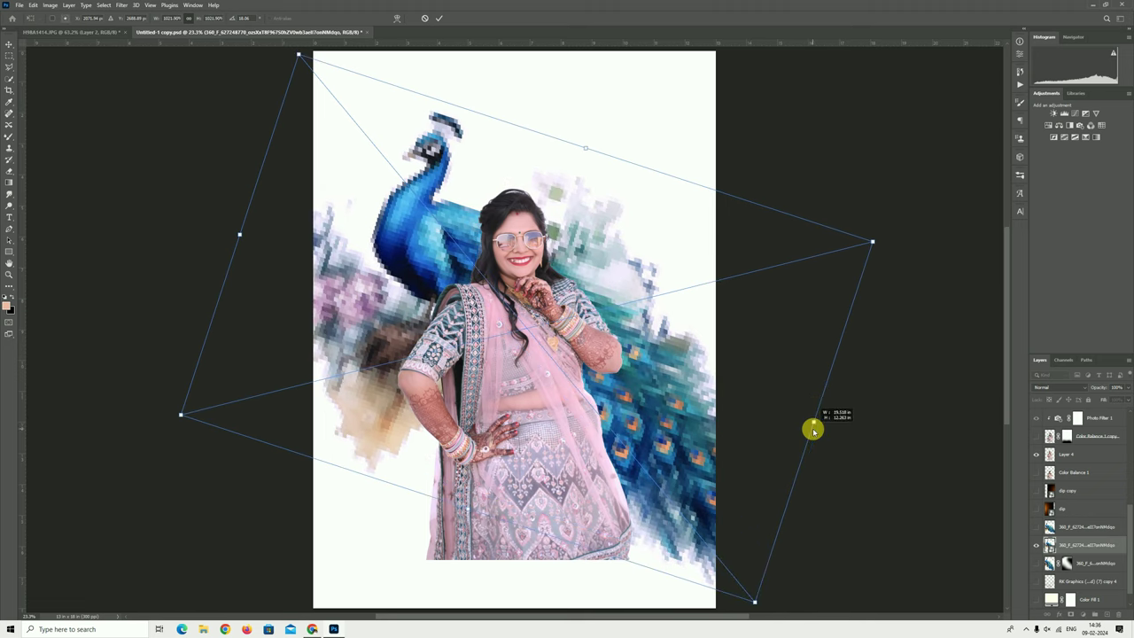
pyautogui.click(438, 18)
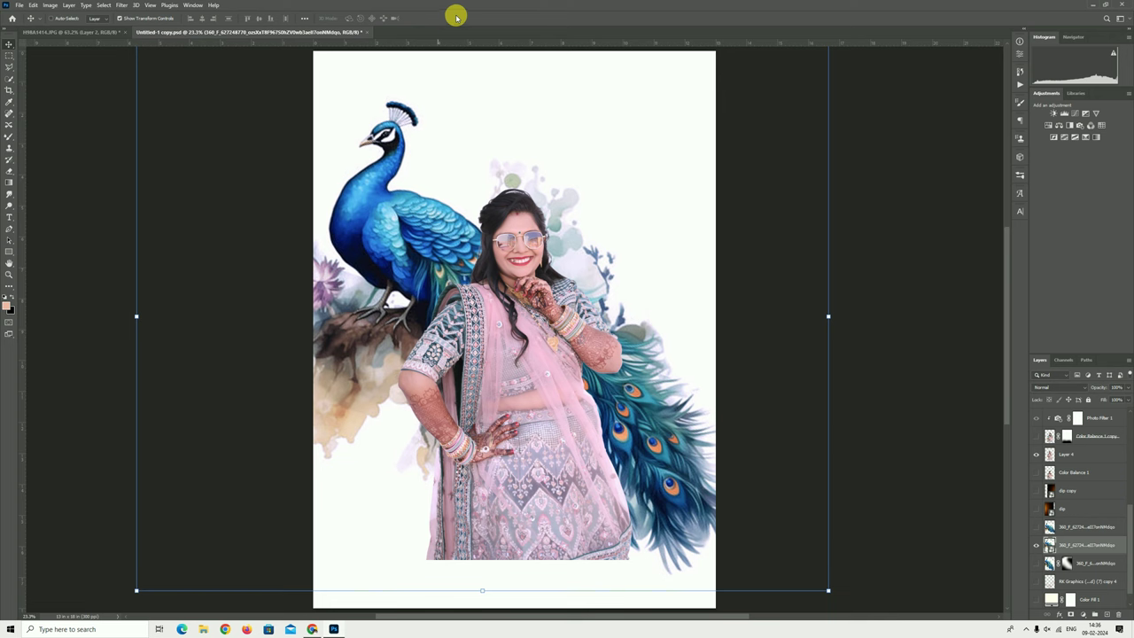
pyautogui.rightClick(484, 313)
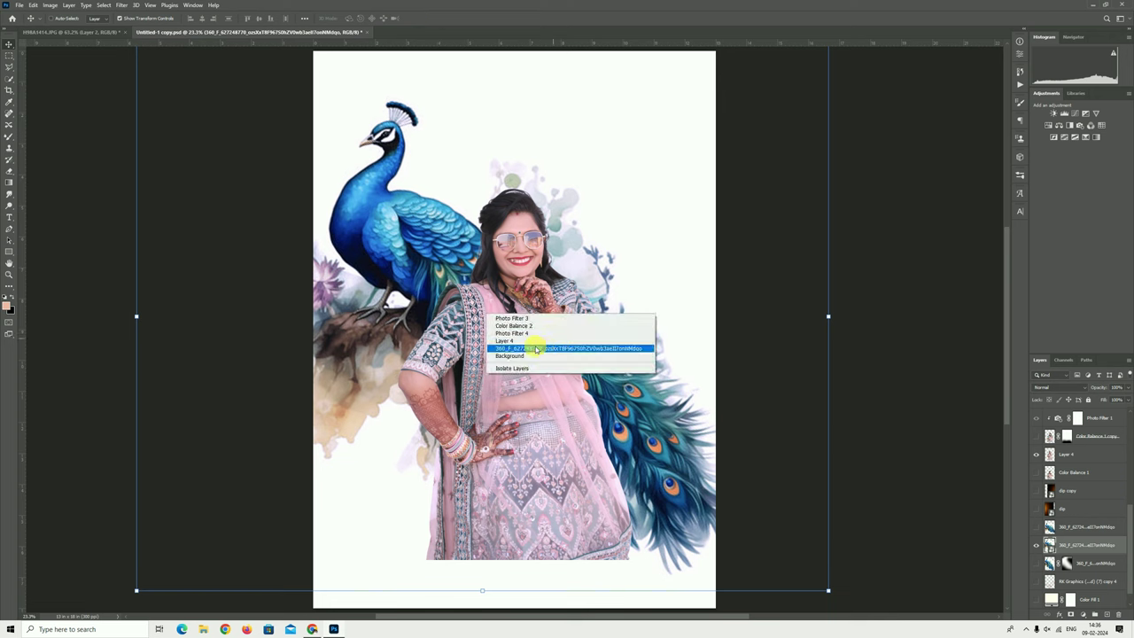
# - Pick Layer 4 from the canvas layer list and move the woman up and to the right
pyautogui.rightClick(517, 259)
pyautogui.click(531, 285)
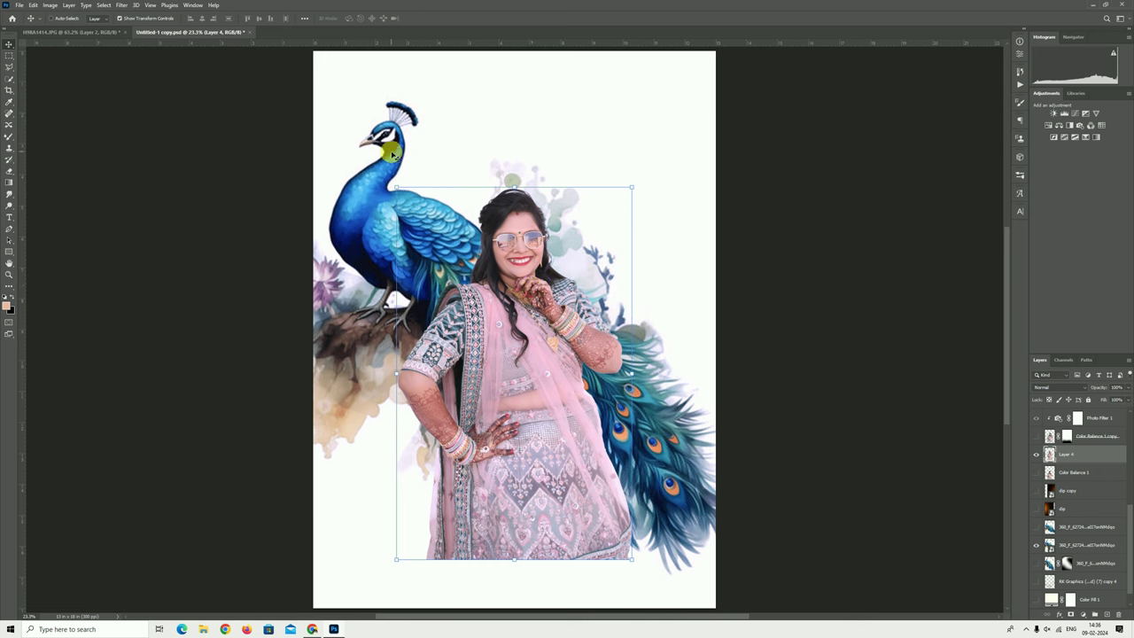
pyautogui.rightClick(392, 154)
pyautogui.rightClick(382, 130)
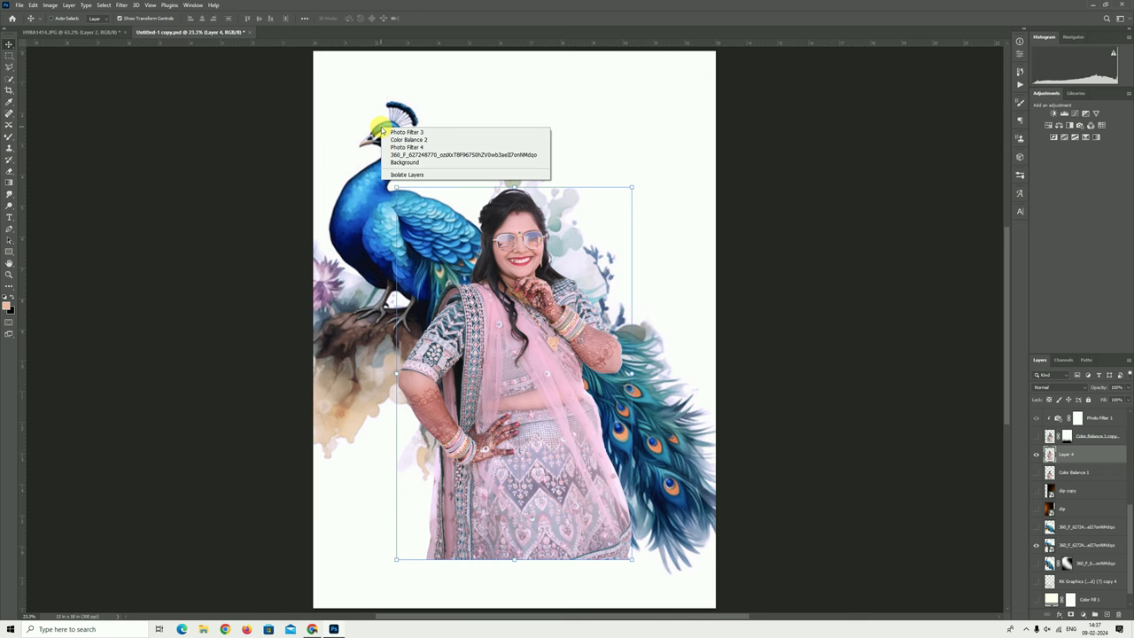
pyautogui.click(433, 156)
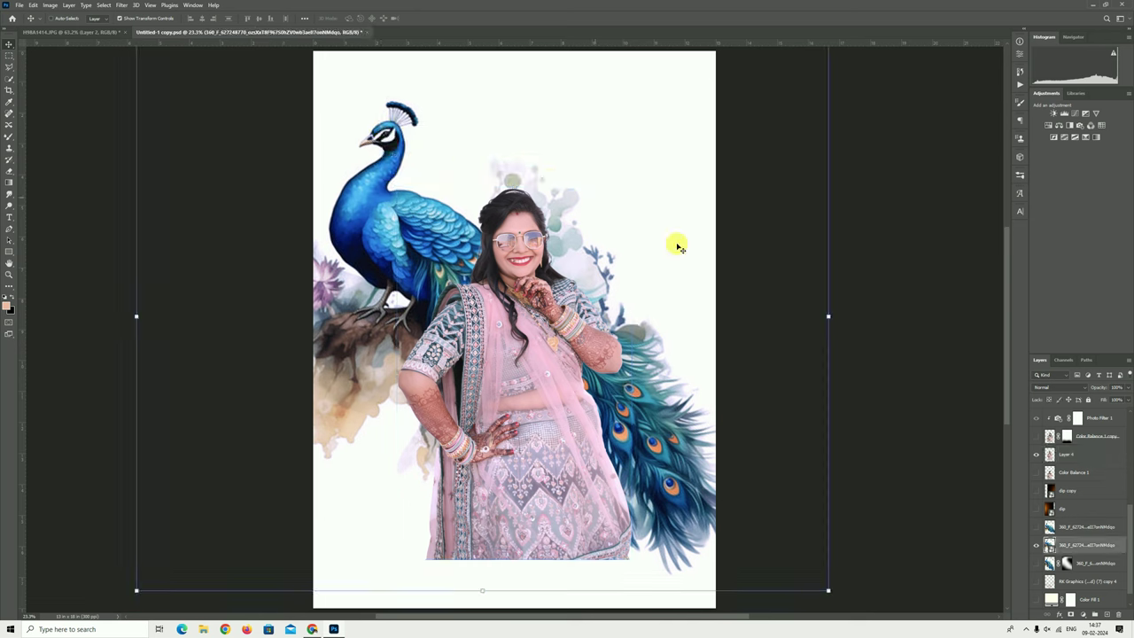
pyautogui.rightClick(535, 317)
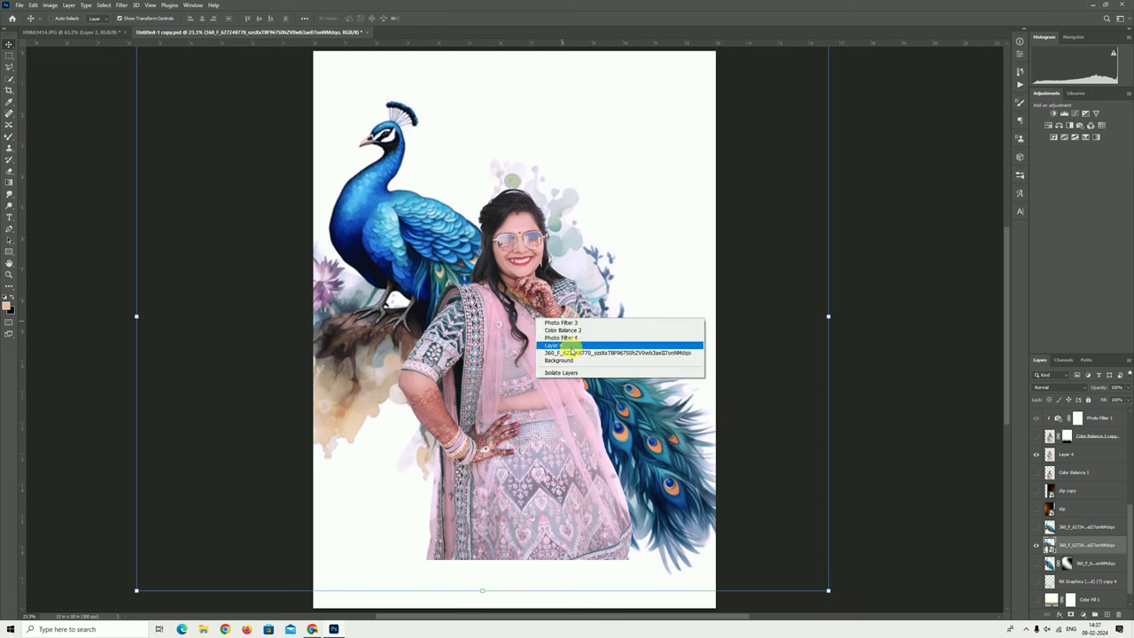
pyautogui.click(555, 345)
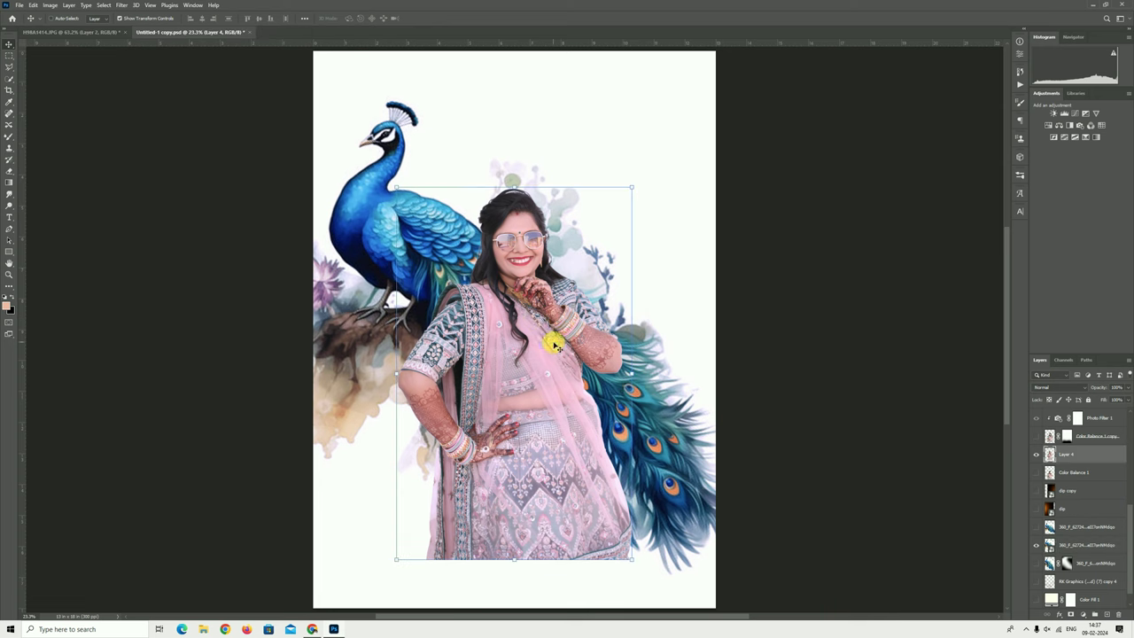
pyautogui.scroll(-2, 1077, 536)
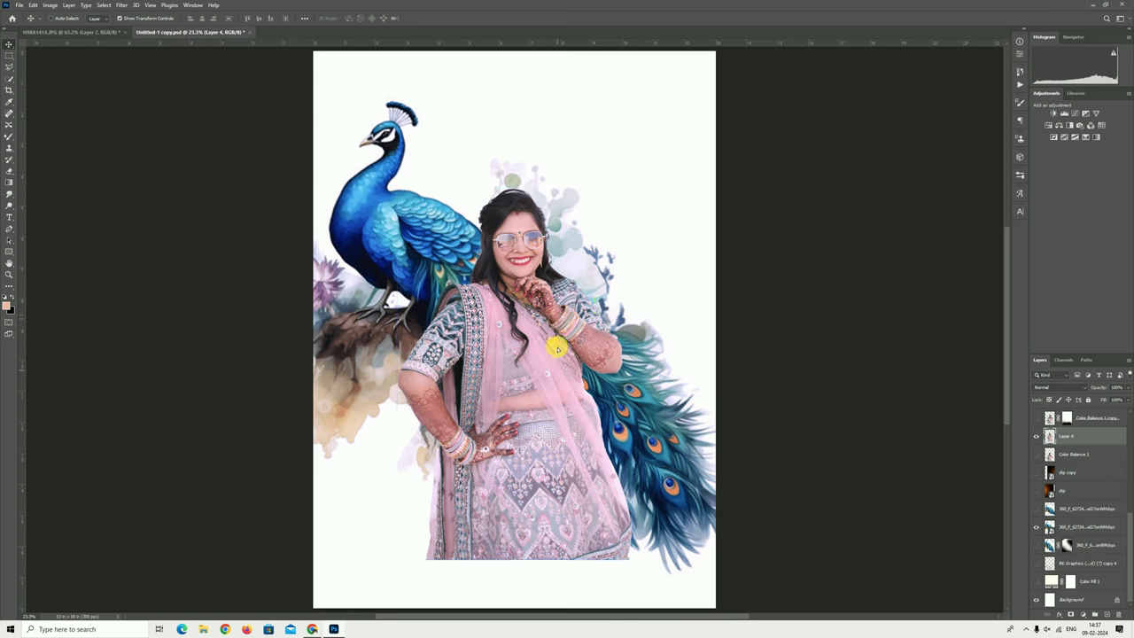
pyautogui.moveTo(556, 367); pyautogui.dragTo(576, 347)
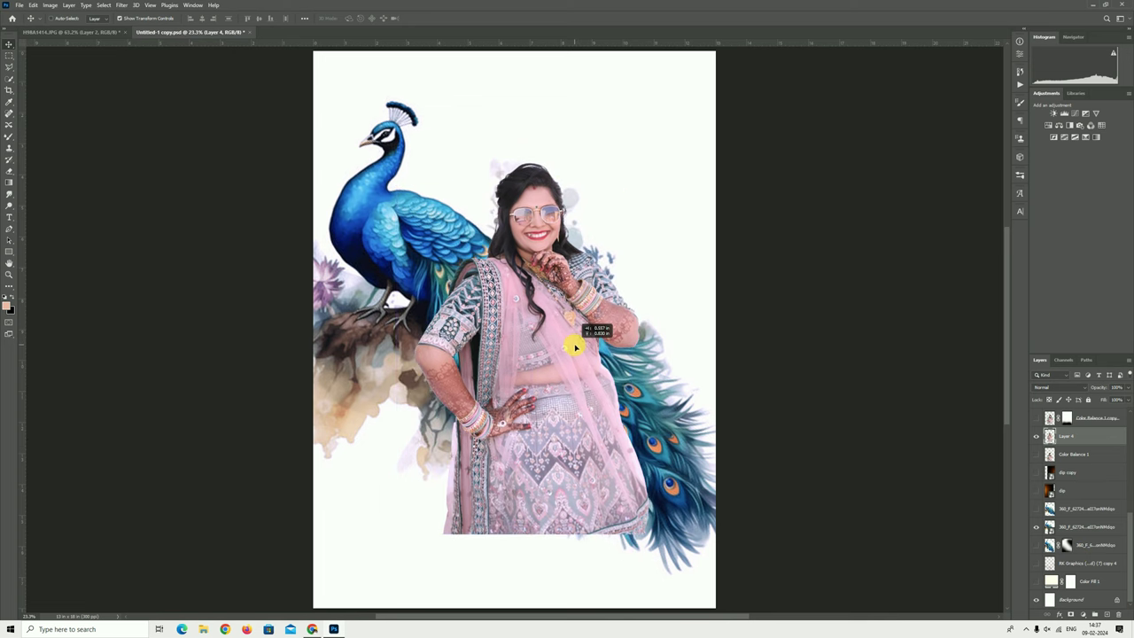
# - Mask Layer 4 and paint out the lower skirt so the peacock feathers show through
pyautogui.click(1070, 614)
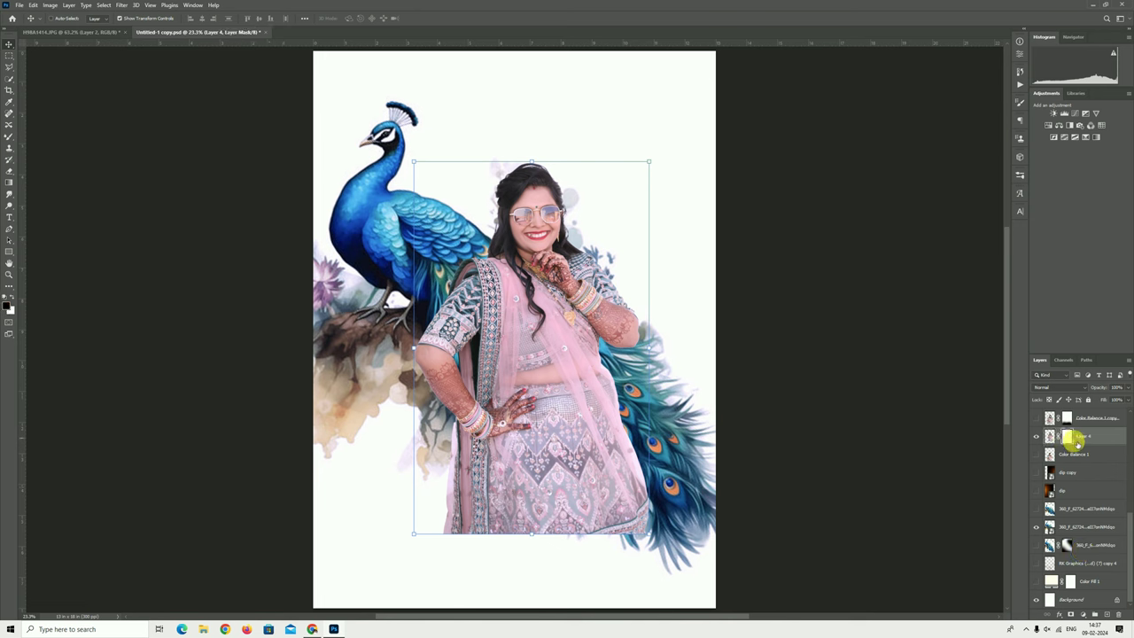
pyautogui.click(10, 137)
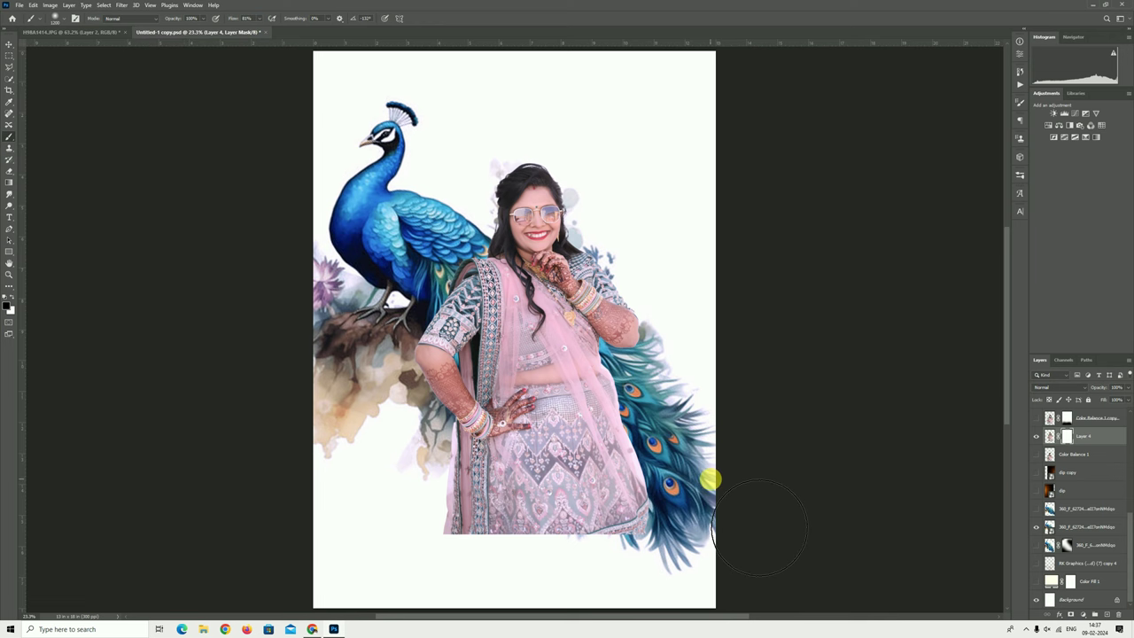
pyautogui.moveTo(643, 496)
pyautogui.mouseDown()
pyautogui.moveTo(492, 551)
pyautogui.moveTo(680, 523)
pyautogui.mouseUp()
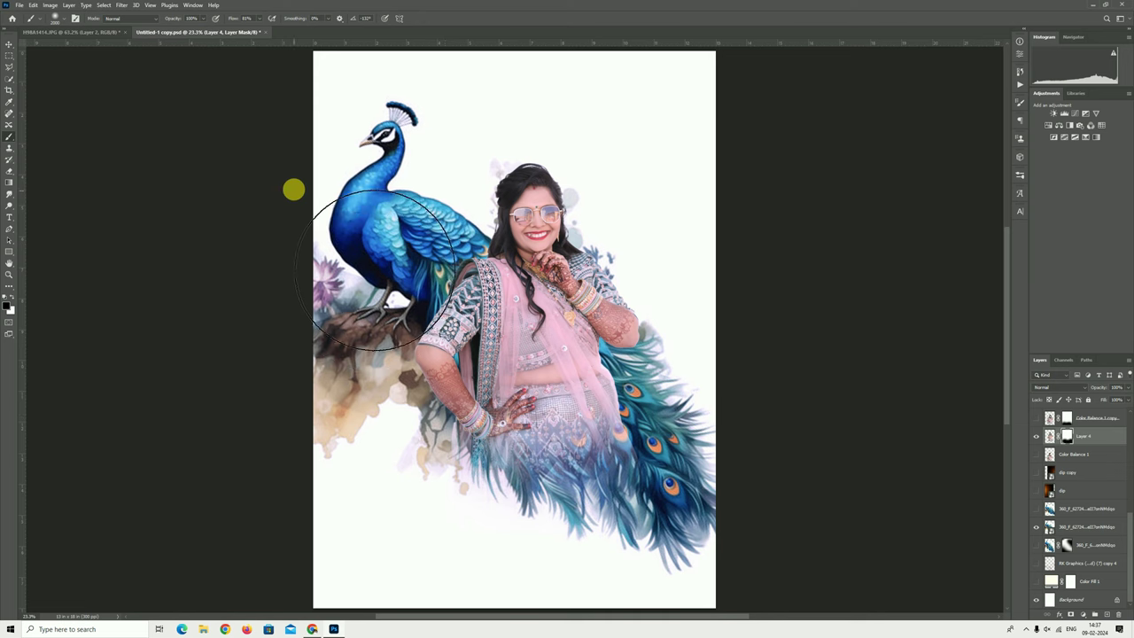
pyautogui.click(668, 466)
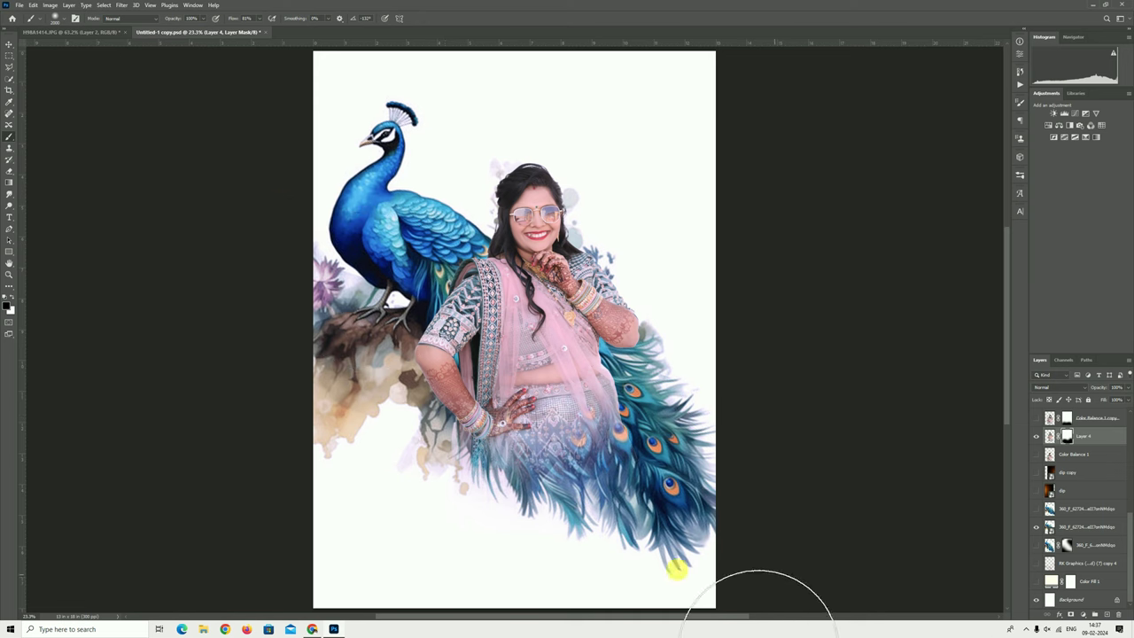
pyautogui.click(8, 47)
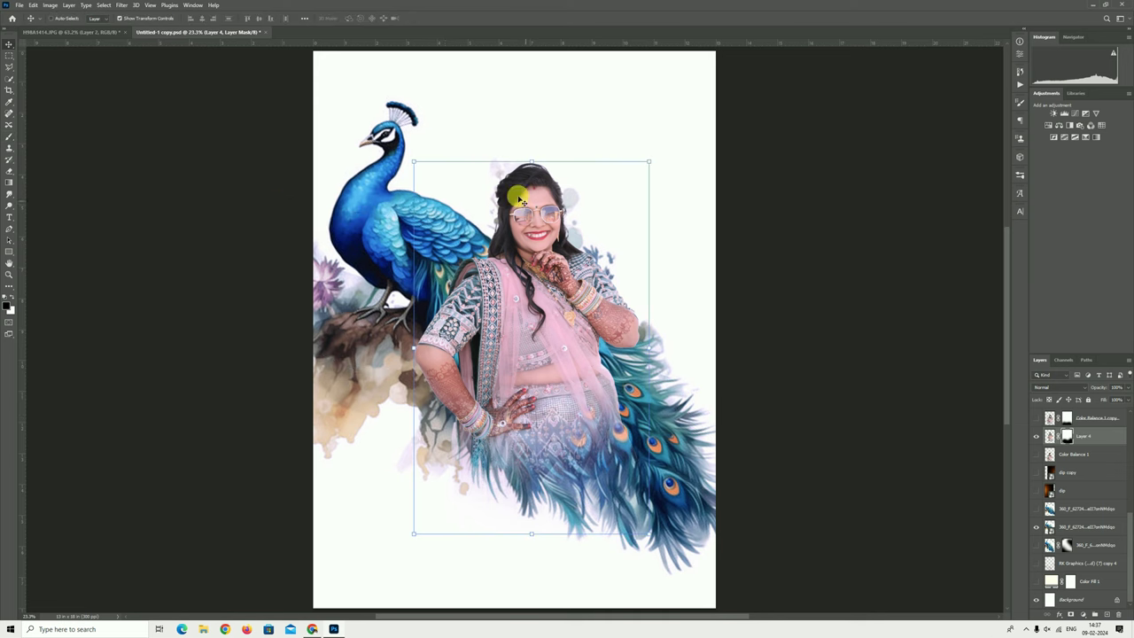
# - Tilt, scale down and move the woman on Layer 4 beside the peacock's neck
pyautogui.moveTo(659, 158); pyautogui.dragTo(663, 163)
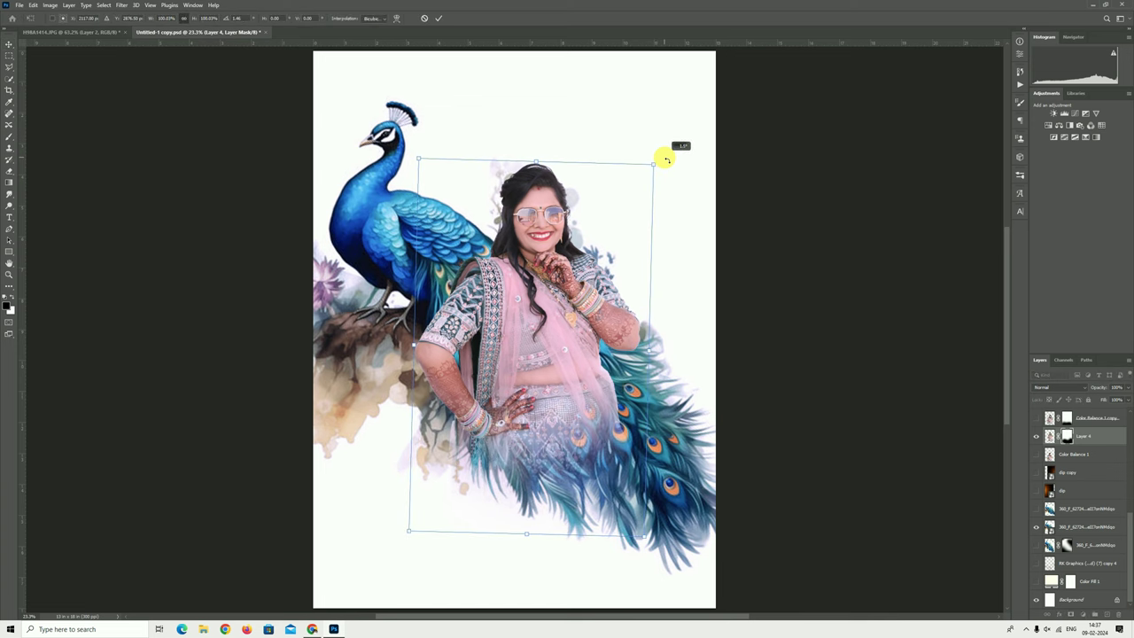
pyautogui.moveTo(537, 161); pyautogui.dragTo(534, 124)
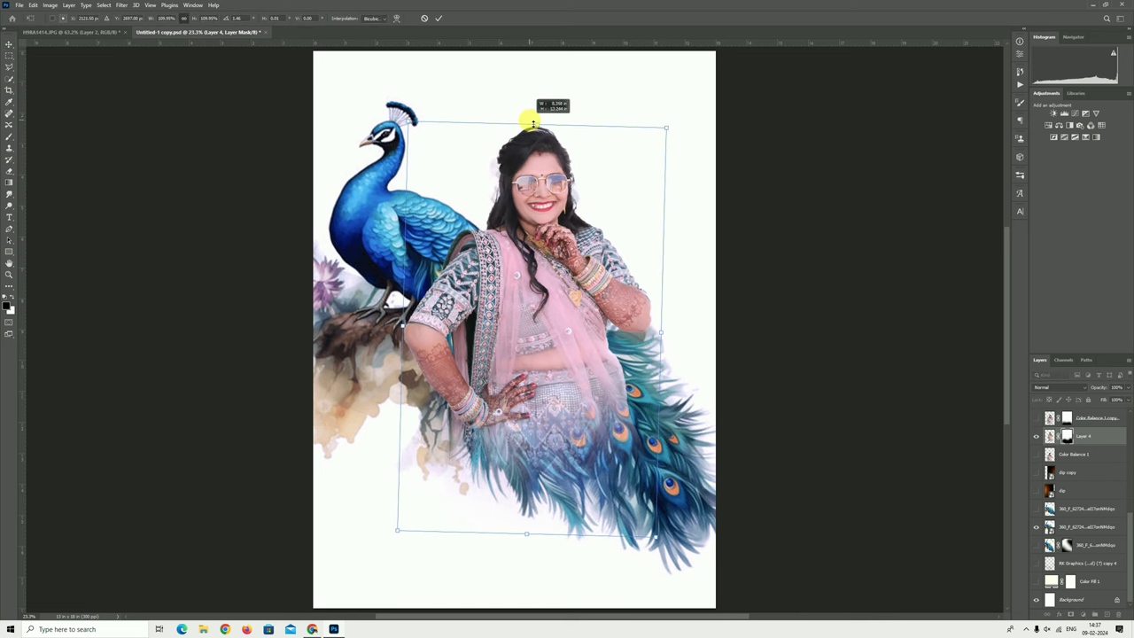
pyautogui.click(440, 18)
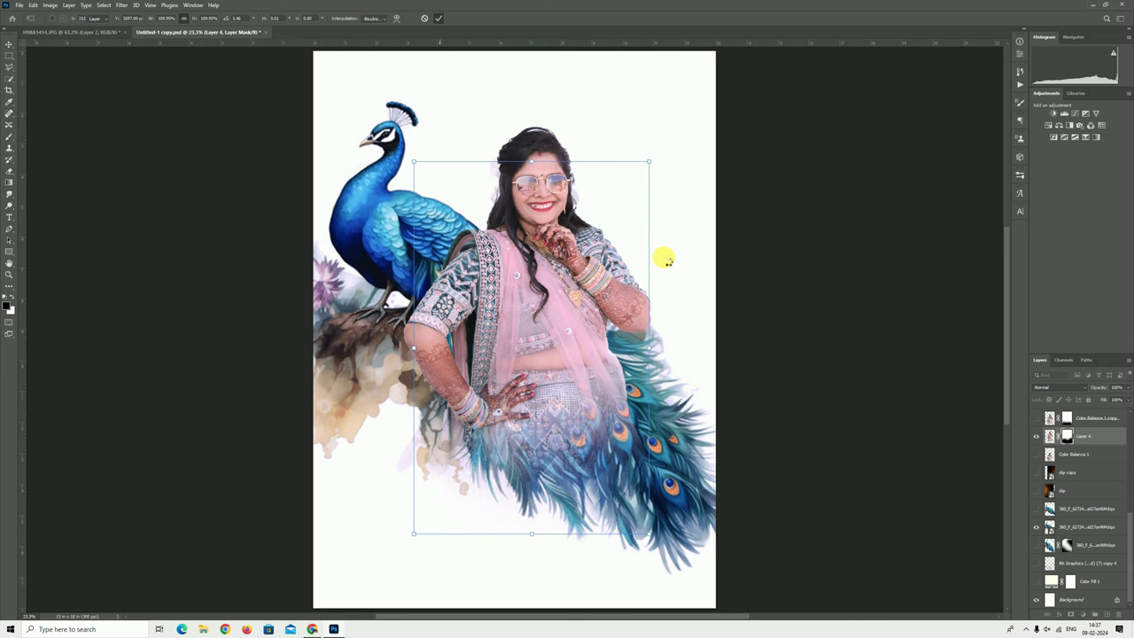
pyautogui.moveTo(598, 364); pyautogui.dragTo(606, 366)
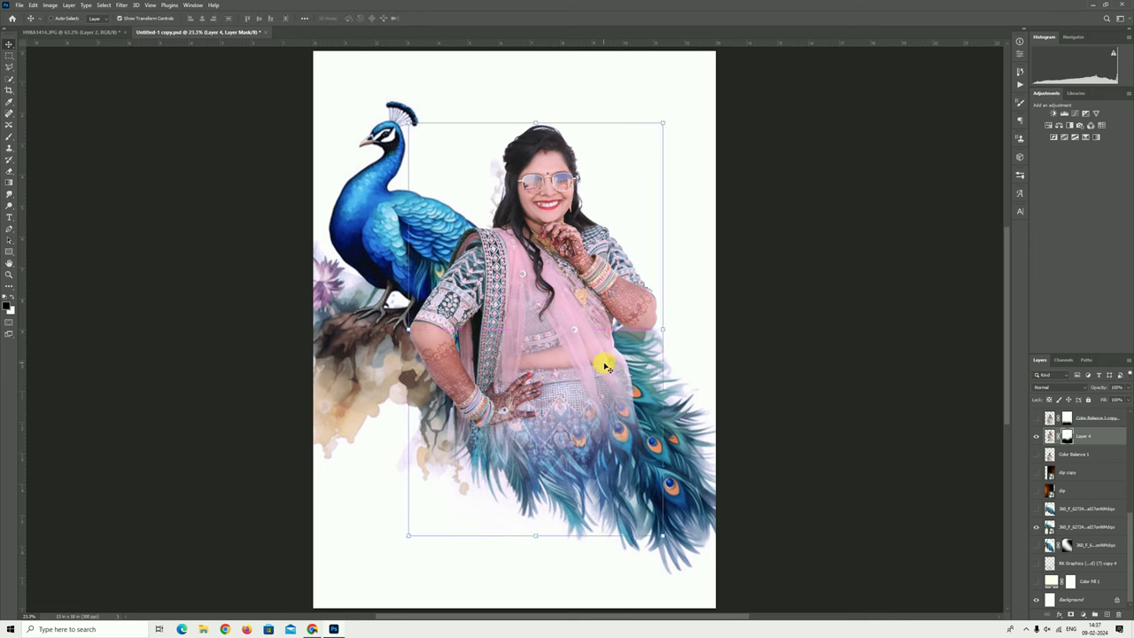
pyautogui.moveTo(539, 121); pyautogui.dragTo(585, 257)
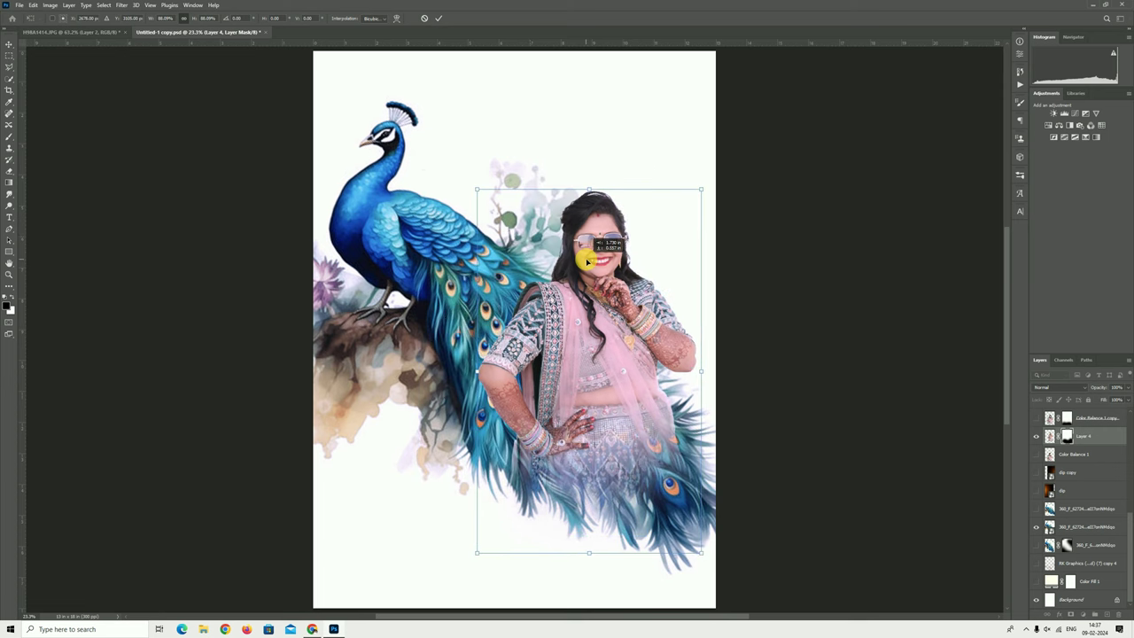
pyautogui.moveTo(584, 257); pyautogui.dragTo(539, 250)
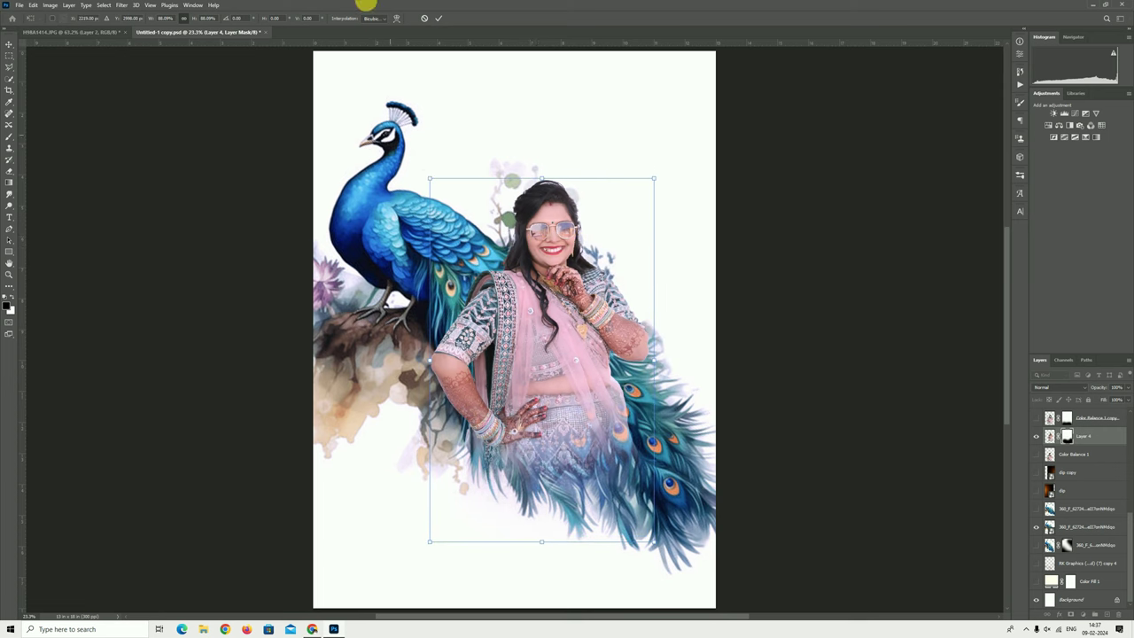
pyautogui.click(10, 276)
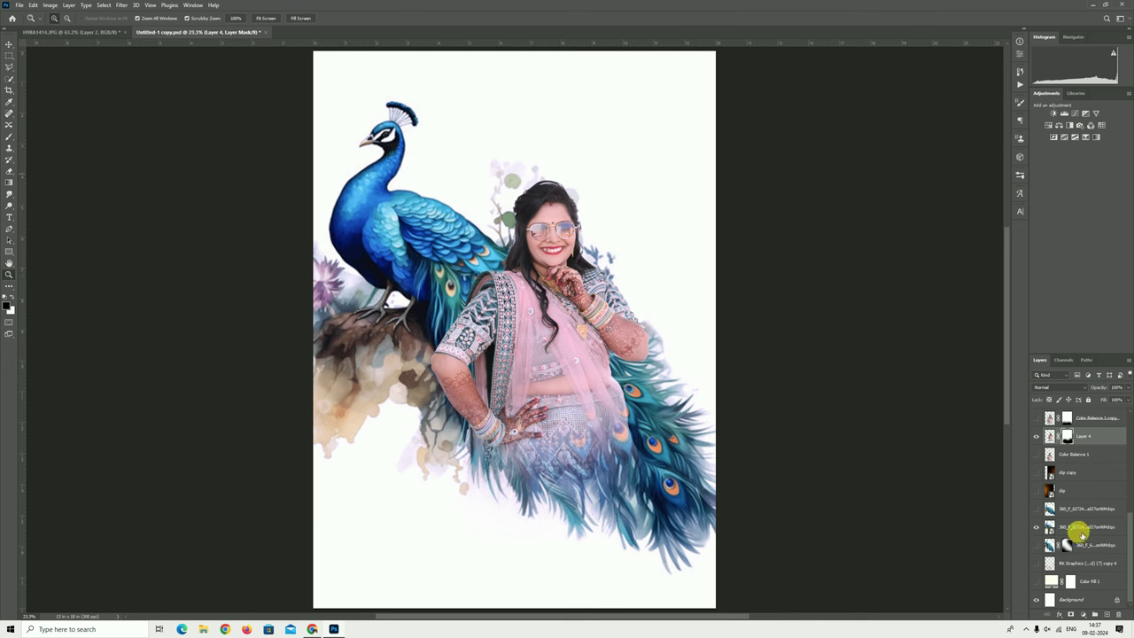
pyautogui.click(1082, 493)
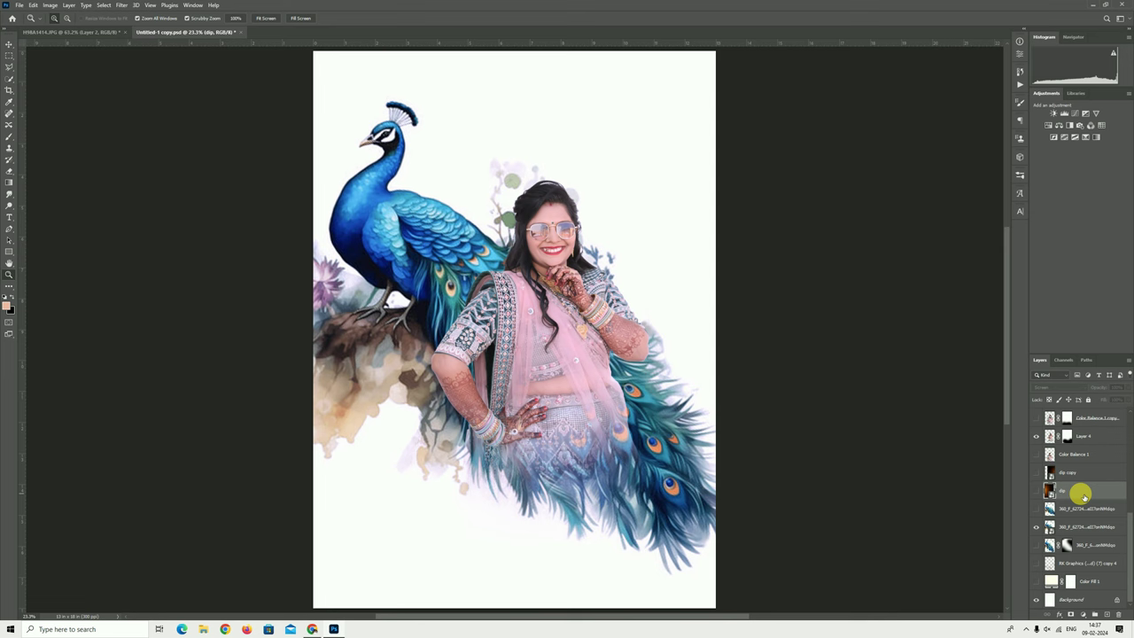
# - Place the dip glow image from the D drive couple folder with Screen blending
pyautogui.click(18, 6)
pyautogui.click(42, 170)
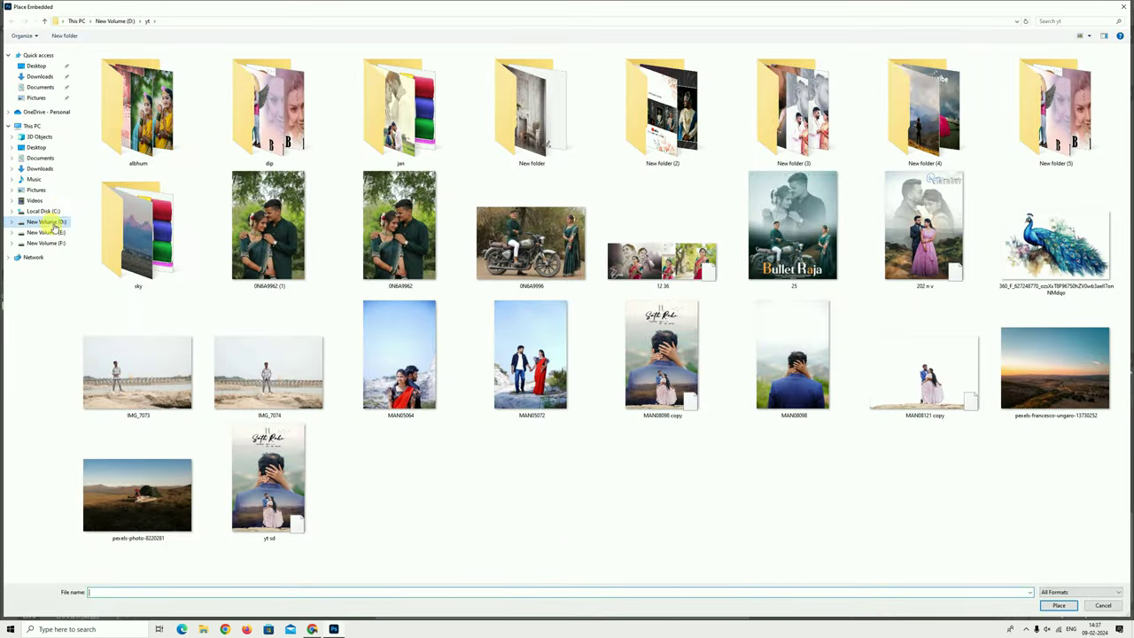
pyautogui.click(51, 222)
pyautogui.doubleClick(102, 110)
pyautogui.scroll(-5, 368, 379)
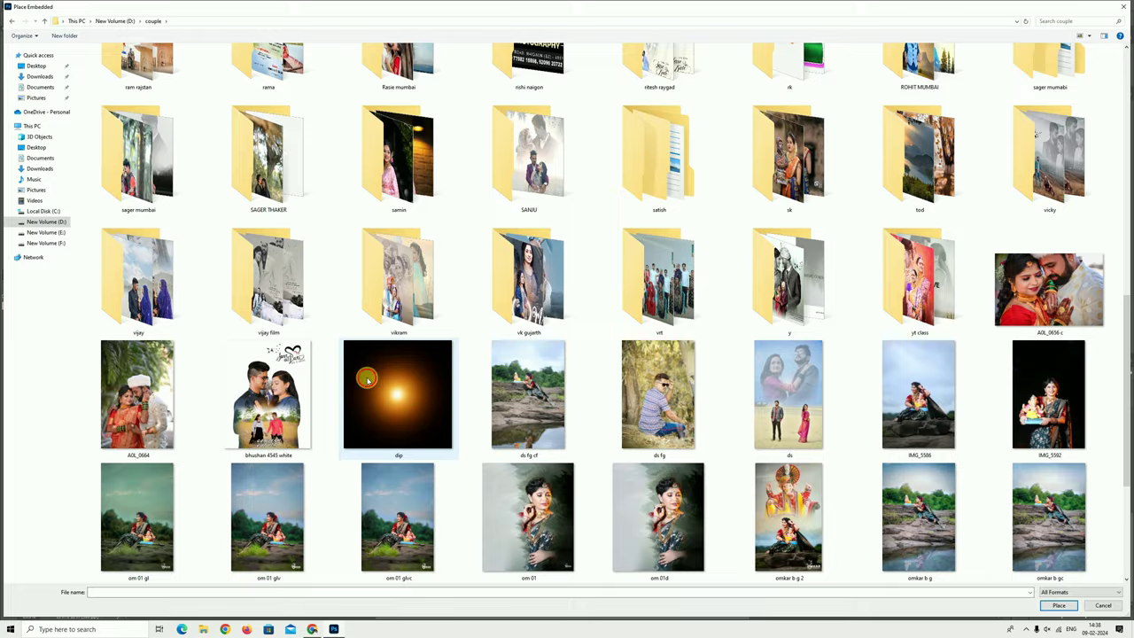
pyautogui.doubleClick(367, 379)
pyautogui.moveTo(546, 344); pyautogui.dragTo(390, 308)
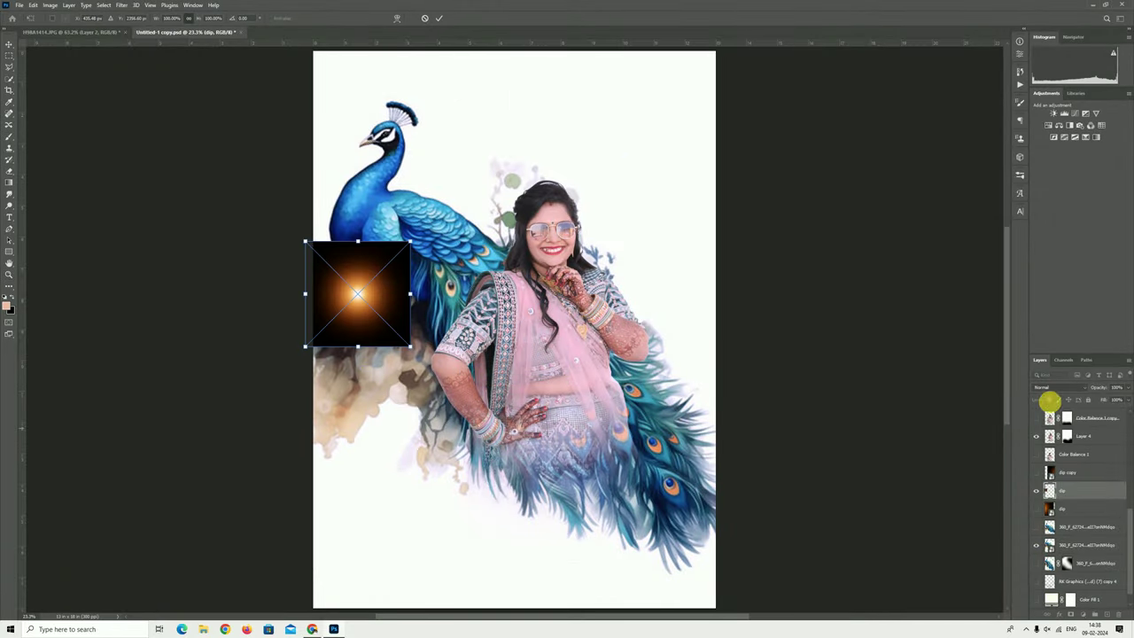
pyautogui.click(1045, 390)
pyautogui.click(1067, 461)
pyautogui.press('Return')
# - Rasterize the glow layer and enlarge it over the peacock's left side
pyautogui.rightClick(1093, 493)
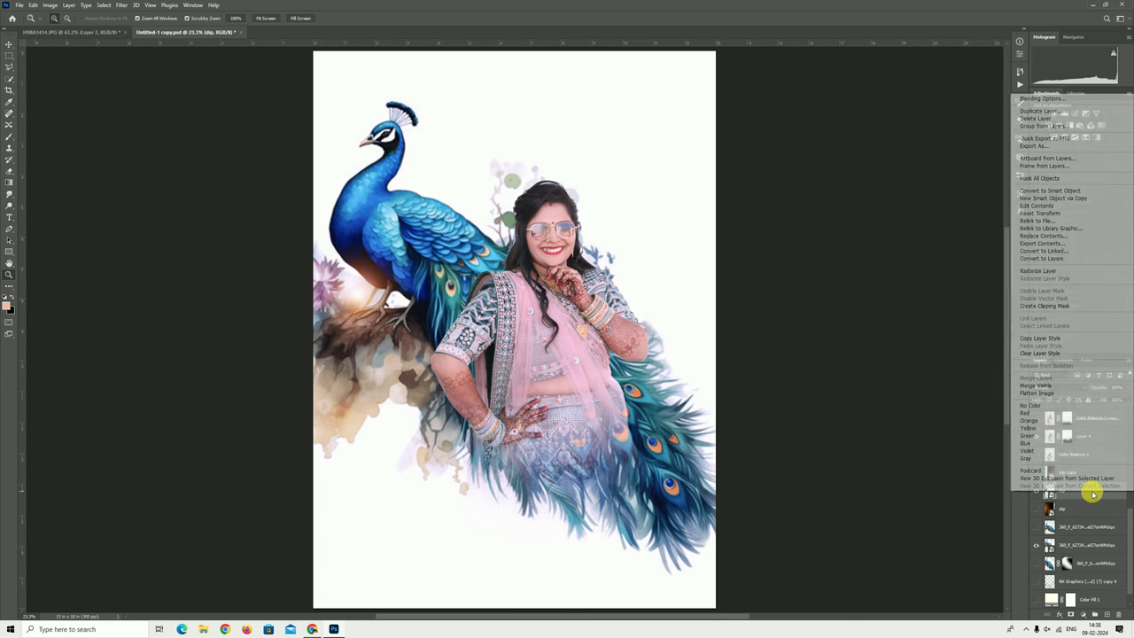
pyautogui.click(1044, 270)
pyautogui.click(7, 45)
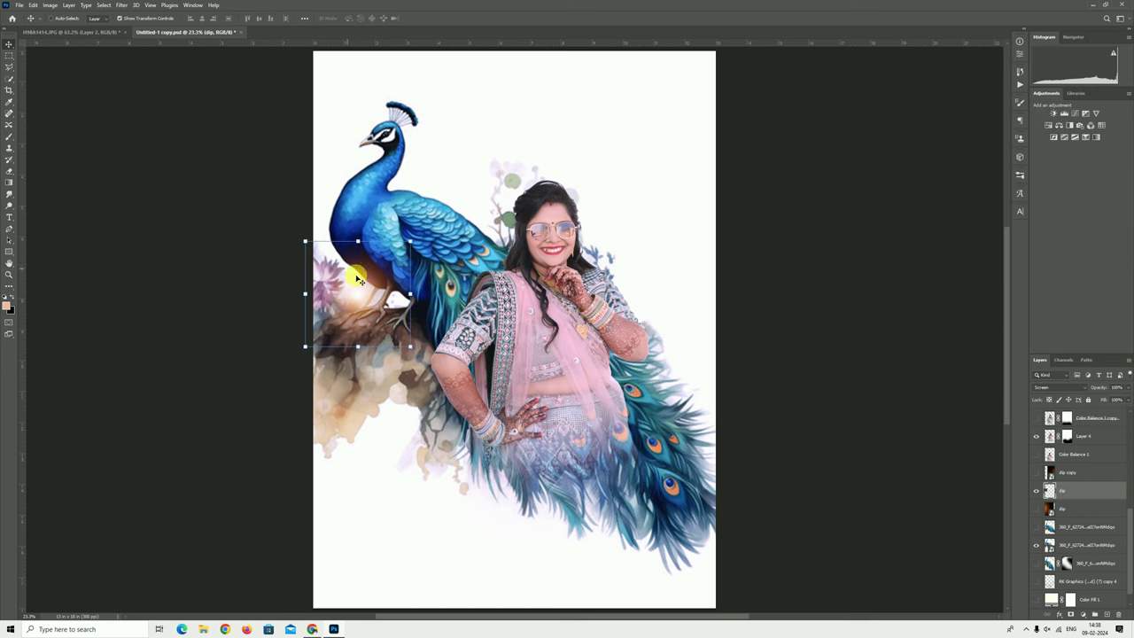
pyautogui.moveTo(406, 294); pyautogui.dragTo(423, 299)
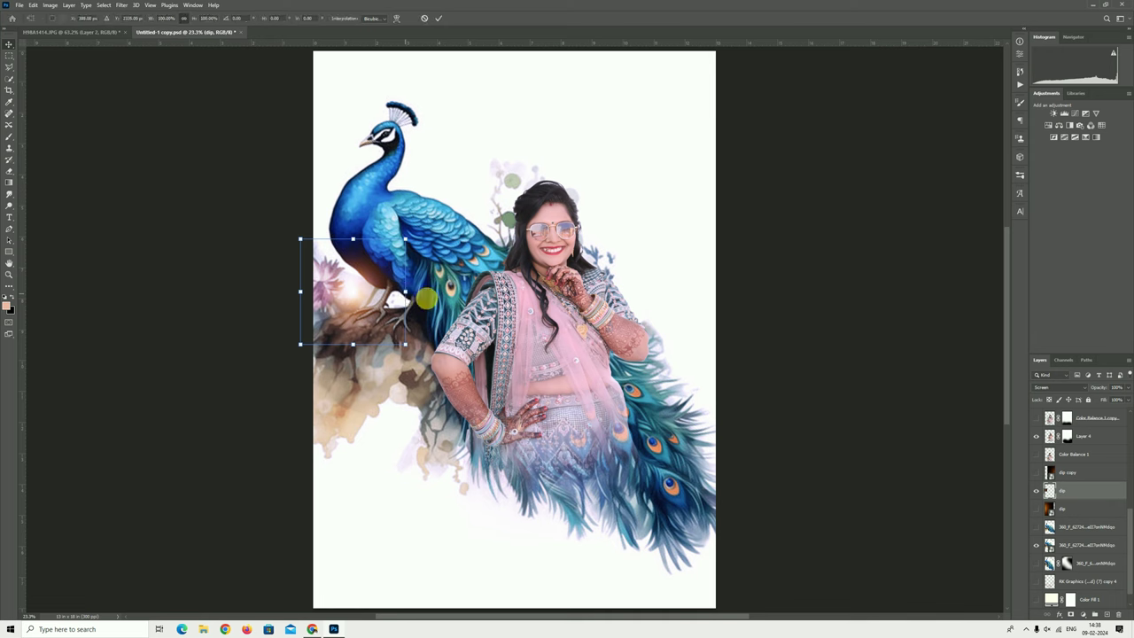
pyautogui.moveTo(405, 291); pyautogui.dragTo(602, 292)
pyautogui.moveTo(558, 351); pyautogui.dragTo(469, 350)
pyautogui.click(437, 18)
# - Alt-drag a glow copy near the woman's face and lower the original glow's Fill to 54%
pyautogui.moveTo(372, 295); pyautogui.dragTo(664, 423)
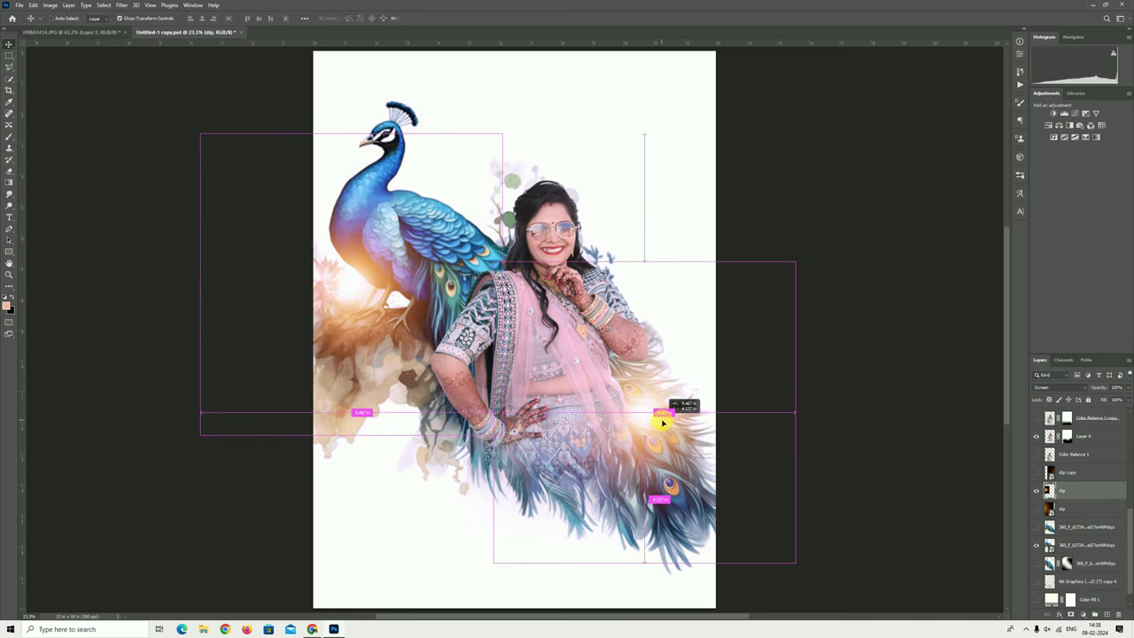
pyautogui.moveTo(665, 424)
pyautogui.mouseDown()
pyautogui.moveTo(655, 361)
pyautogui.moveTo(610, 249)
pyautogui.mouseUp()
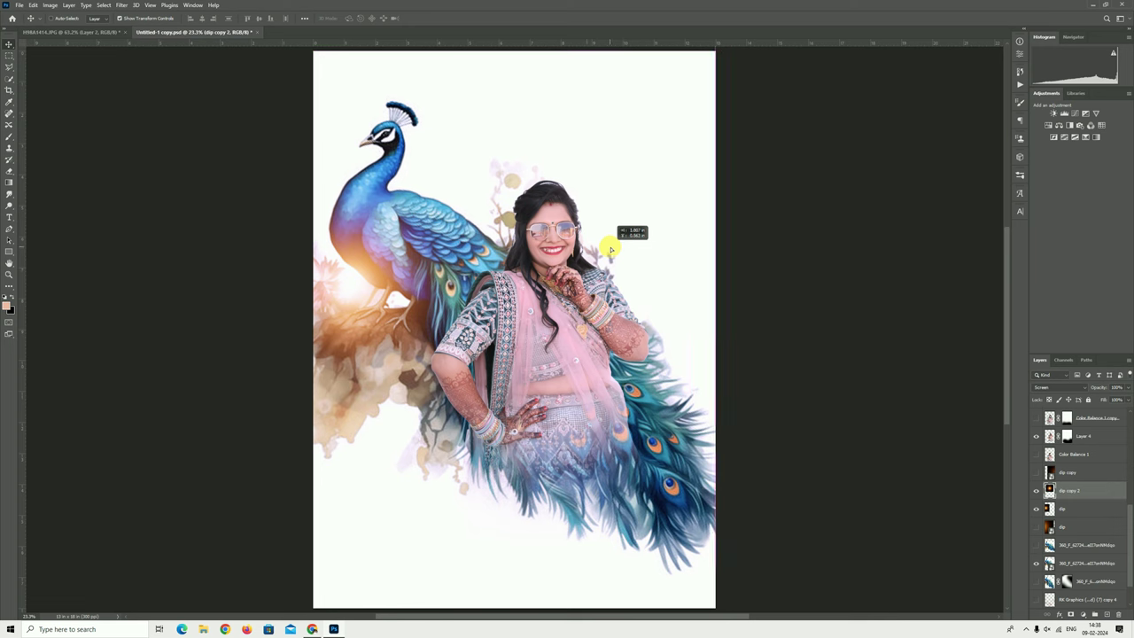
pyautogui.moveTo(610, 249); pyautogui.dragTo(608, 252)
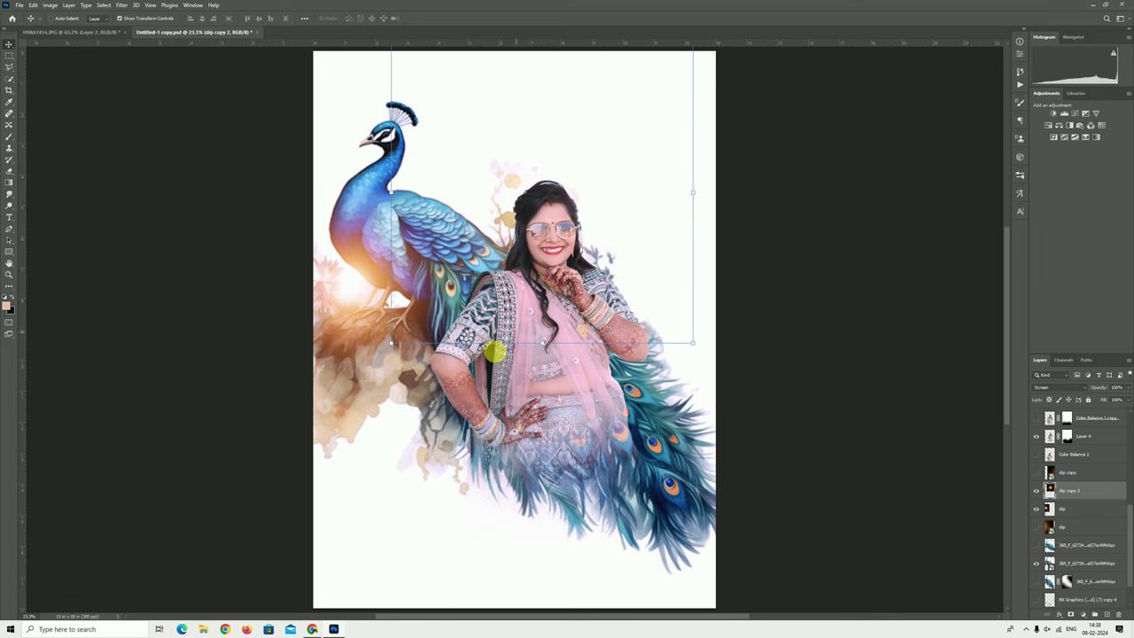
pyautogui.click(1072, 509)
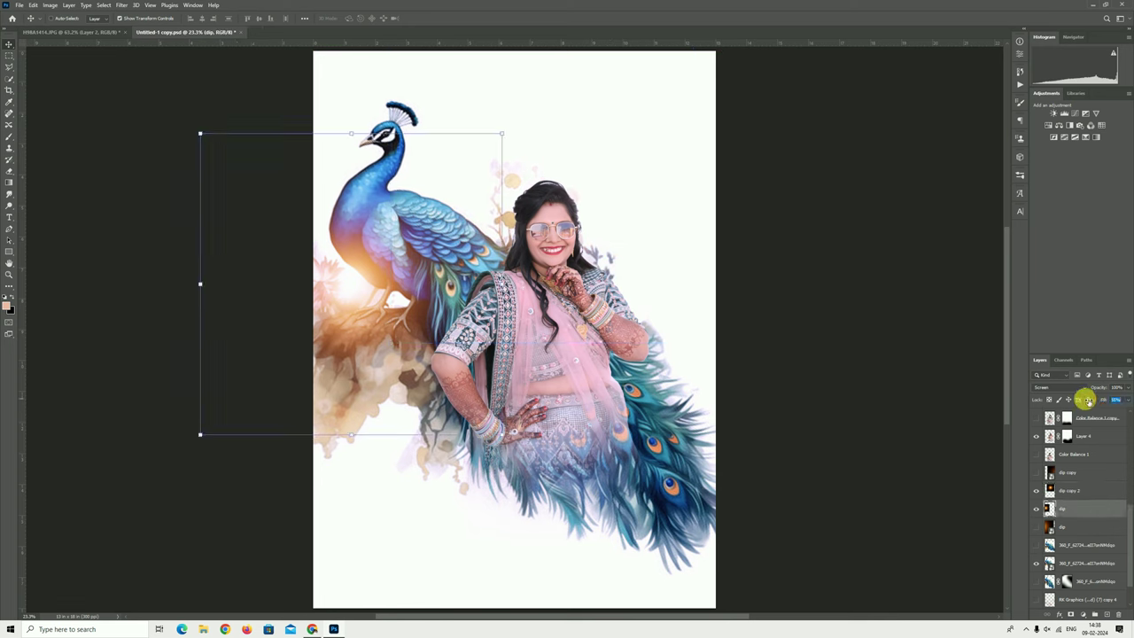
pyautogui.moveTo(1087, 400); pyautogui.dragTo(1082, 399)
pyautogui.click(9, 274)
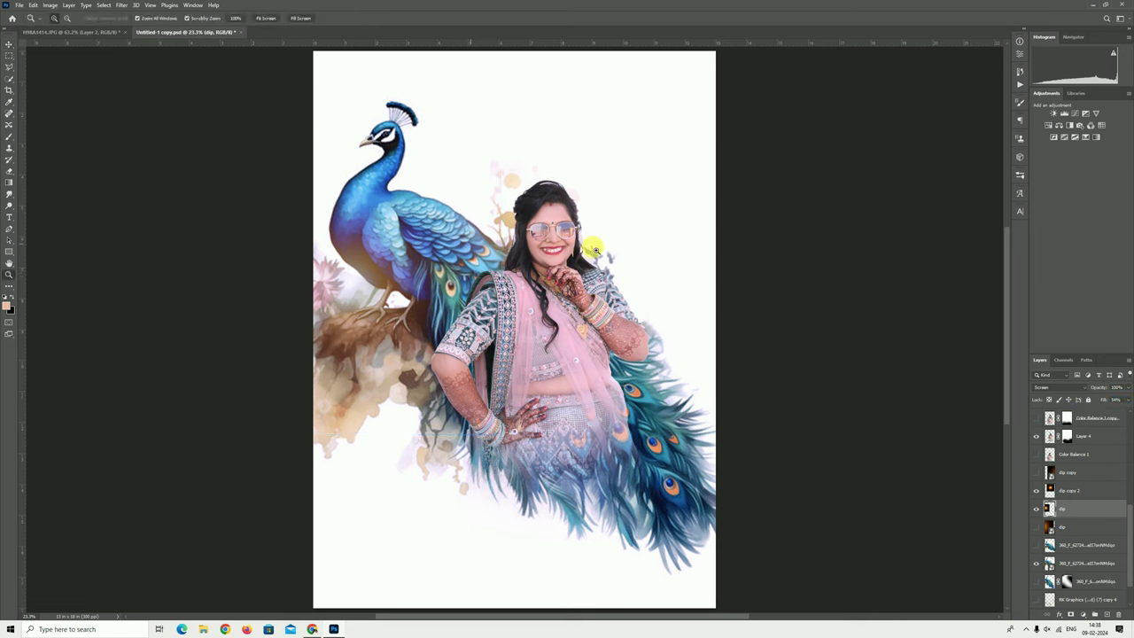
pyautogui.click(1079, 472)
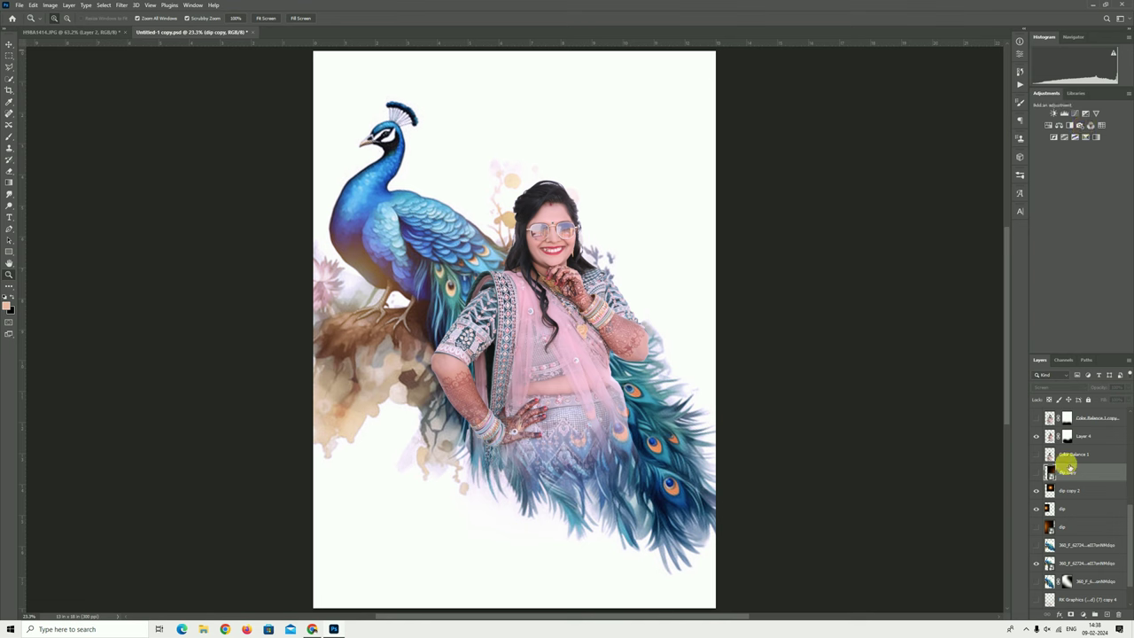
# - Add a Photo Filter adjustment above dip copy and try Warming Filter (LBA) and other filters
pyautogui.scroll(3, 1065, 470)
pyautogui.scroll(-4, 1054, 474)
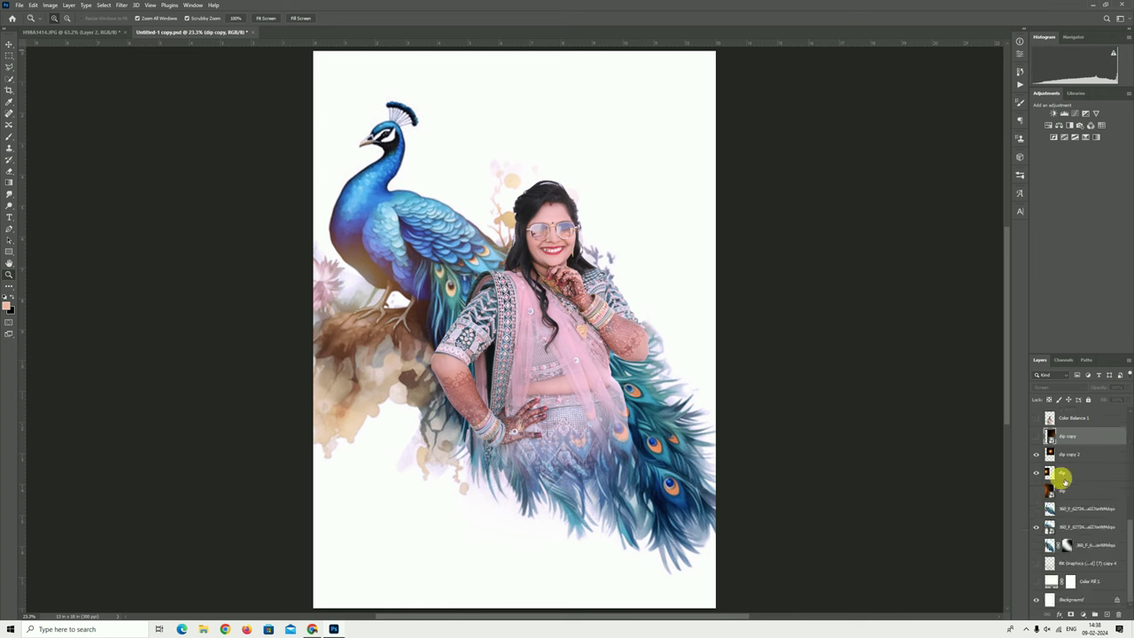
pyautogui.click(1079, 125)
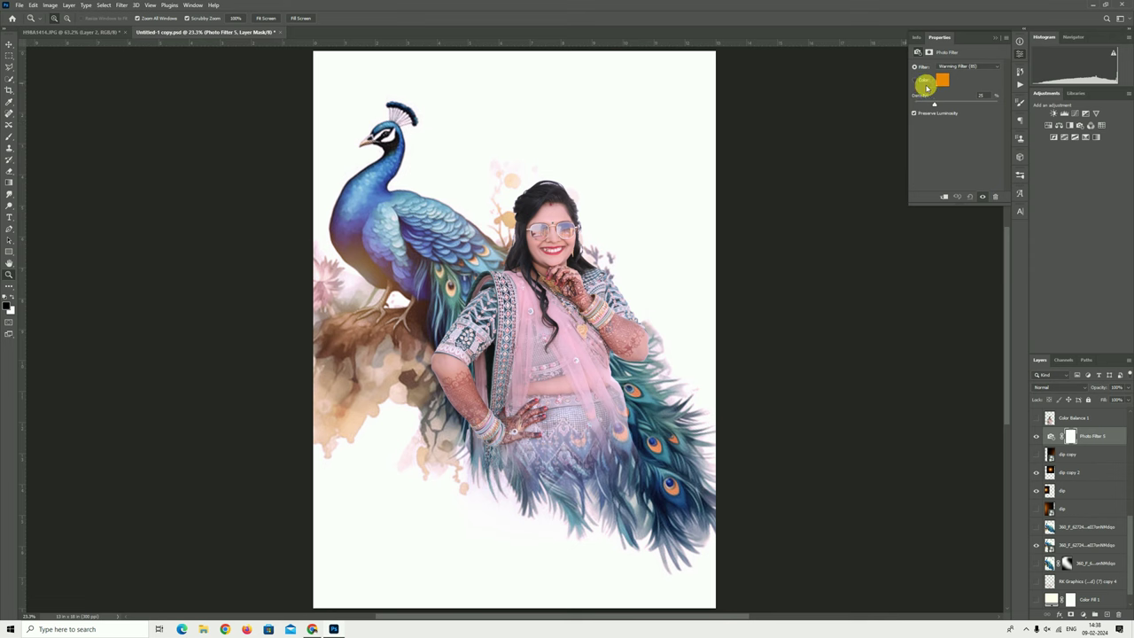
pyautogui.click(952, 66)
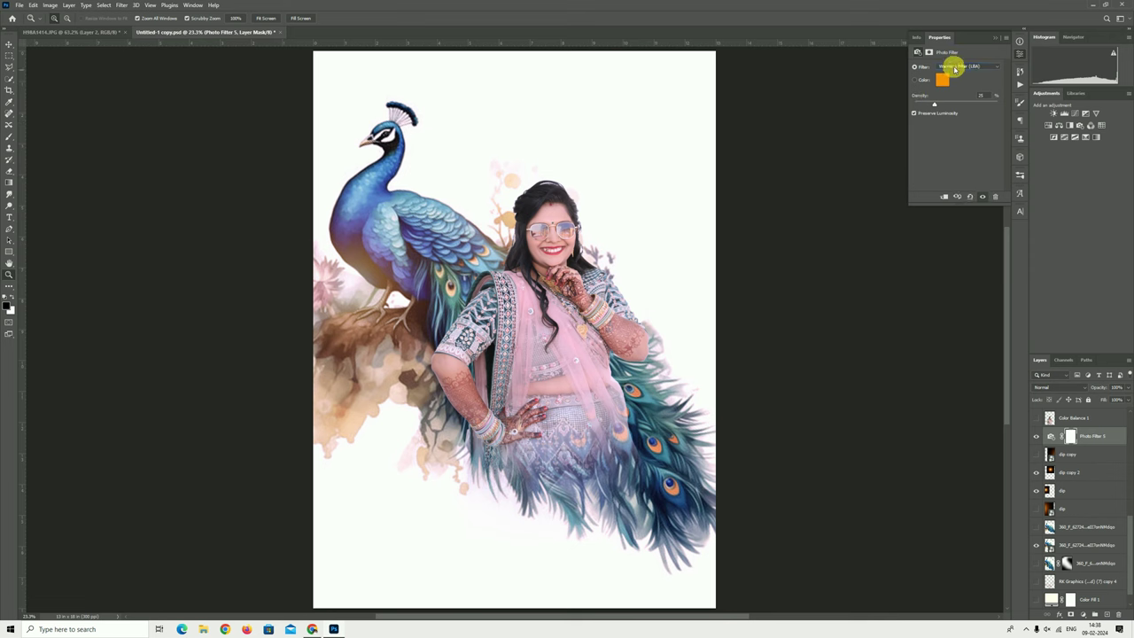
pyautogui.click(955, 68)
pyautogui.click(956, 71)
pyautogui.scroll(1, 955, 68)
pyautogui.scroll(-1, 954, 68)
pyautogui.scroll(1, 955, 69)
# - Settle on Cooling Filter (82), comparing on and off, and adjust the filter's Fill
pyautogui.click(1035, 437)
pyautogui.click(1035, 436)
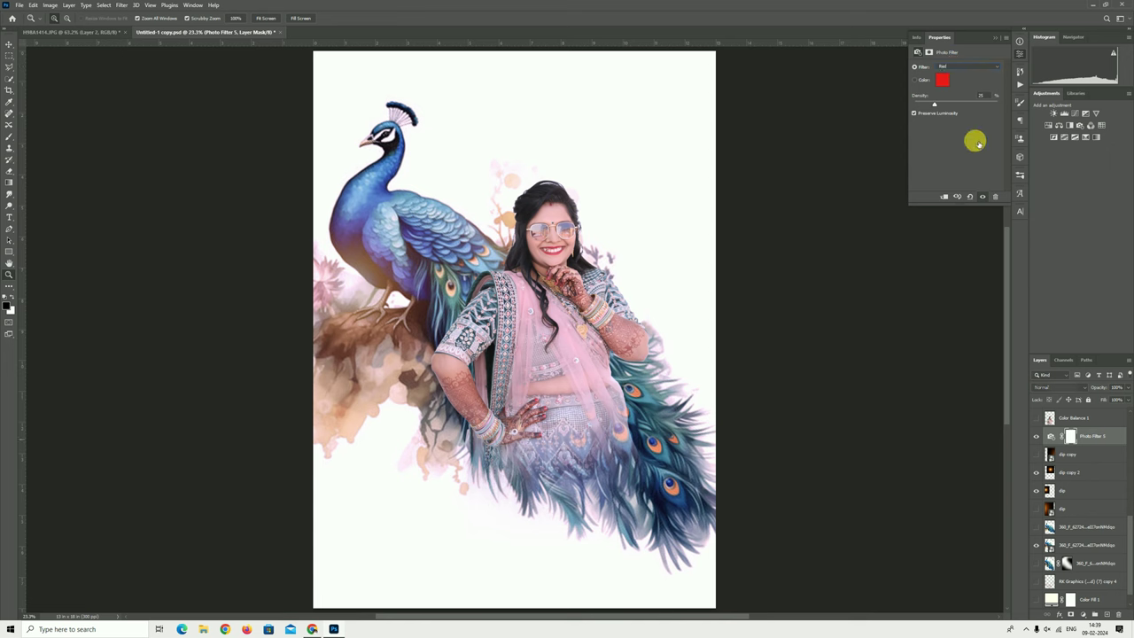
pyautogui.click(963, 67)
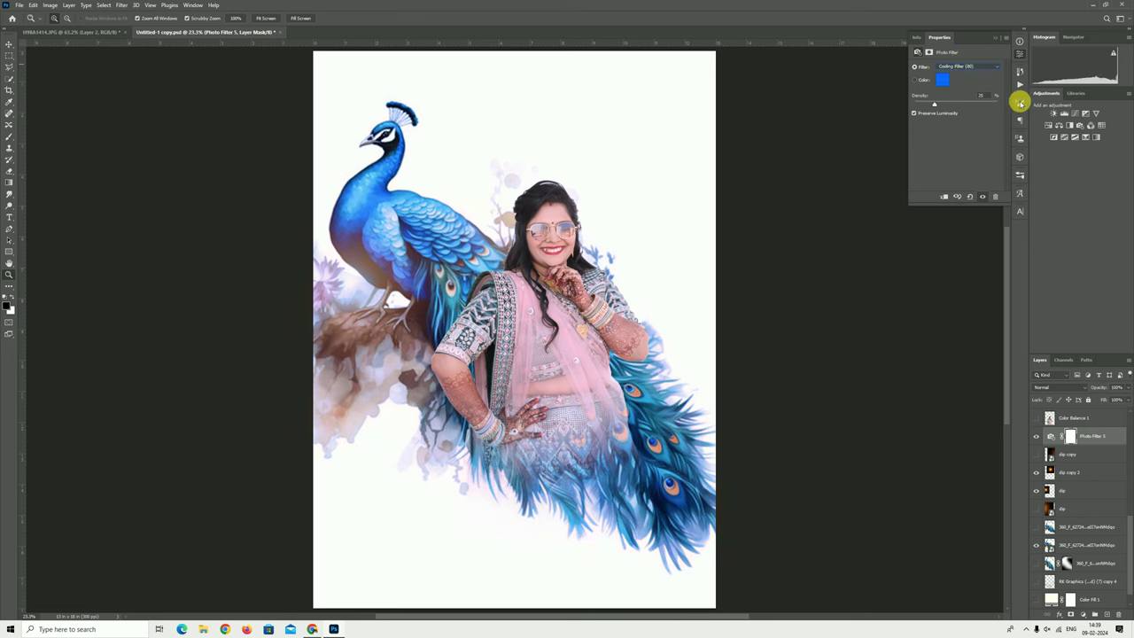
pyautogui.click(1036, 437)
pyautogui.click(1035, 436)
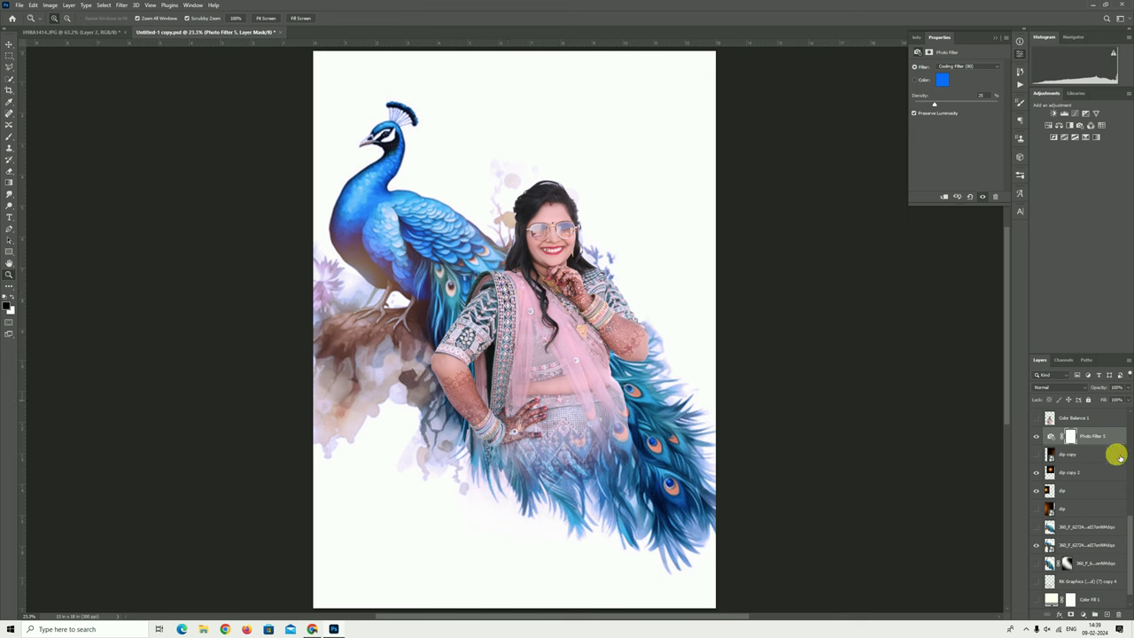
pyautogui.moveTo(1104, 399); pyautogui.dragTo(1078, 404)
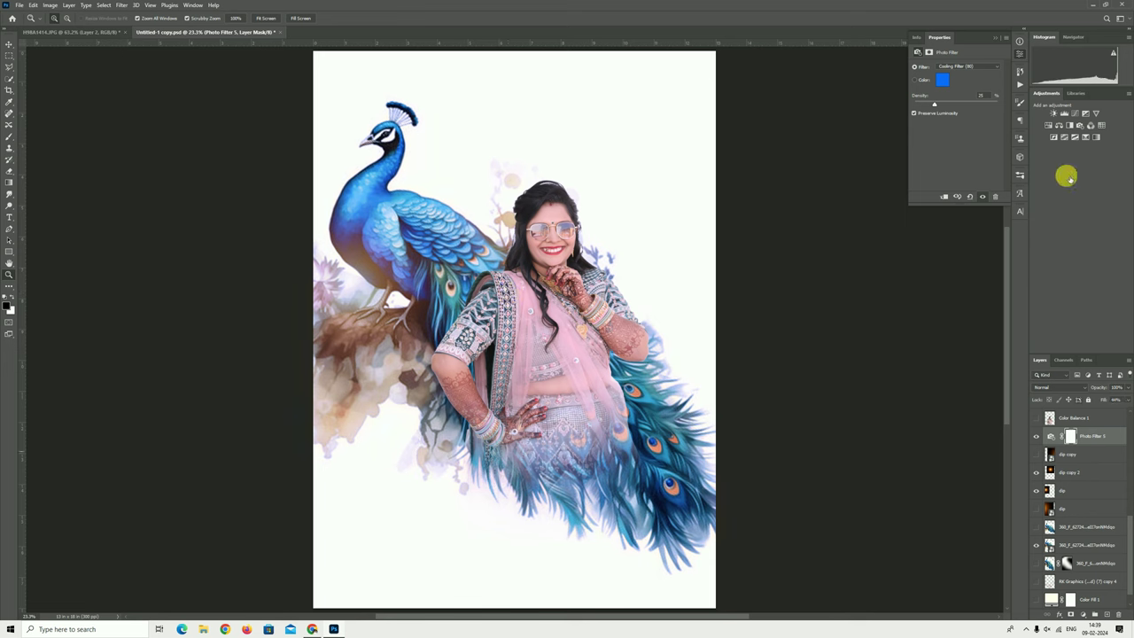
pyautogui.moveTo(1096, 404); pyautogui.dragTo(1102, 403)
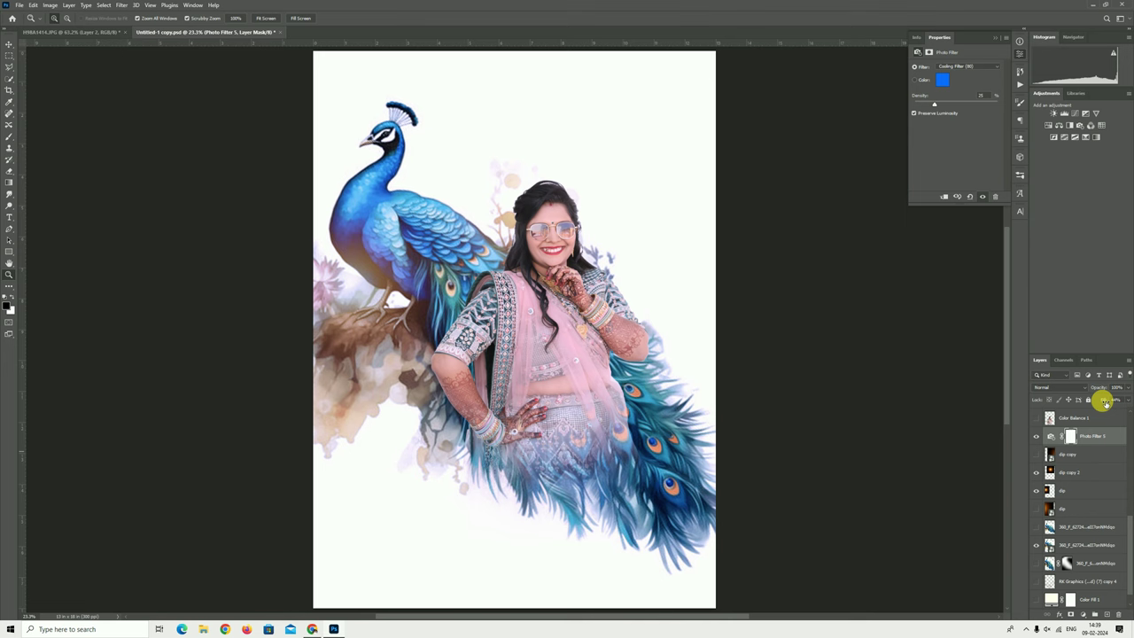
# - Add a Color Balance layer pushing midtones toward magenta and highlights toward red
pyautogui.click(1057, 125)
pyautogui.moveTo(944, 85)
pyautogui.mouseDown()
pyautogui.moveTo(954, 98)
pyautogui.moveTo(948, 120)
pyautogui.moveTo(929, 116)
pyautogui.moveTo(940, 119)
pyautogui.mouseUp()
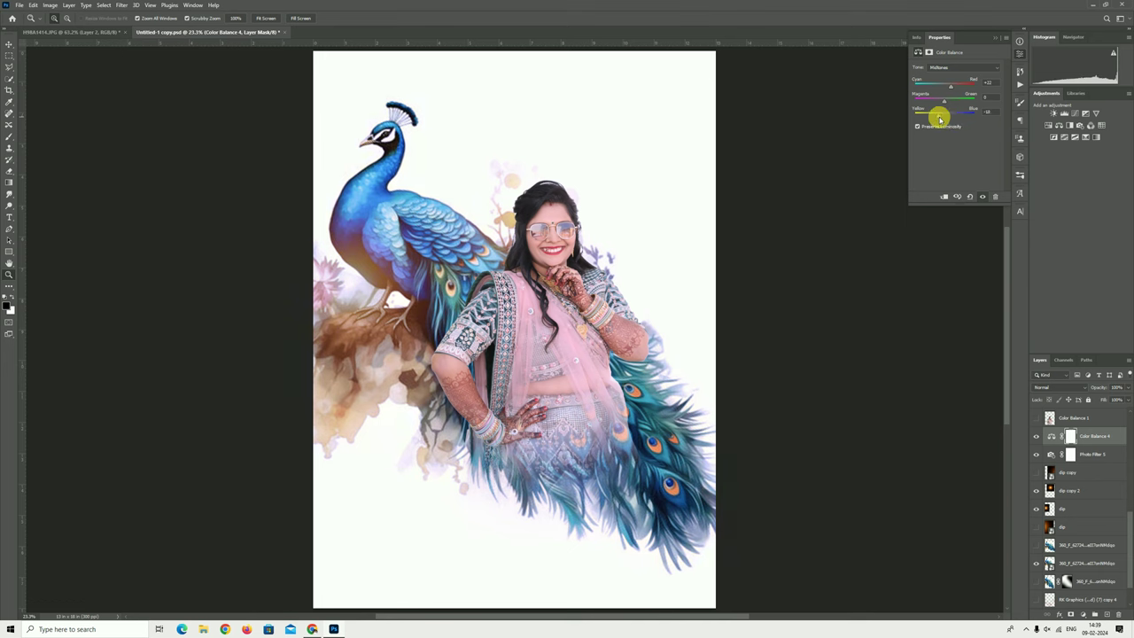
pyautogui.moveTo(940, 101); pyautogui.dragTo(940, 103)
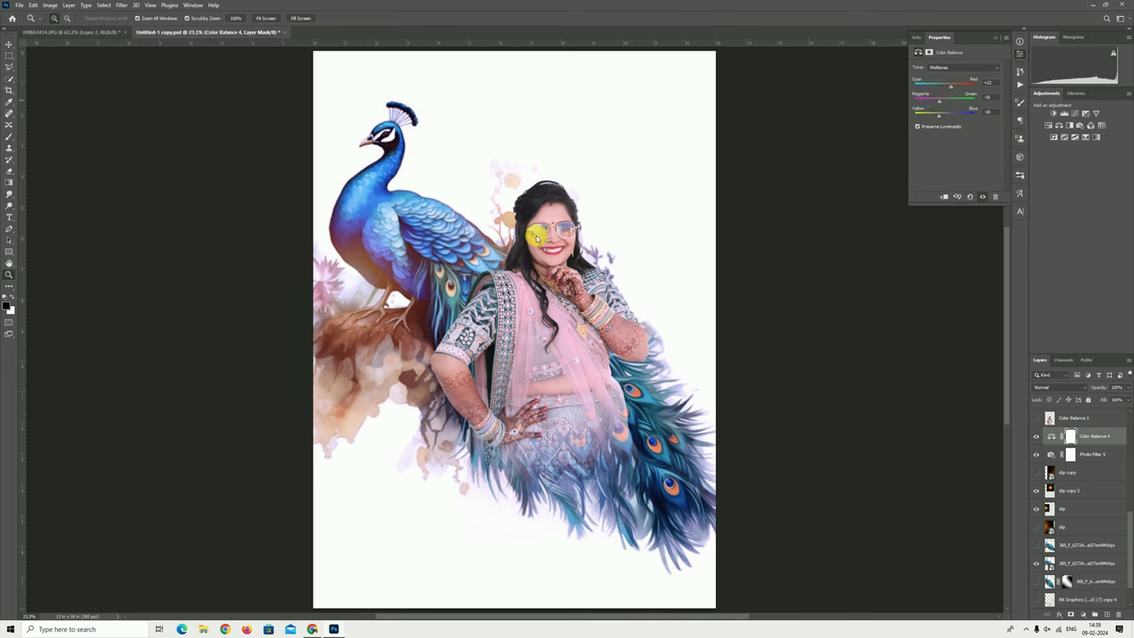
pyautogui.click(934, 68)
pyautogui.click(935, 89)
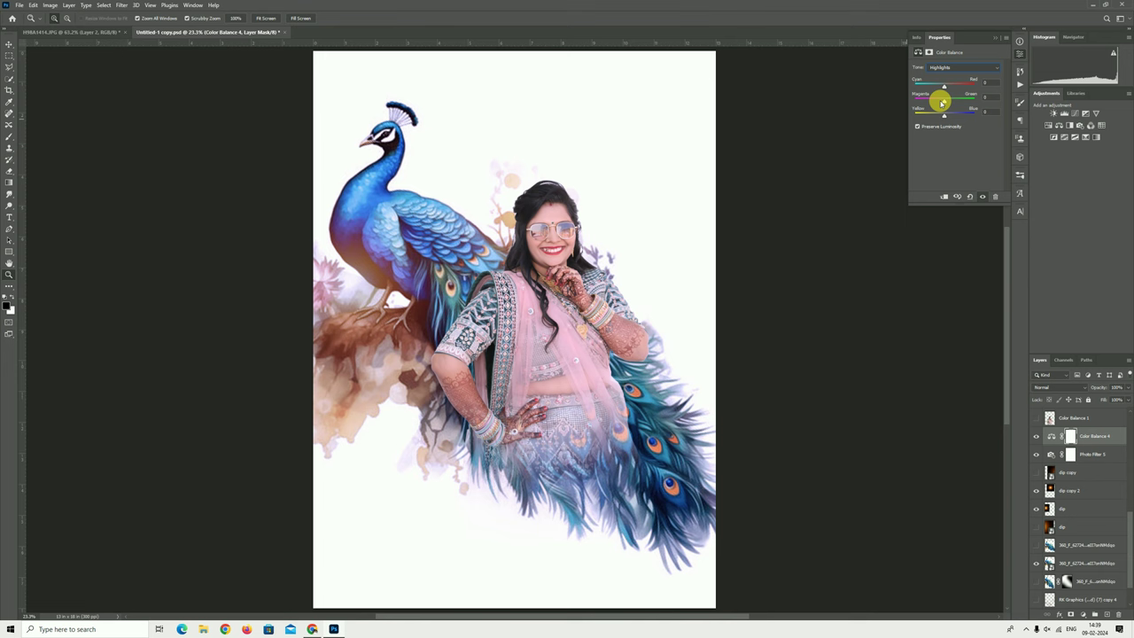
pyautogui.moveTo(940, 85); pyautogui.dragTo(960, 94)
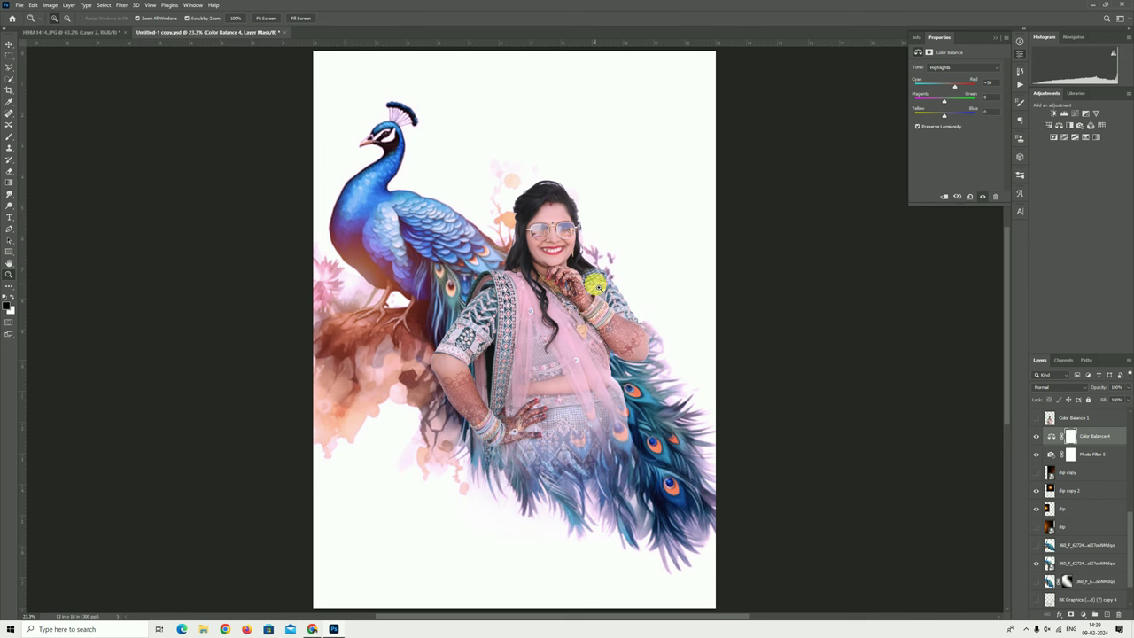
pyautogui.rightClick(532, 262)
pyautogui.click(569, 287)
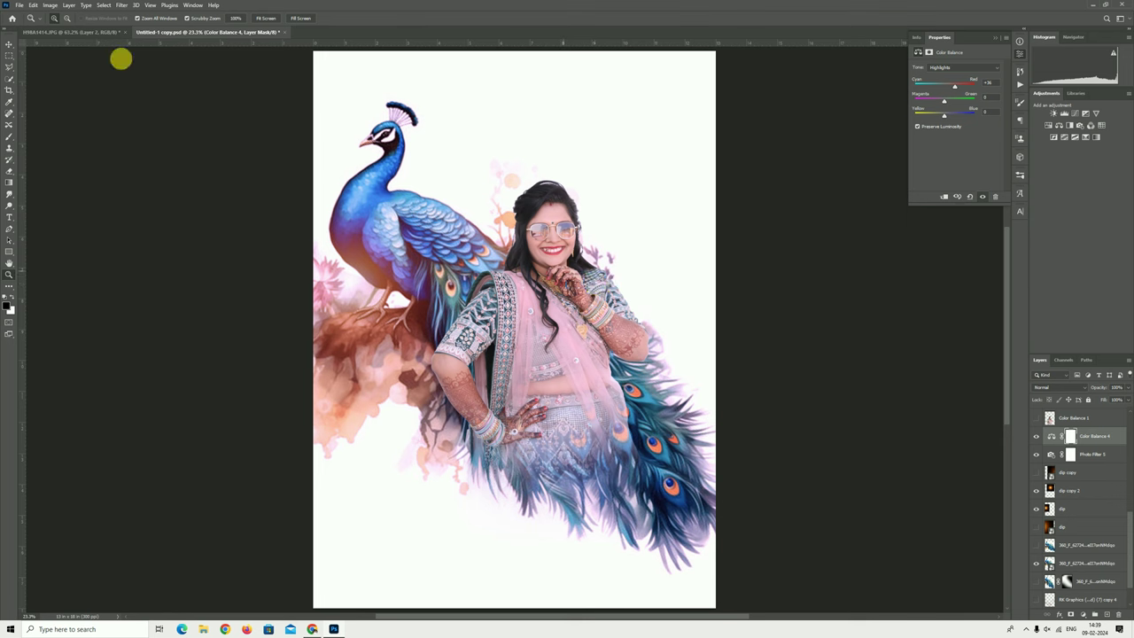
pyautogui.click(8, 43)
# - Merge Color Balance 1 into the woman's layer and move her slightly down-right
pyautogui.click(1057, 418)
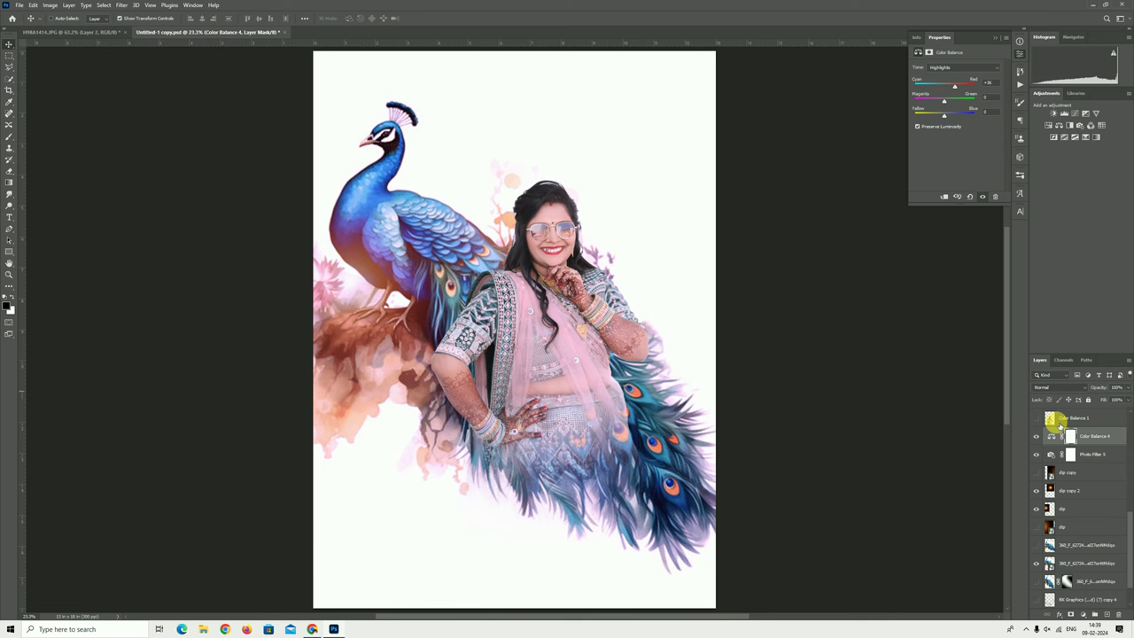
pyautogui.scroll(5, 1083, 532)
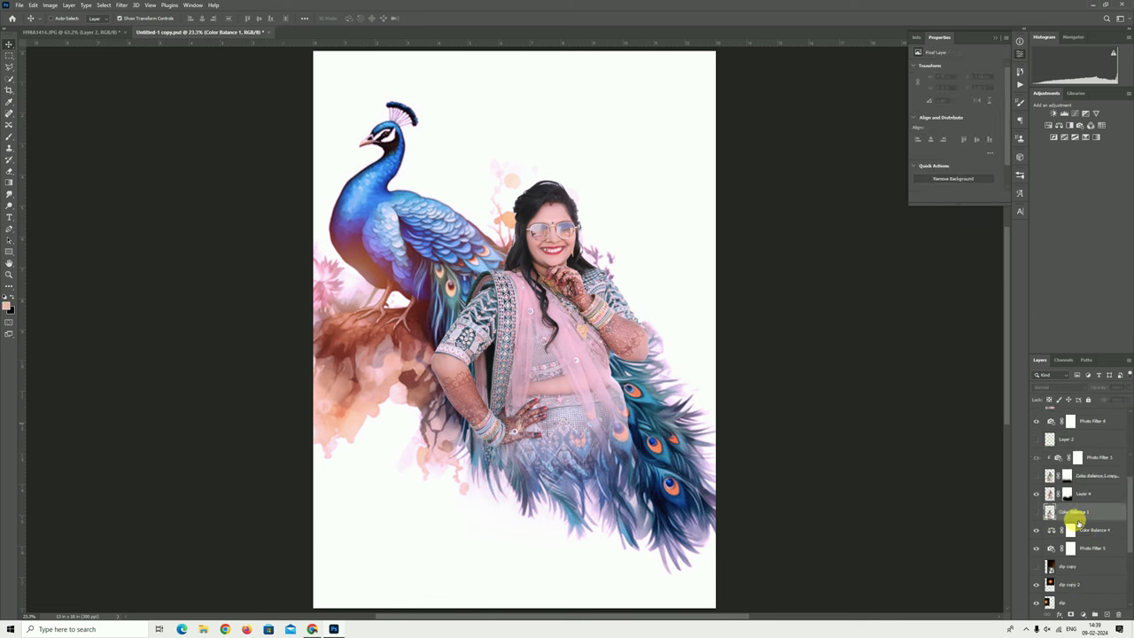
pyautogui.click(1051, 492)
pyautogui.click(1088, 507)
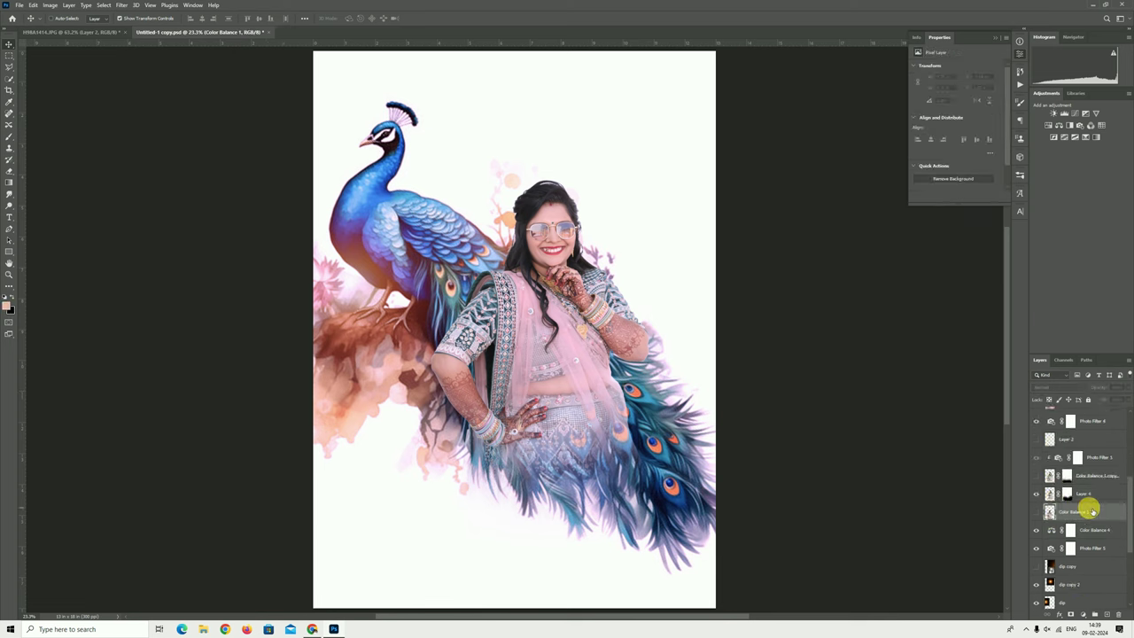
pyautogui.hotkey('ctrl', 'e')
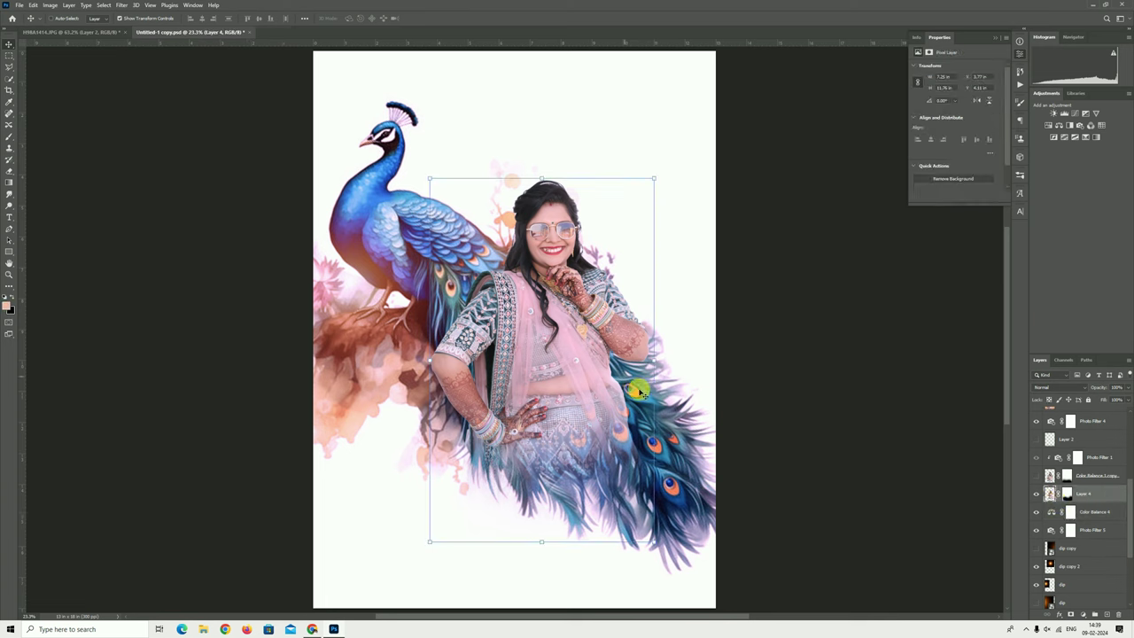
pyautogui.moveTo(553, 365)
pyautogui.mouseDown()
pyautogui.moveTo(573, 390)
pyautogui.moveTo(569, 380)
pyautogui.mouseUp()
# - Shift the Daksha title layer slightly left above the woman's head
pyautogui.click(1085, 423)
pyautogui.scroll(5, 1082, 461)
pyautogui.click(1059, 416)
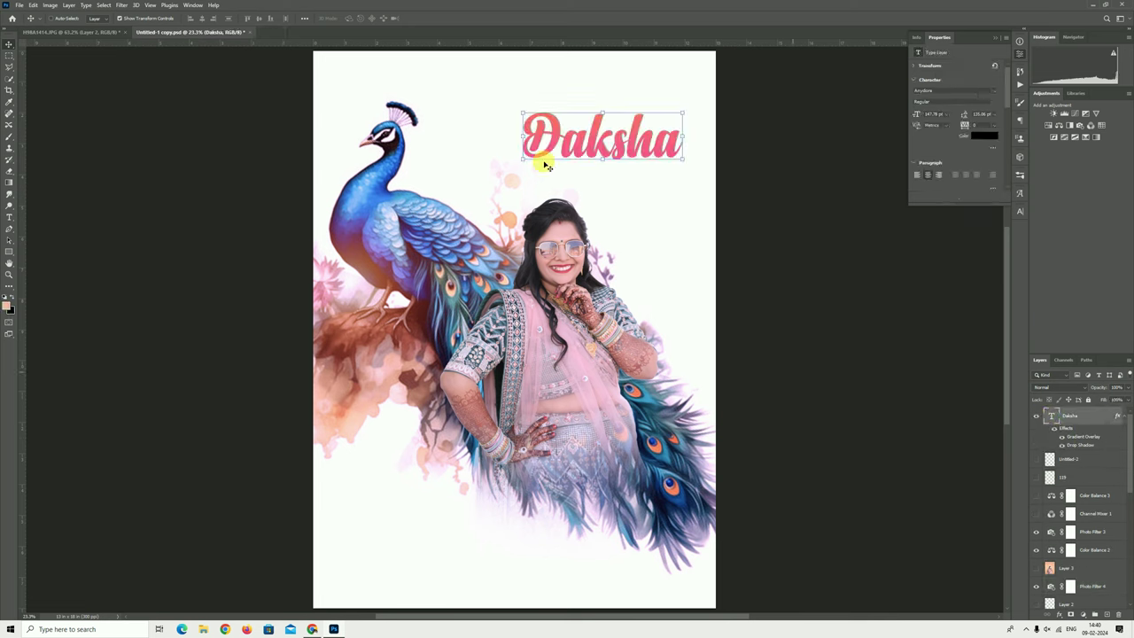
pyautogui.moveTo(609, 133)
pyautogui.mouseDown()
pyautogui.moveTo(439, 537)
pyautogui.moveTo(604, 129)
pyautogui.mouseUp()
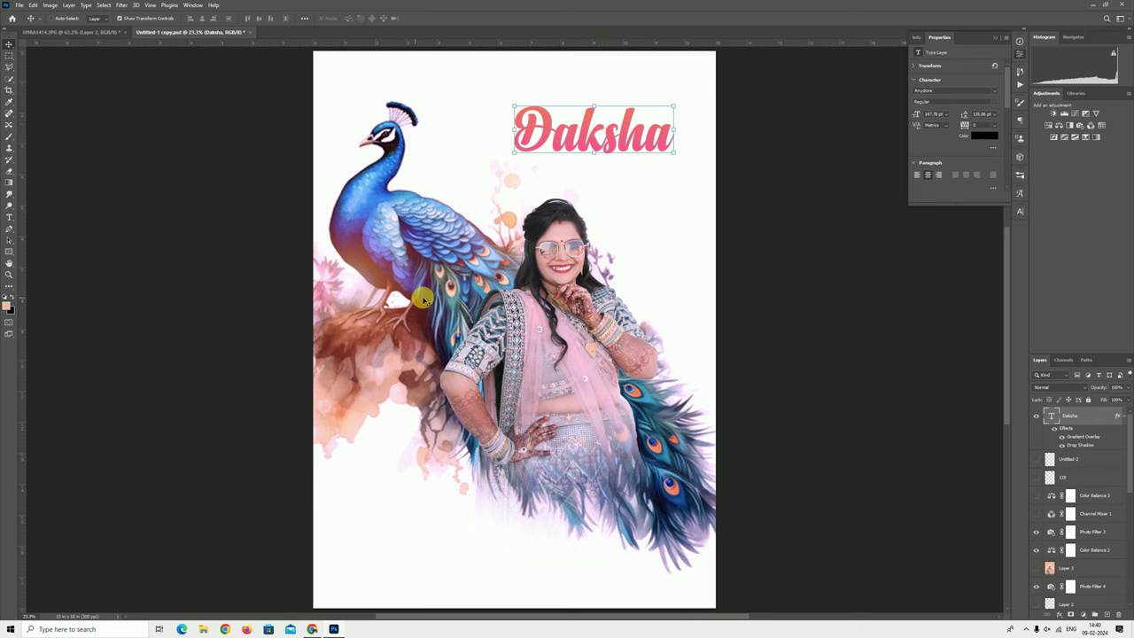
# - Go to Pngtree's Lifelike Peacock Tail results, dismiss the offer popup, and open the Colorful Peacock PNG
pyautogui.click(312, 629)
pyautogui.scroll(1, 522, 265)
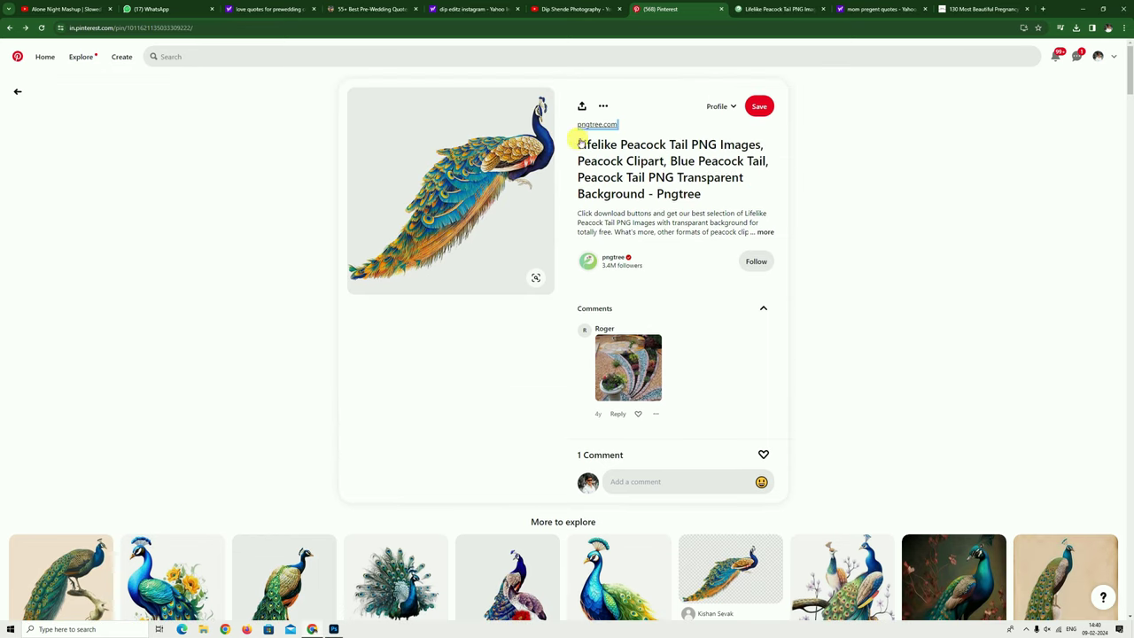
pyautogui.click(770, 10)
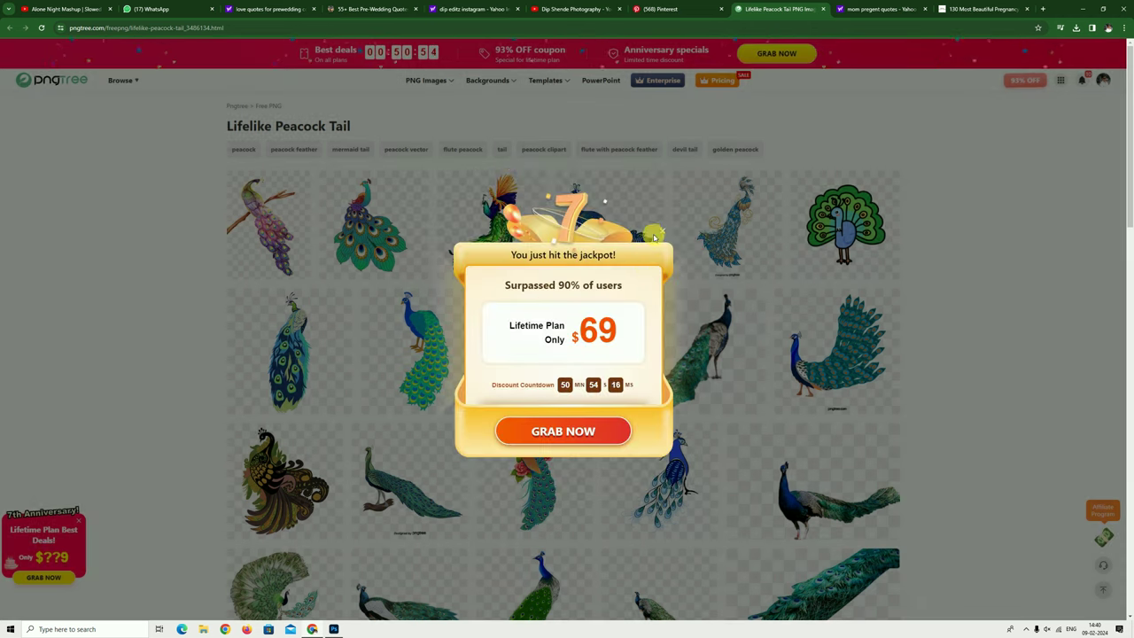
pyautogui.click(664, 233)
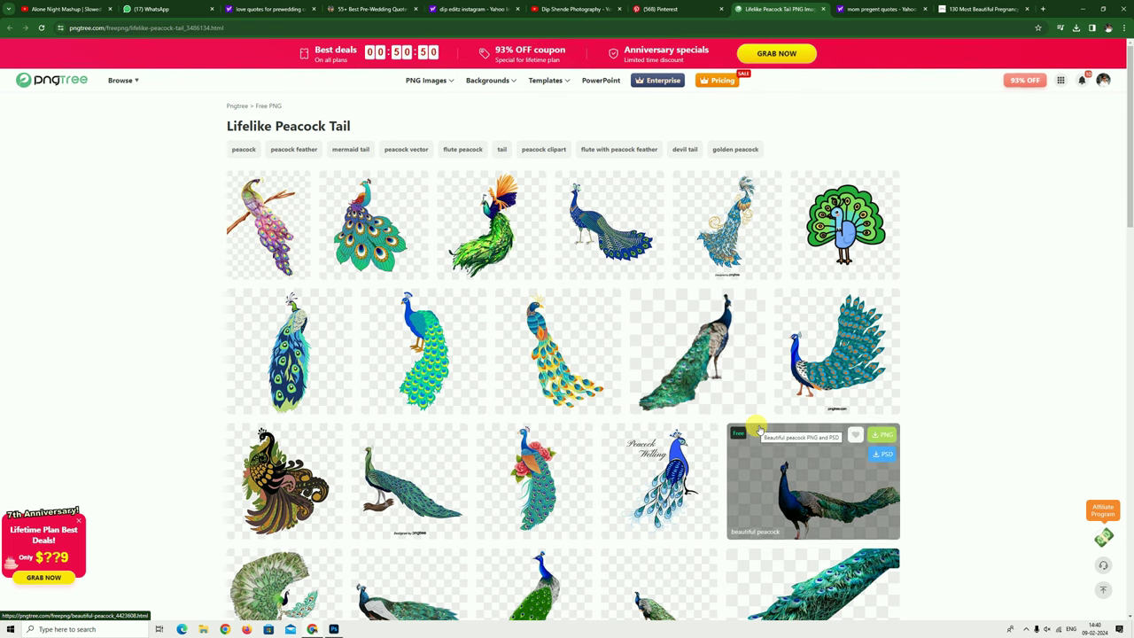
pyautogui.scroll(-2, 757, 430)
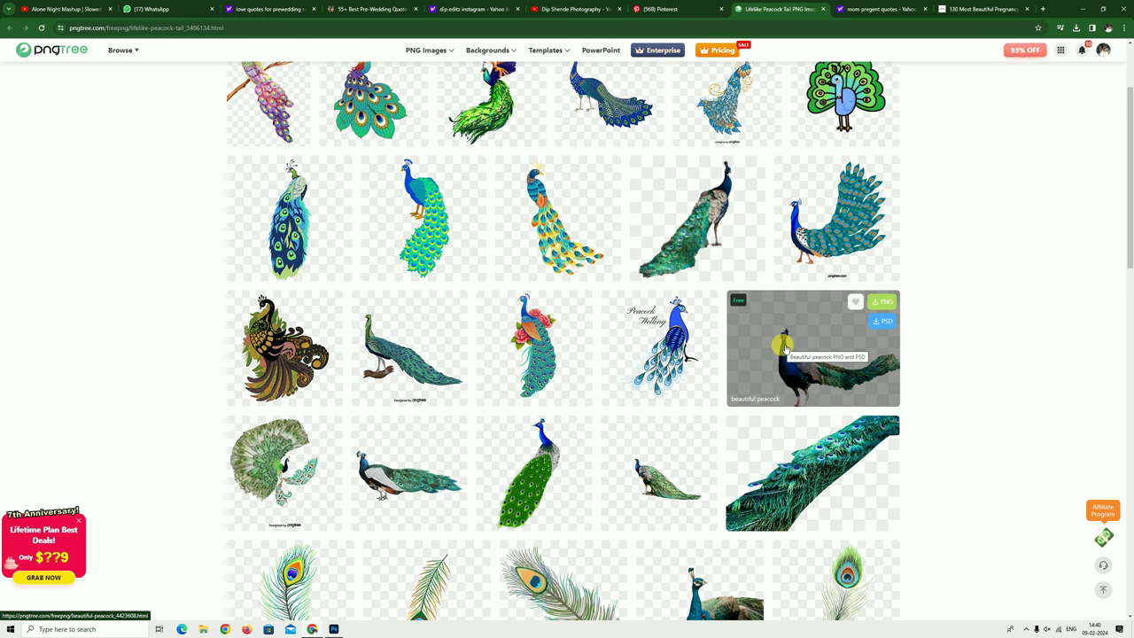
pyautogui.scroll(2, 784, 348)
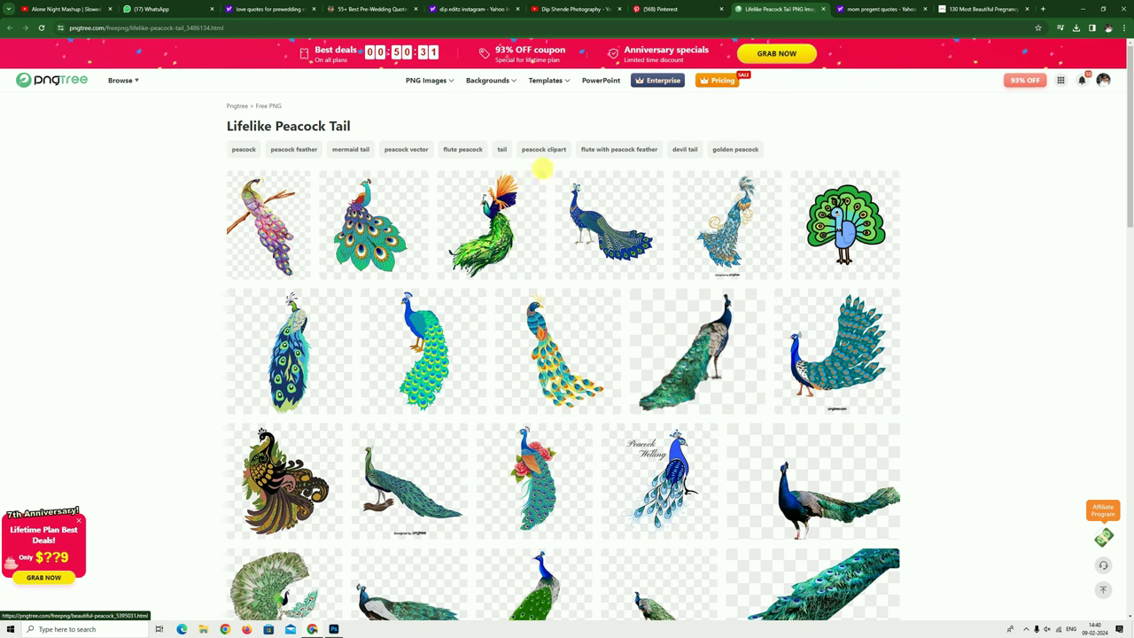
pyautogui.click(385, 228)
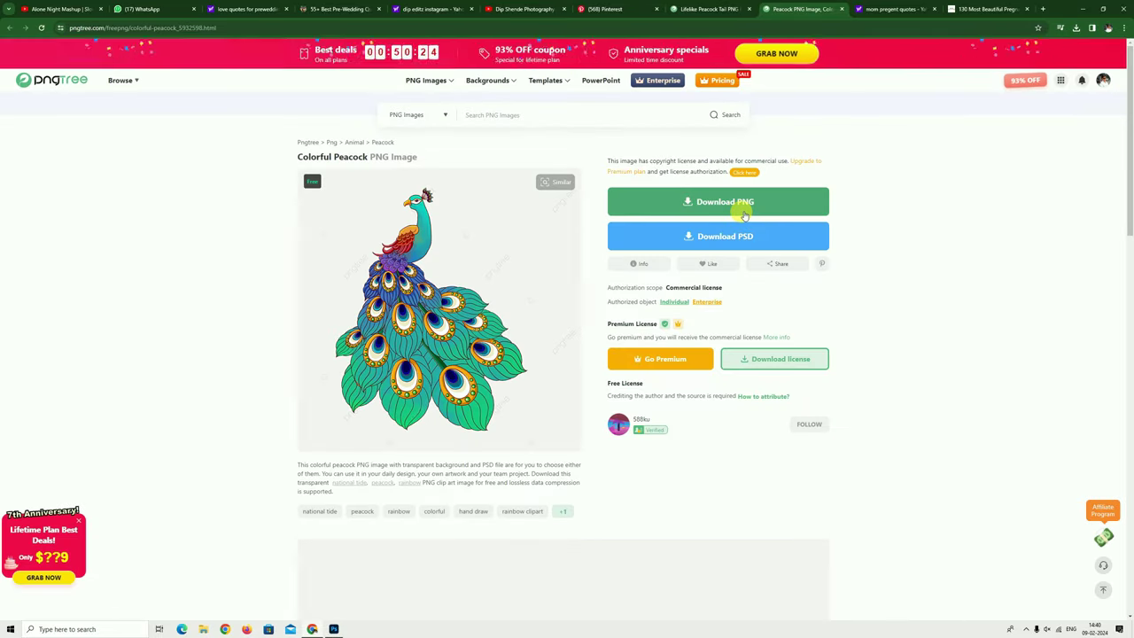
# - Download the Colorful Peacock as PNG using the free Relax Download option
pyautogui.click(744, 212)
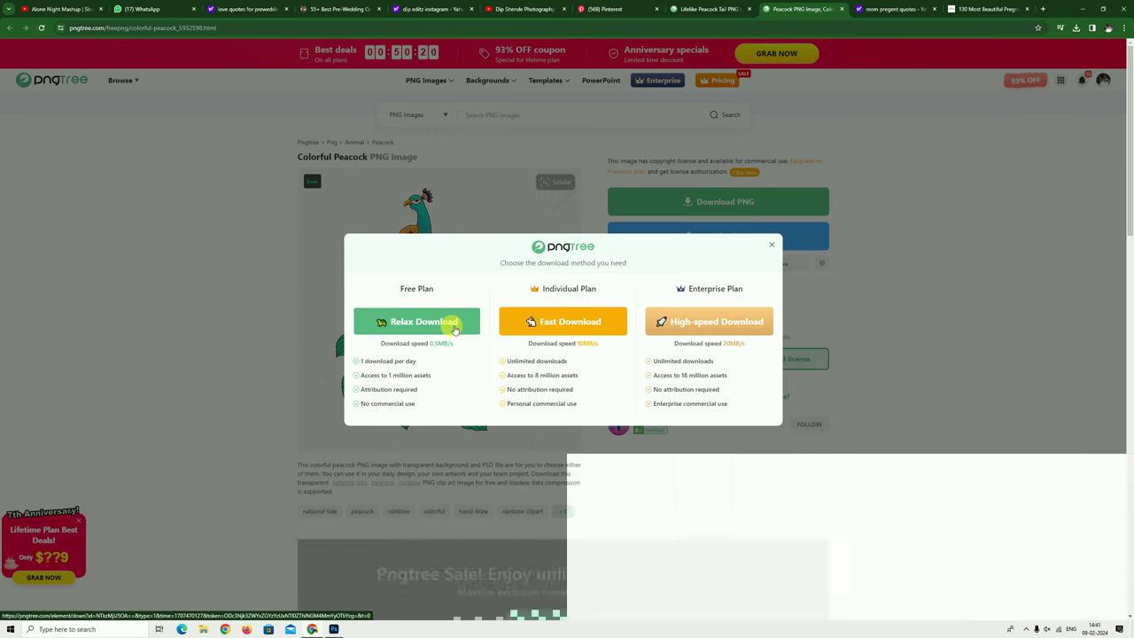
pyautogui.click(451, 326)
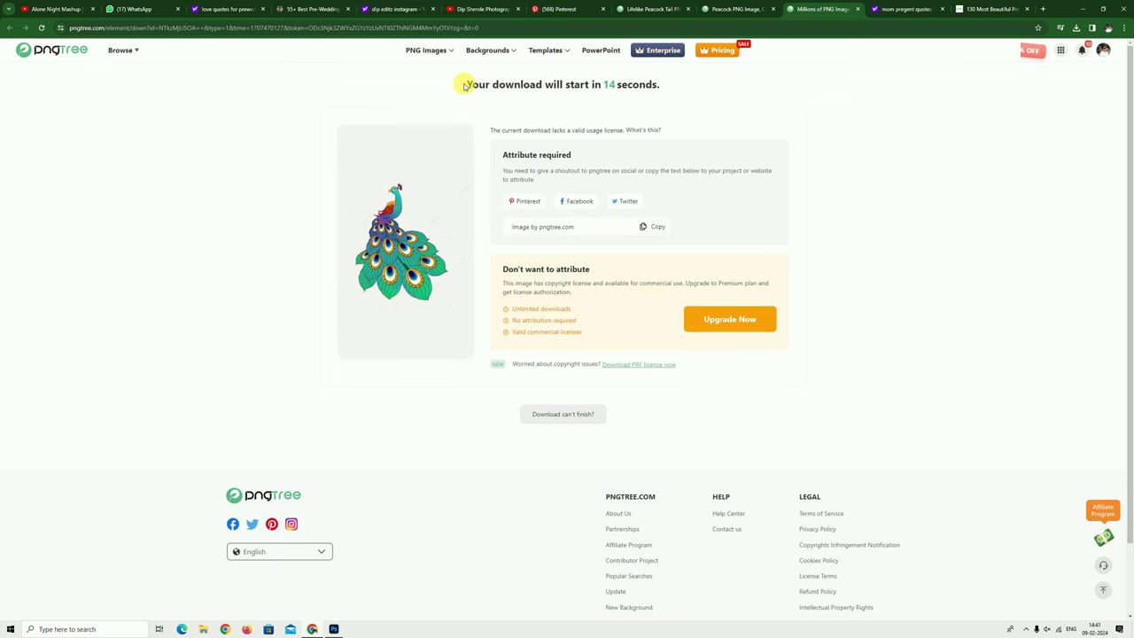
pyautogui.moveTo(467, 84); pyautogui.dragTo(663, 85)
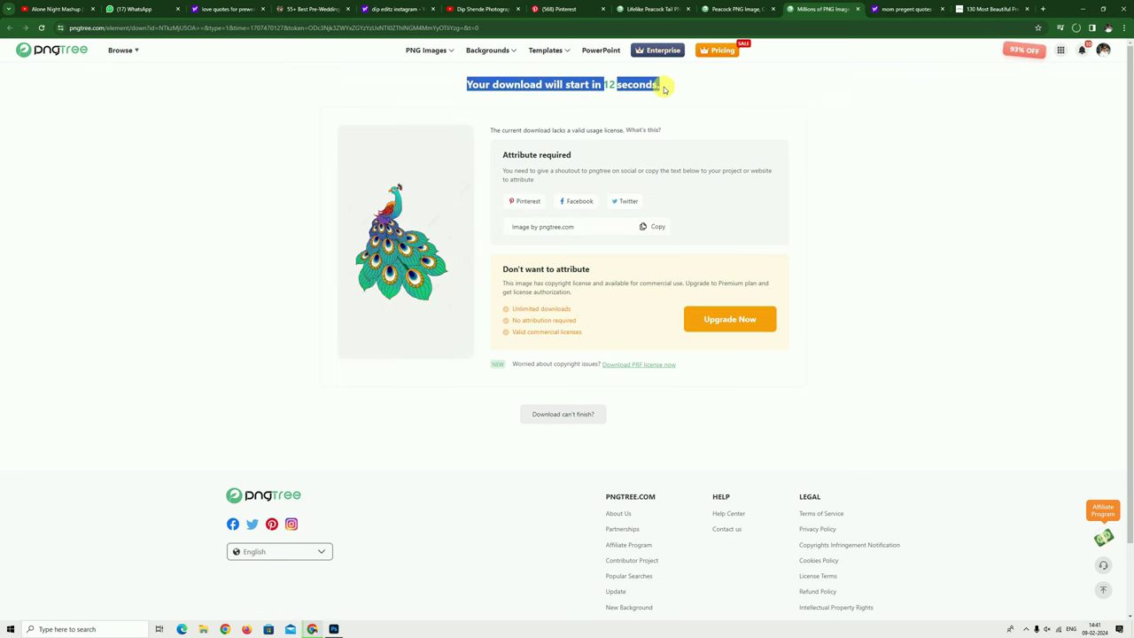
pyautogui.click(685, 92)
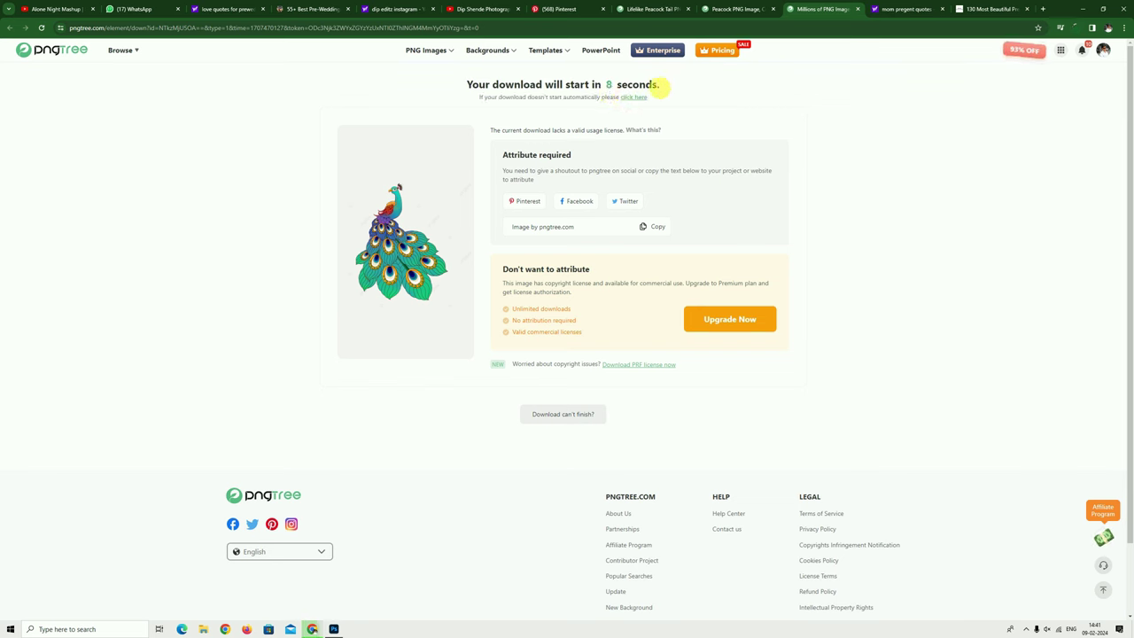
# - Preview the downloaded peacock image from Chrome's downloads, then close Photos
pyautogui.click(1080, 28)
pyautogui.click(1012, 52)
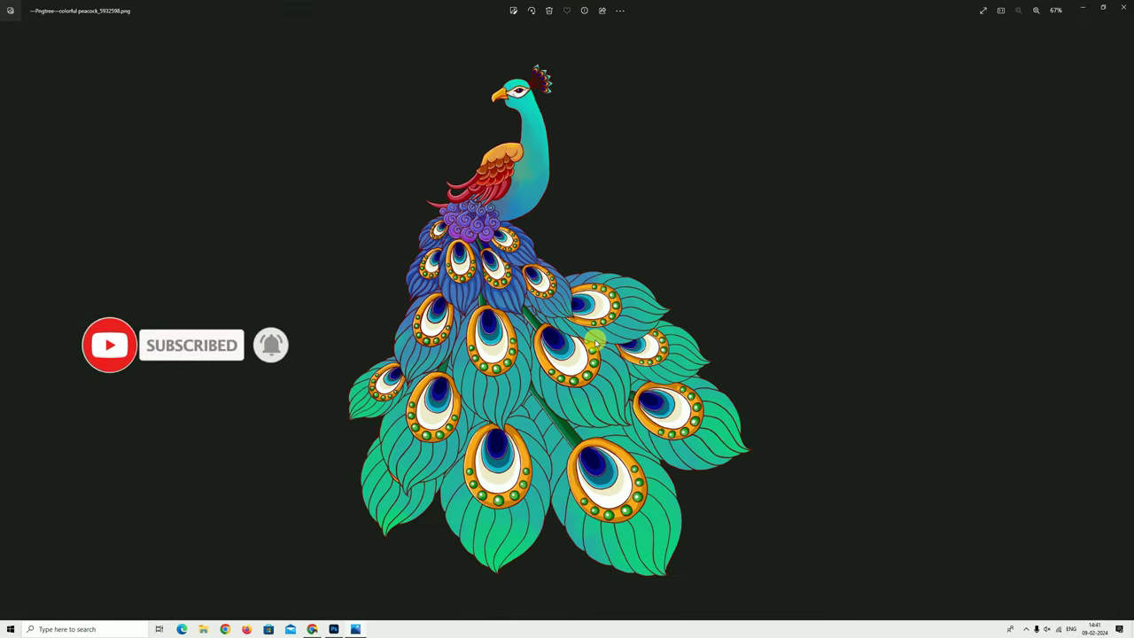
pyautogui.click(1119, 9)
pyautogui.scroll(-1, 558, 376)
pyautogui.scroll(1, 266, 142)
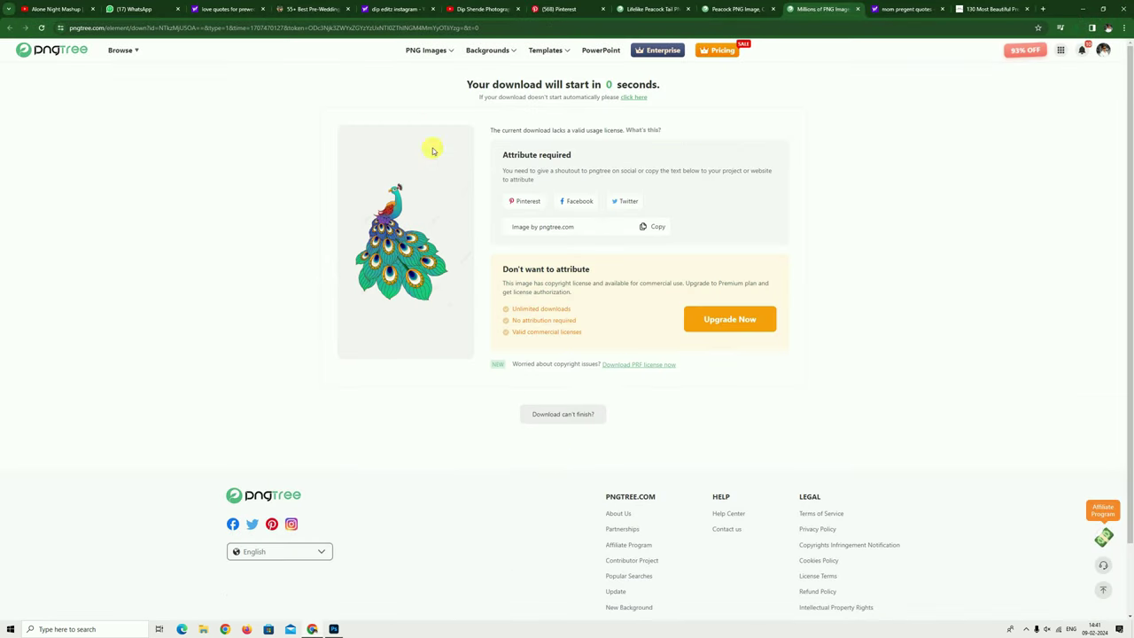
# - Open Pinterest's home feed in a new tab and open the blue peacock pin
pyautogui.click(1042, 9)
pyautogui.click(592, 329)
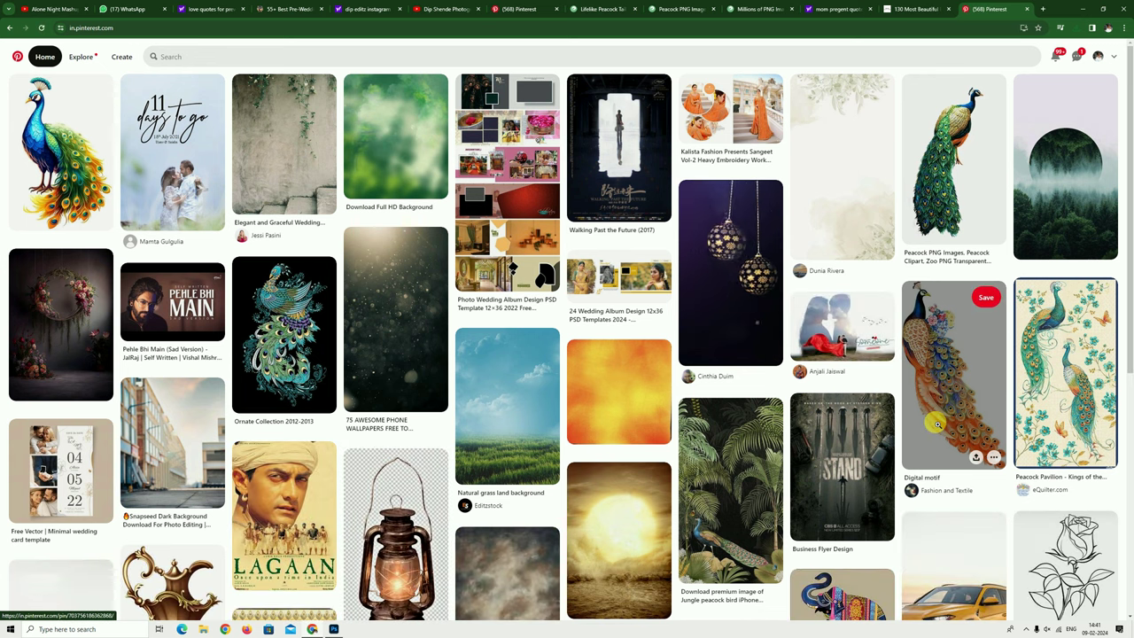
pyautogui.moveTo(60, 151)
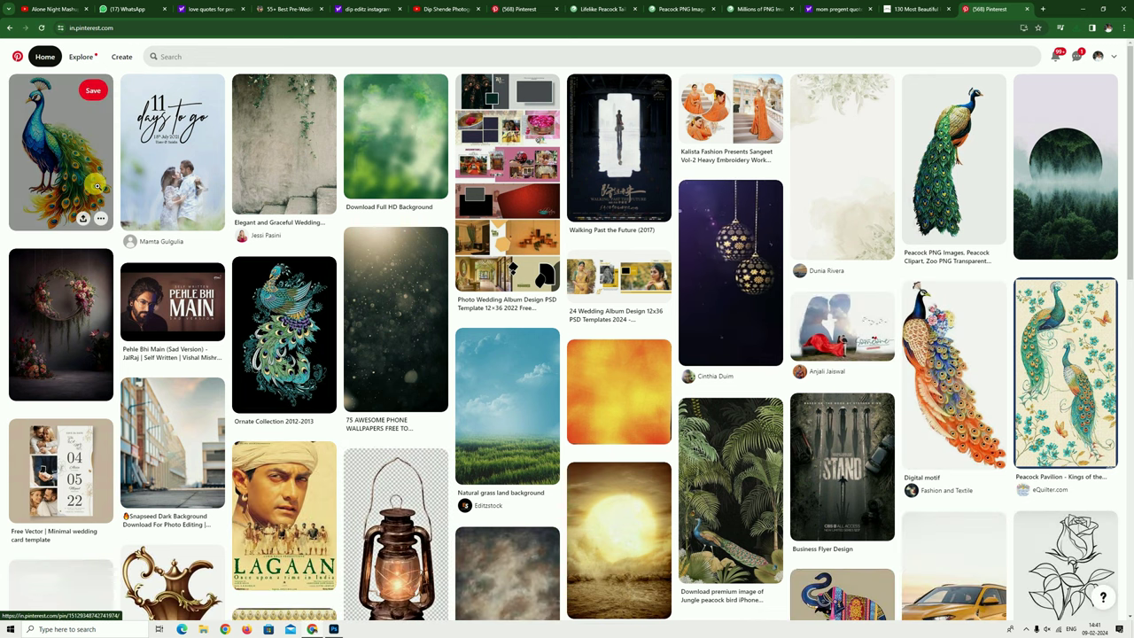
pyautogui.click(95, 187)
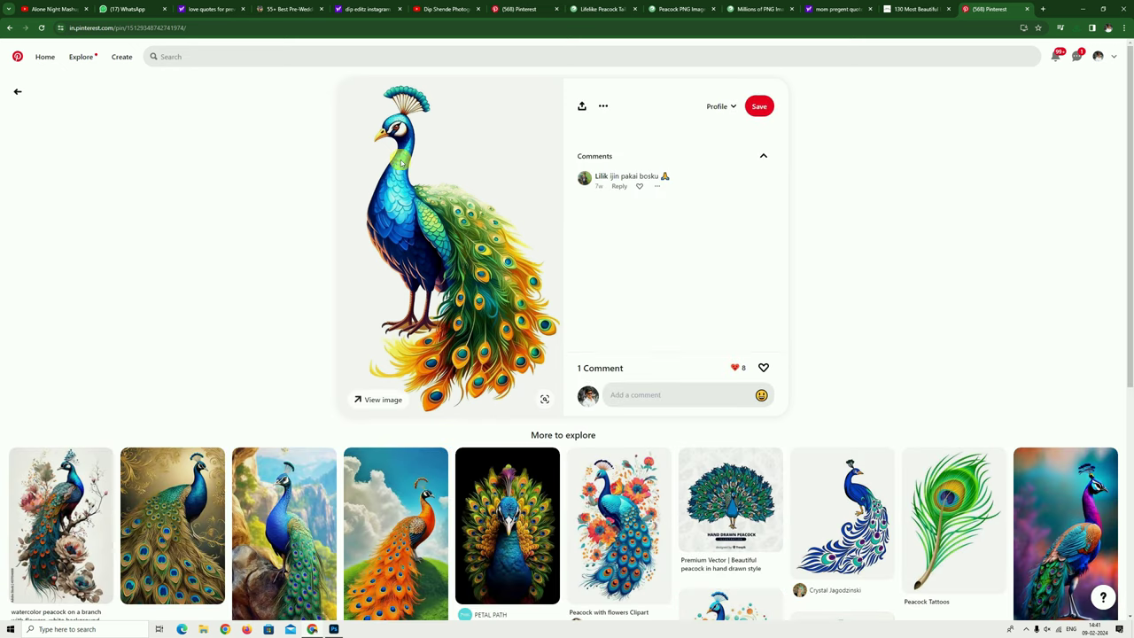
# - Rerun the recent 'pecock clipart' search and open the Etsy six watercolor peacock clipart pin
pyautogui.click(507, 60)
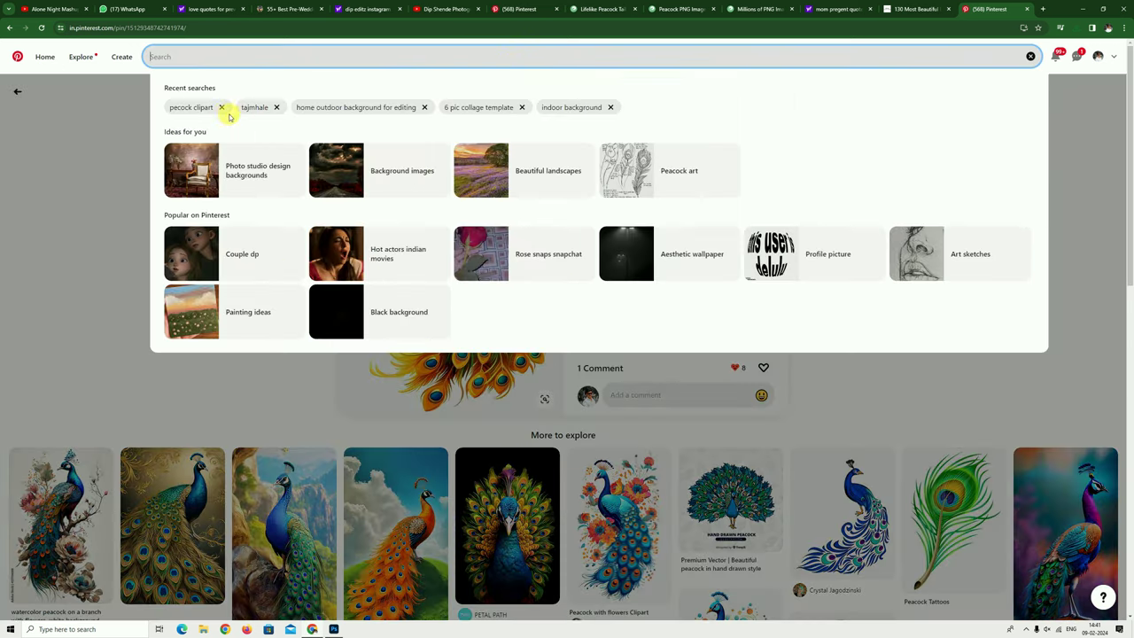
pyautogui.click(194, 107)
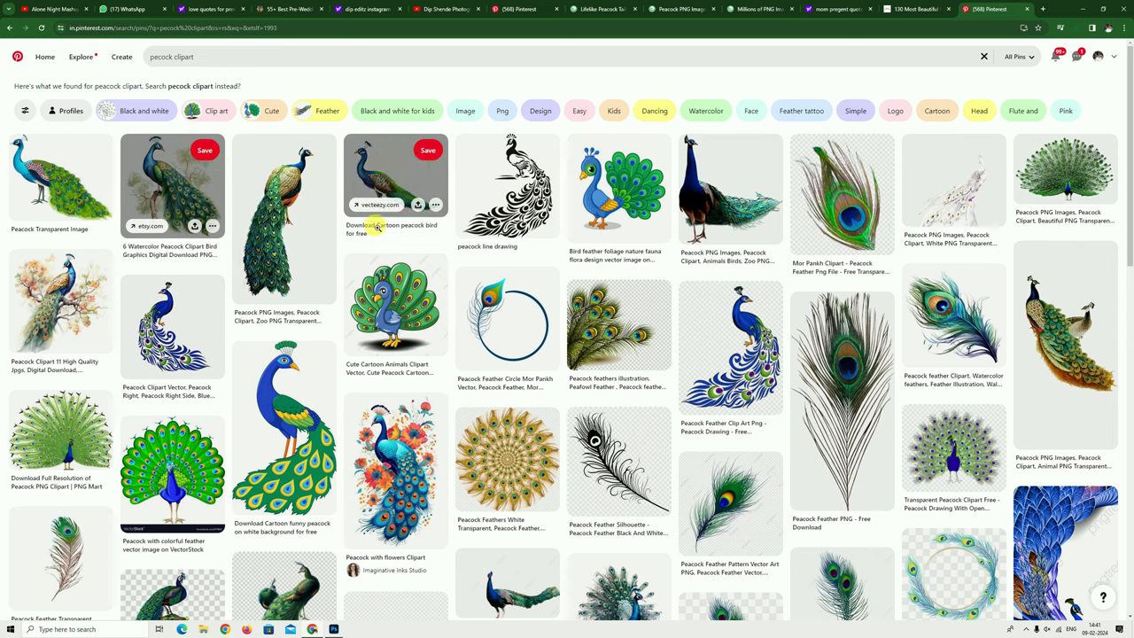
pyautogui.scroll(-1, 509, 354)
pyautogui.scroll(-2, 512, 357)
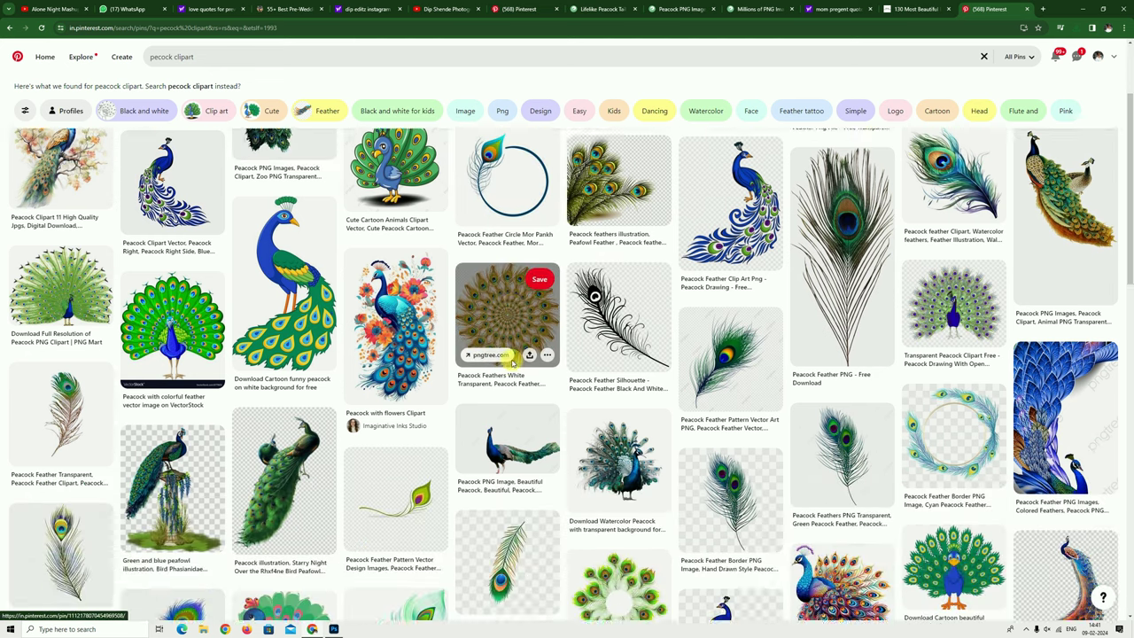
pyautogui.scroll(-1, 512, 357)
pyautogui.scroll(-2, 511, 356)
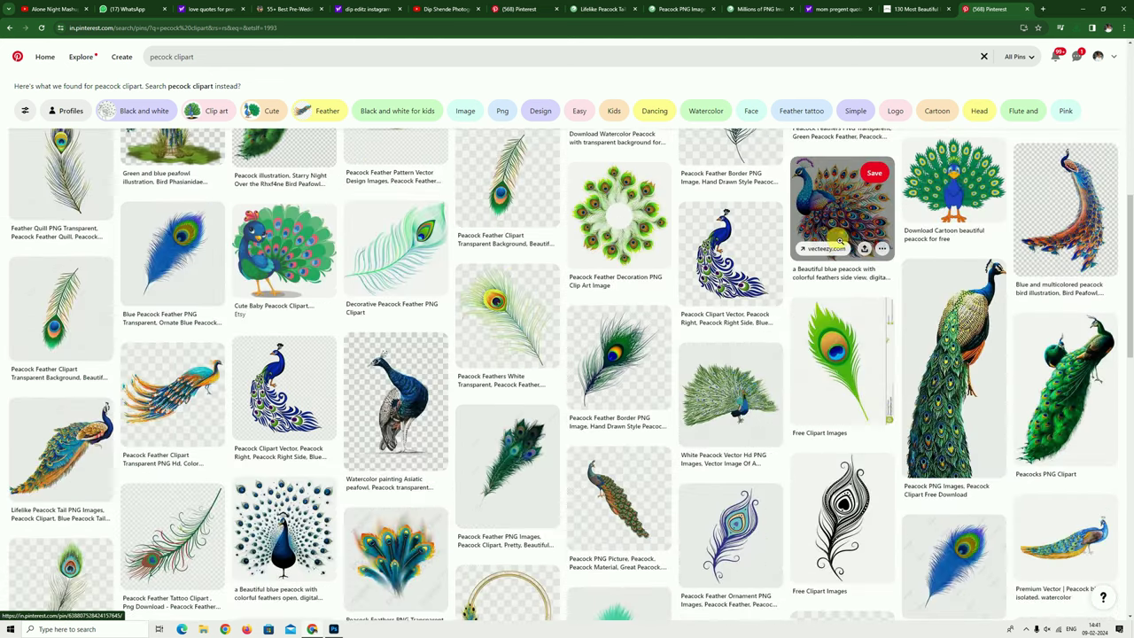
pyautogui.scroll(-3, 742, 372)
pyautogui.scroll(-3, 742, 372)
pyautogui.scroll(1, 730, 602)
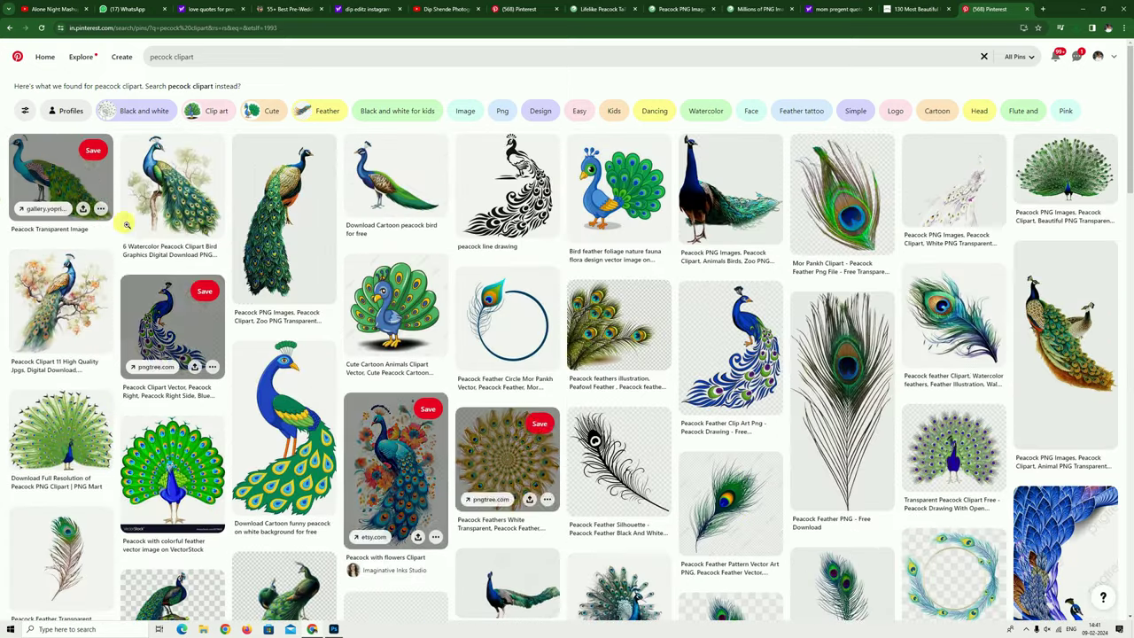
pyautogui.click(172, 186)
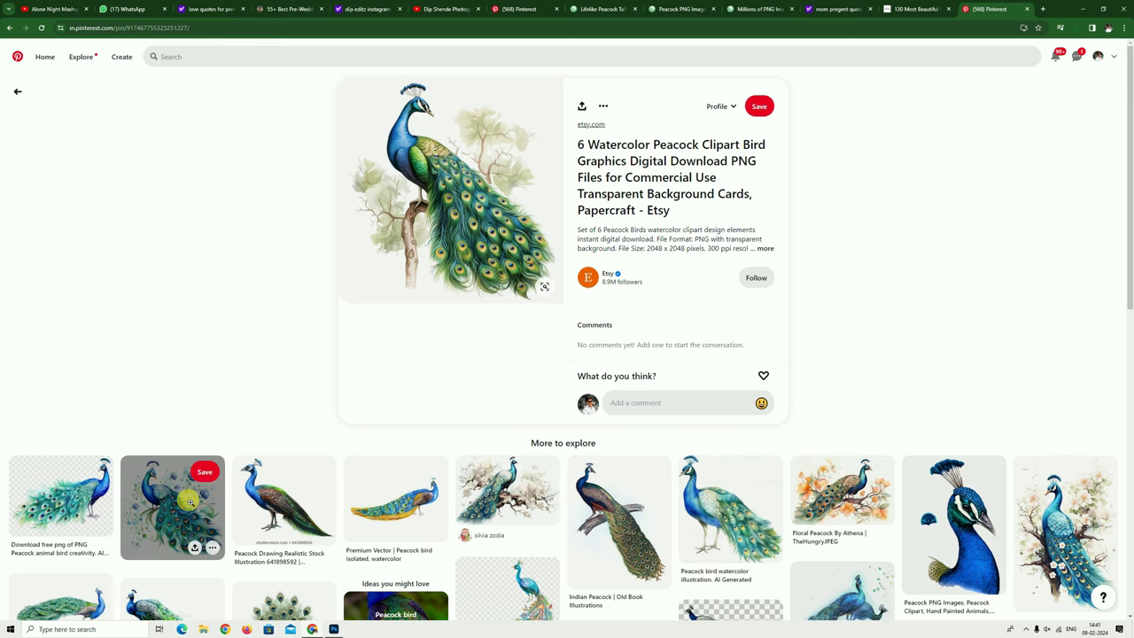
# - Save the floral watercolor peacock pin image to Downloads
pyautogui.click(187, 499)
pyautogui.rightClick(472, 154)
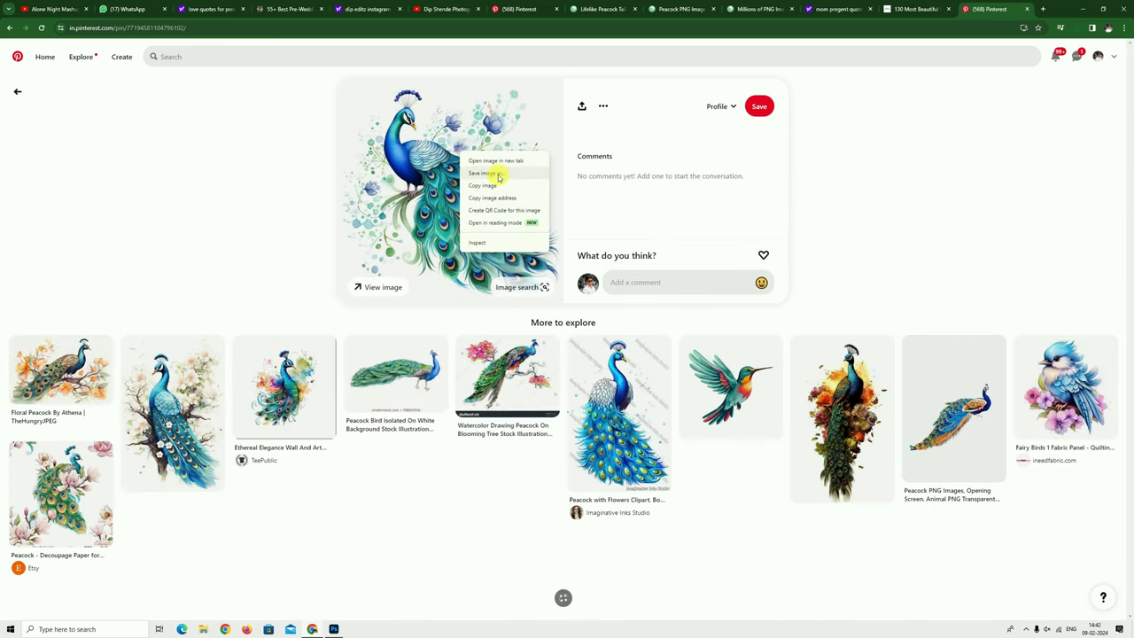
pyautogui.click(499, 177)
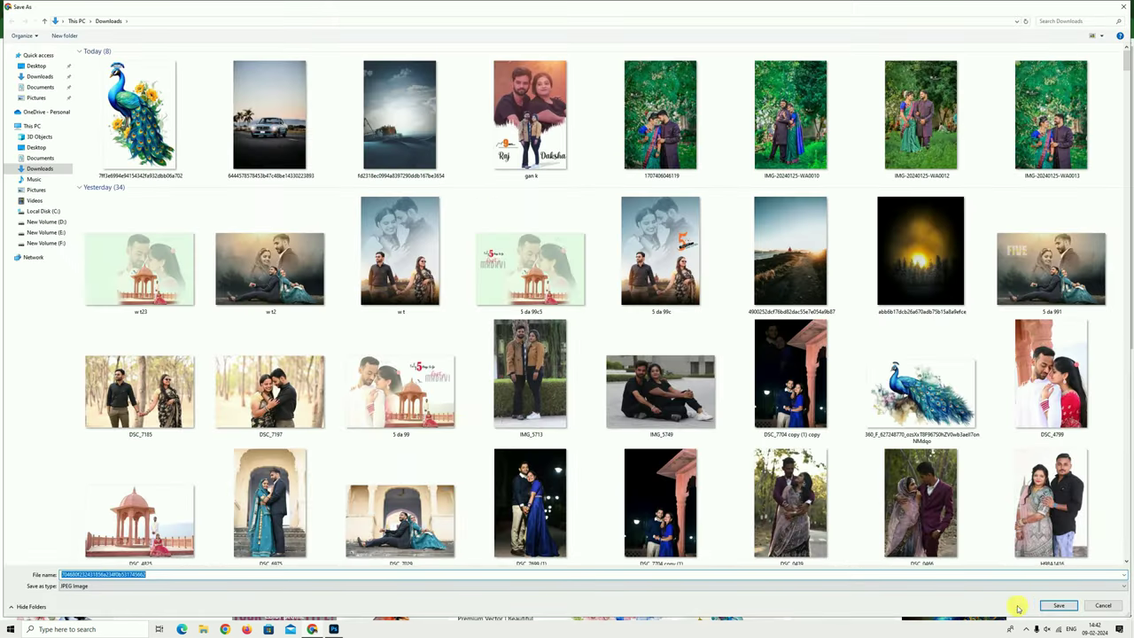
pyautogui.click(1057, 606)
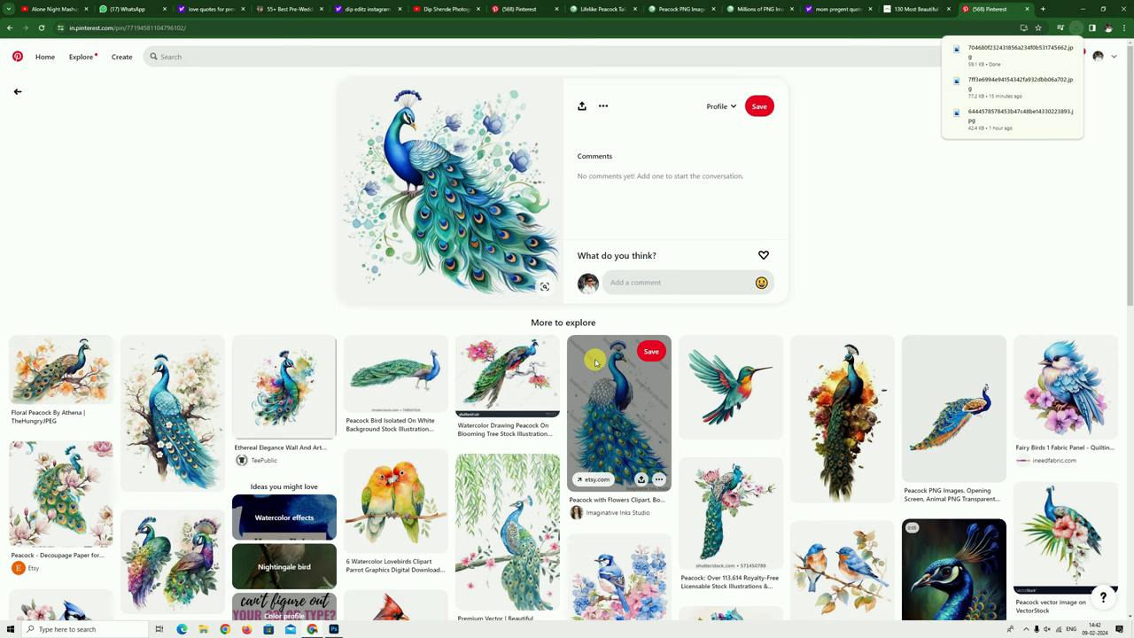
# - Browse other peacock pins and save another peacock image to Downloads
pyautogui.scroll(-1, 595, 362)
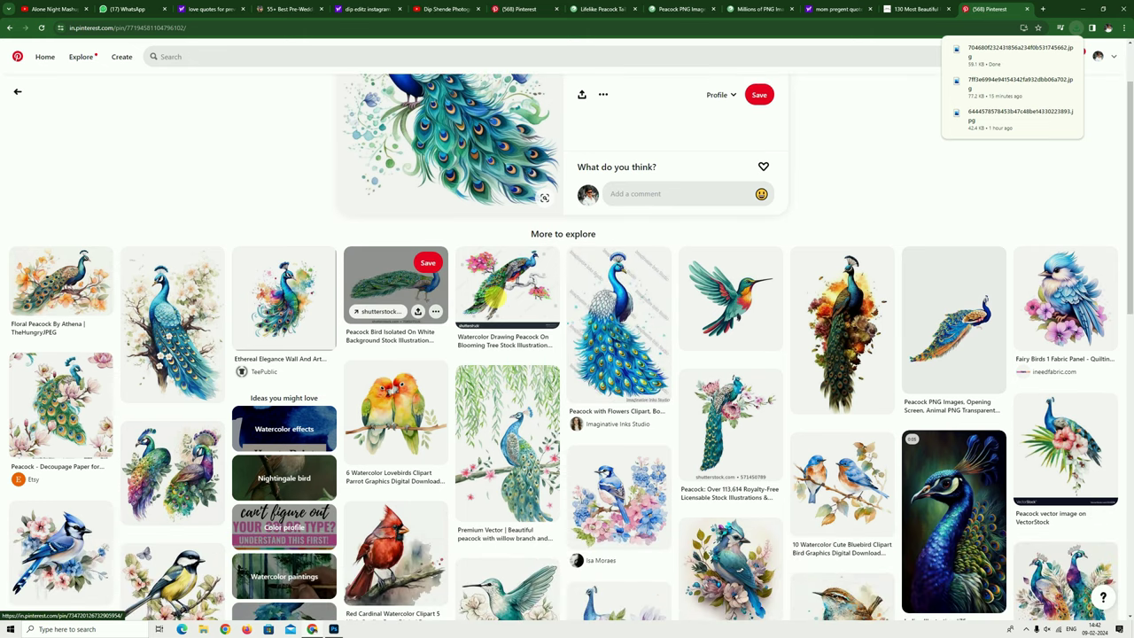
pyautogui.click(196, 335)
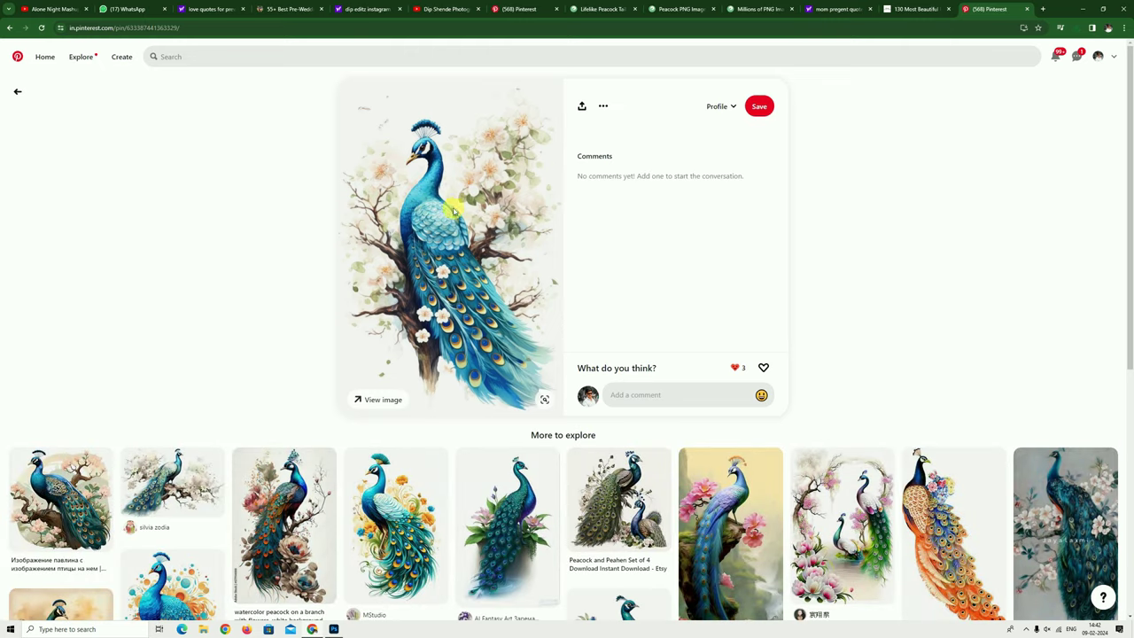
pyautogui.scroll(-1, 416, 354)
pyautogui.click(387, 446)
pyautogui.rightClick(441, 173)
pyautogui.click(465, 200)
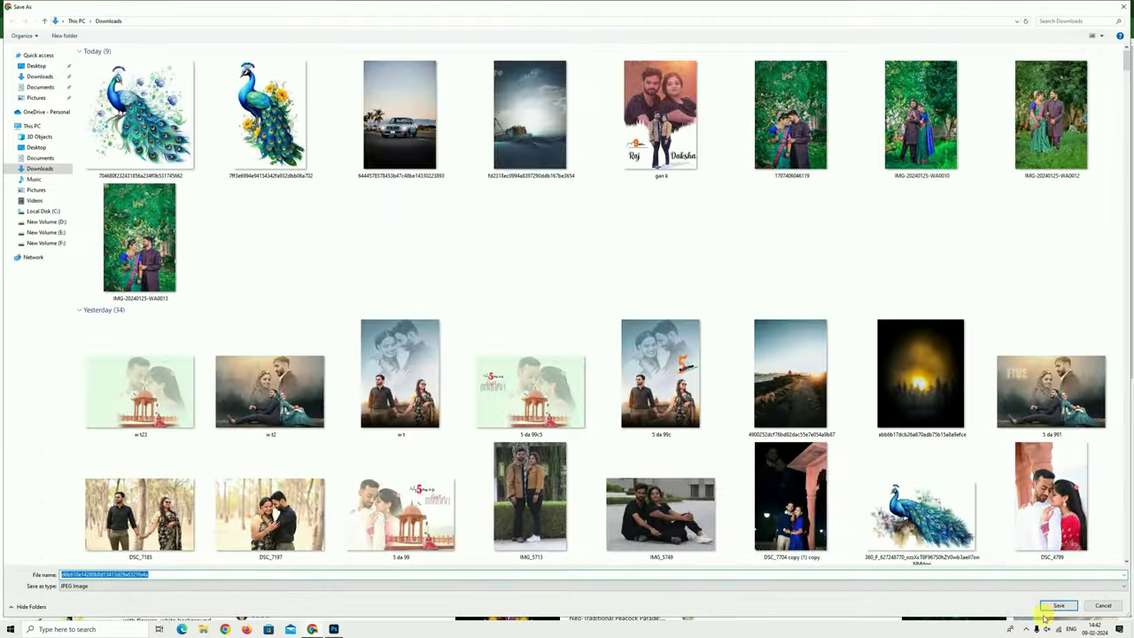
pyautogui.click(1056, 606)
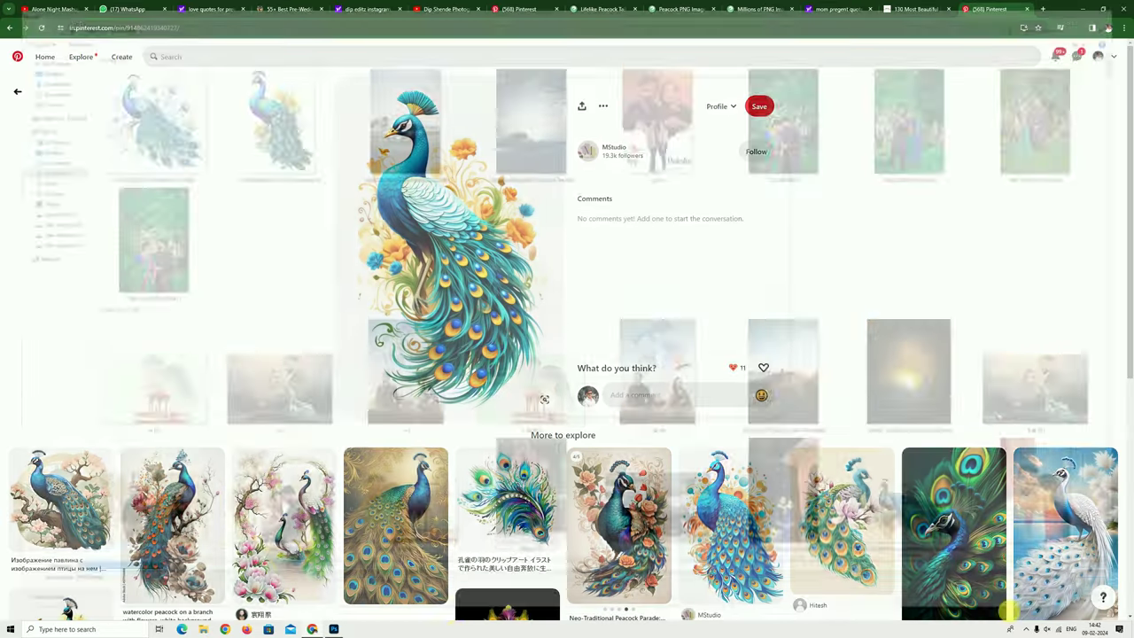
# - Back in the Daksha poster, hide the old peacock artwork layer
pyautogui.click(332, 629)
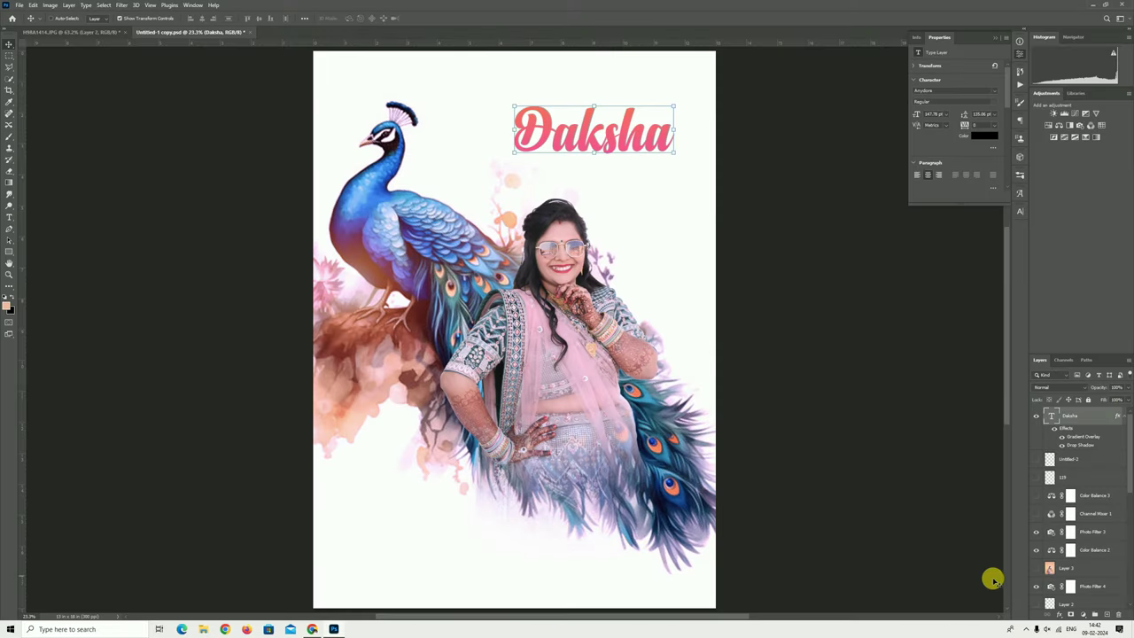
pyautogui.scroll(-3, 1047, 560)
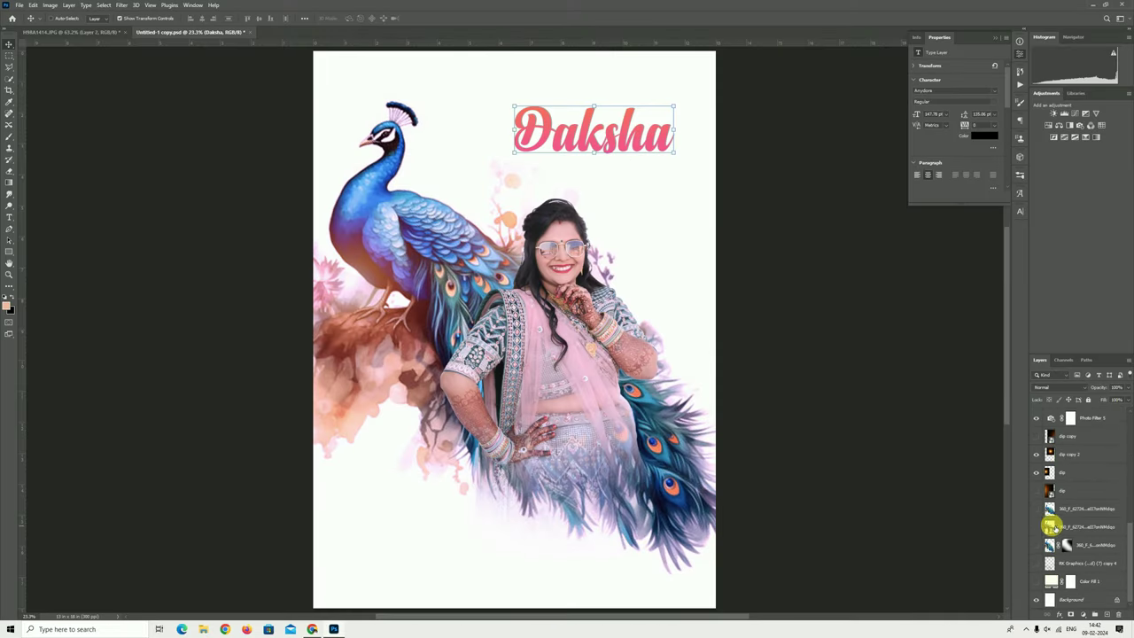
pyautogui.click(1088, 528)
pyautogui.click(1099, 529)
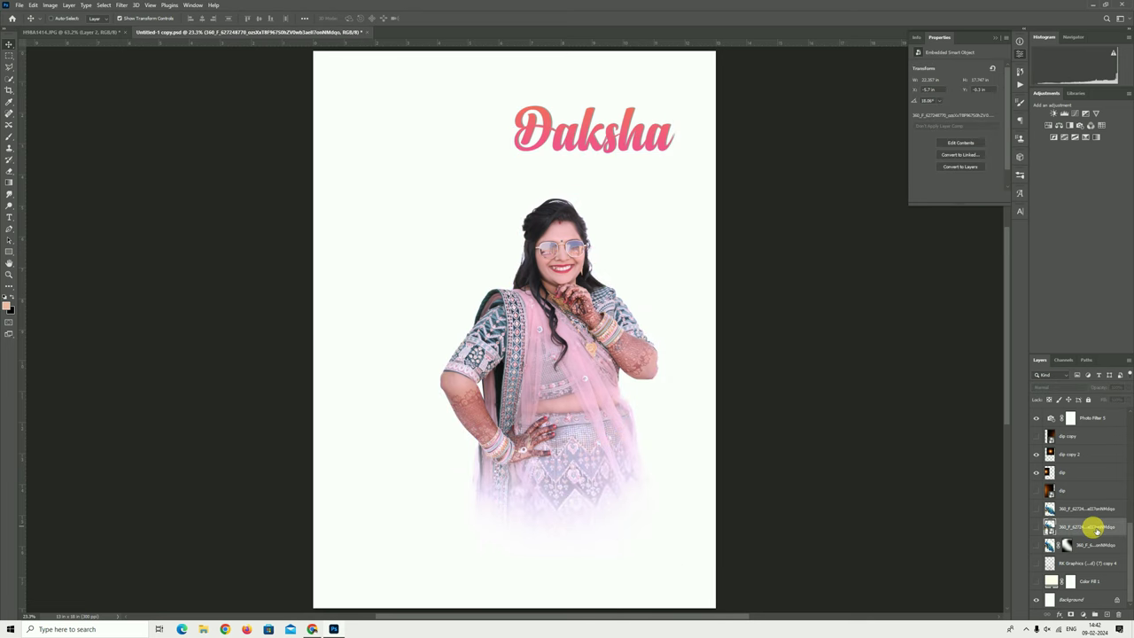
# - Place Embedded the new watercolor peacock image from Downloads beside the woman
pyautogui.click(17, 5)
pyautogui.click(51, 180)
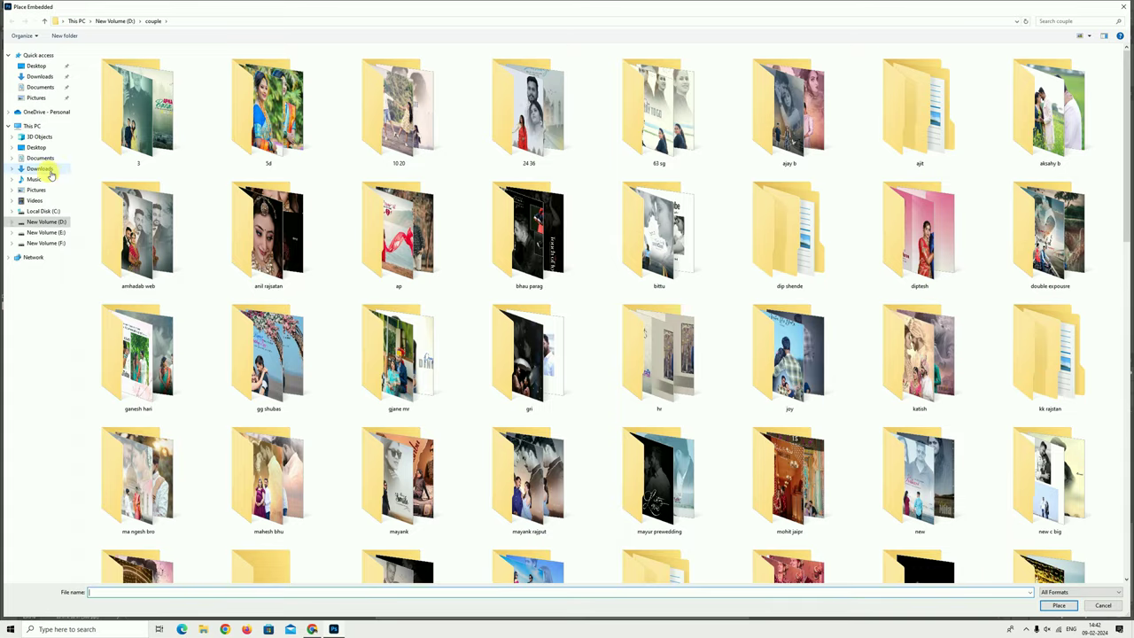
pyautogui.click(50, 175)
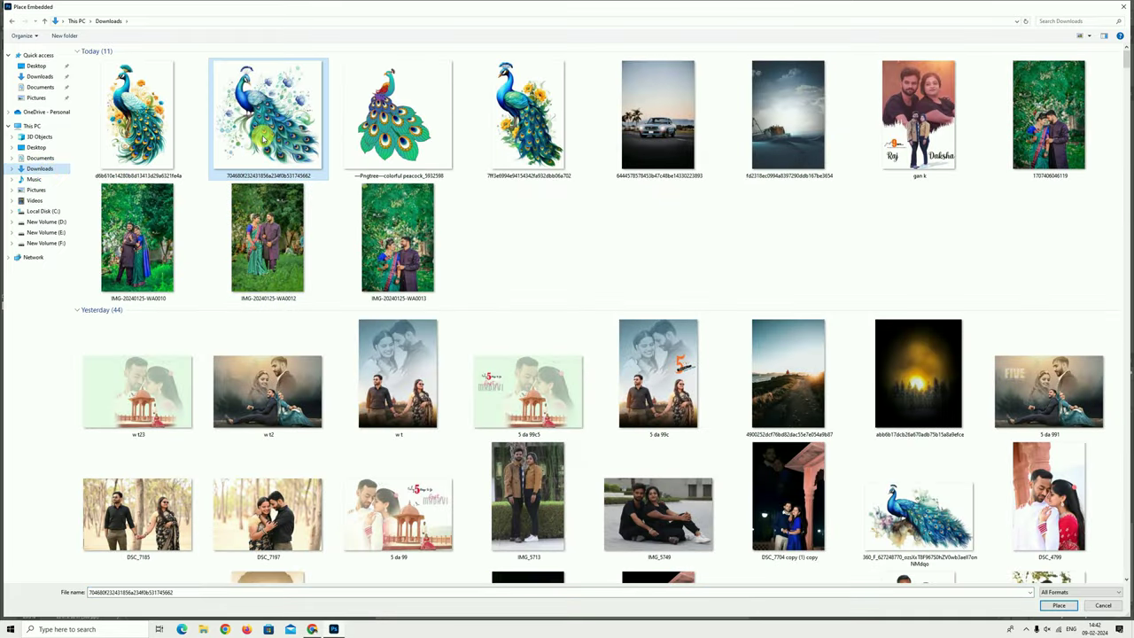
pyautogui.doubleClick(265, 151)
pyautogui.moveTo(550, 296); pyautogui.dragTo(534, 287)
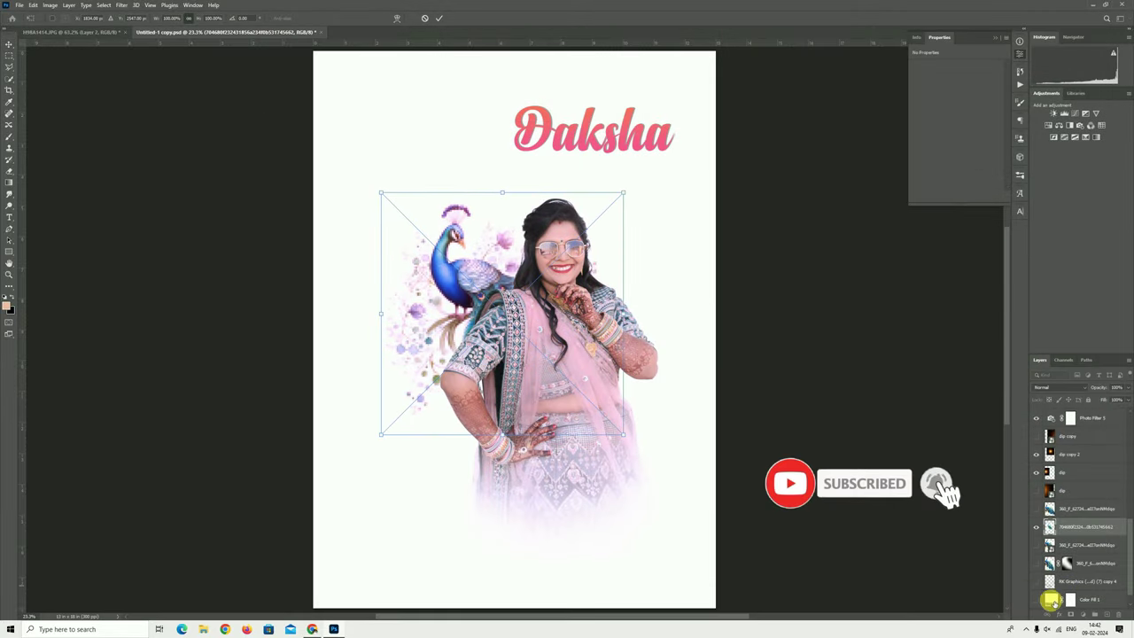
pyautogui.scroll(-1, 1047, 599)
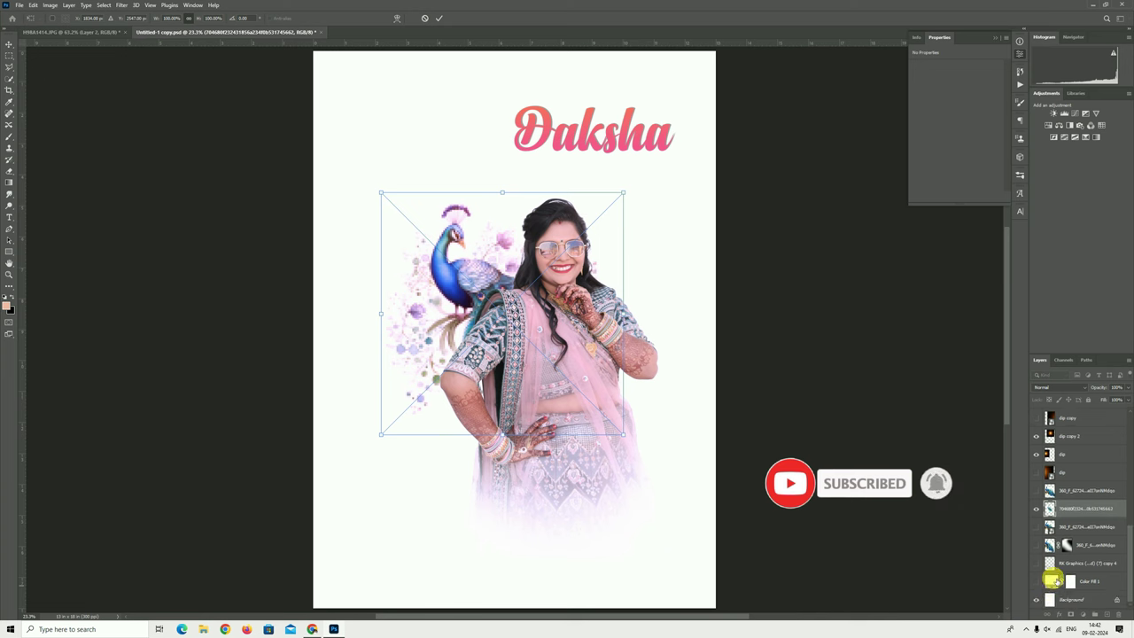
pyautogui.scroll(1, 1053, 581)
pyautogui.click(1054, 581)
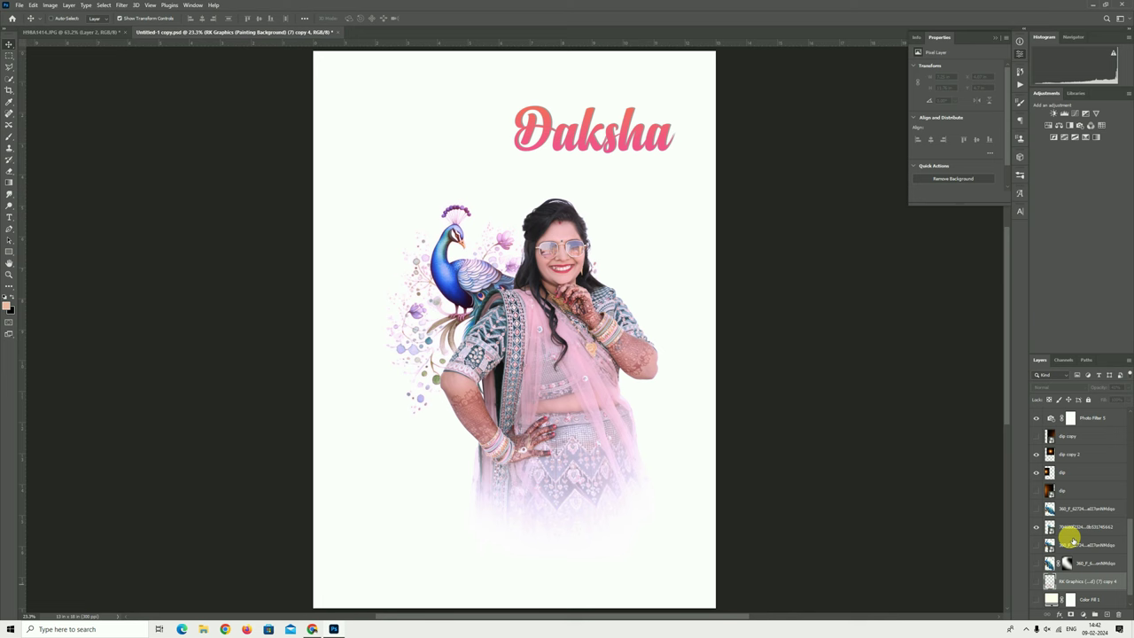
# - Rasterize the new peacock and enlarge it behind the woman, nudging it down-left
pyautogui.rightClick(1072, 528)
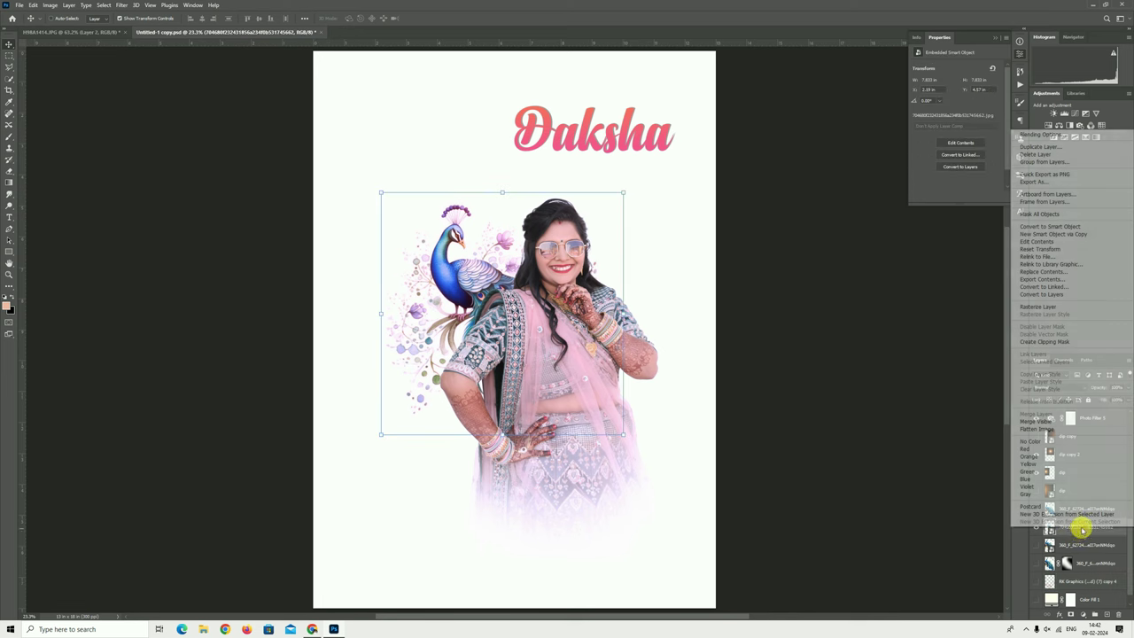
pyautogui.click(1040, 306)
pyautogui.moveTo(619, 316); pyautogui.dragTo(688, 450)
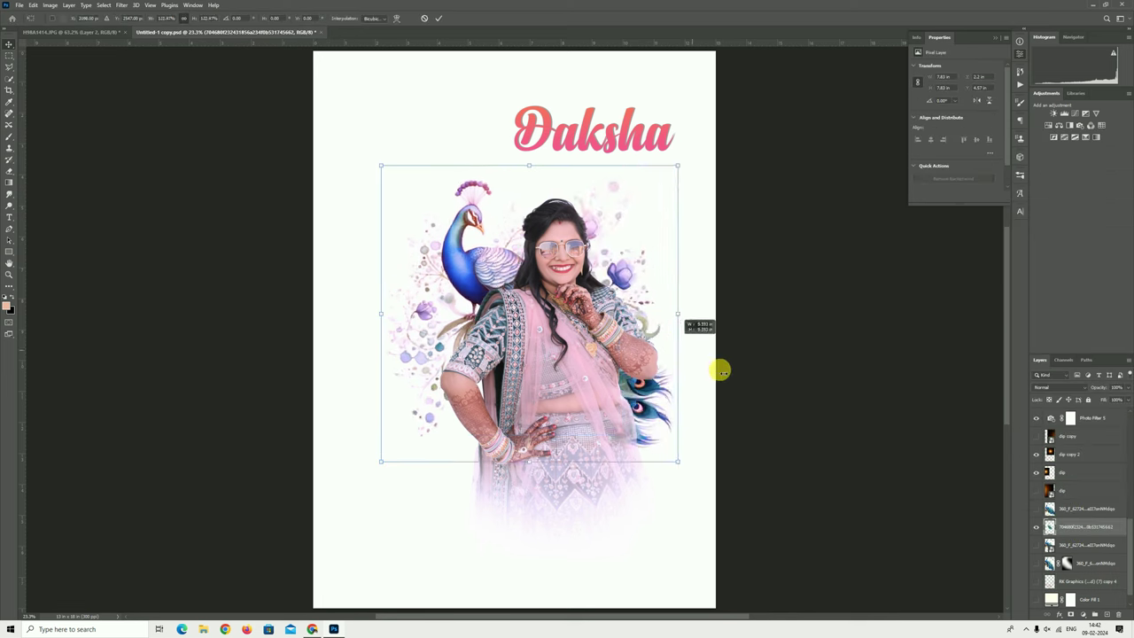
pyautogui.click(439, 17)
pyautogui.moveTo(598, 267); pyautogui.dragTo(592, 273)
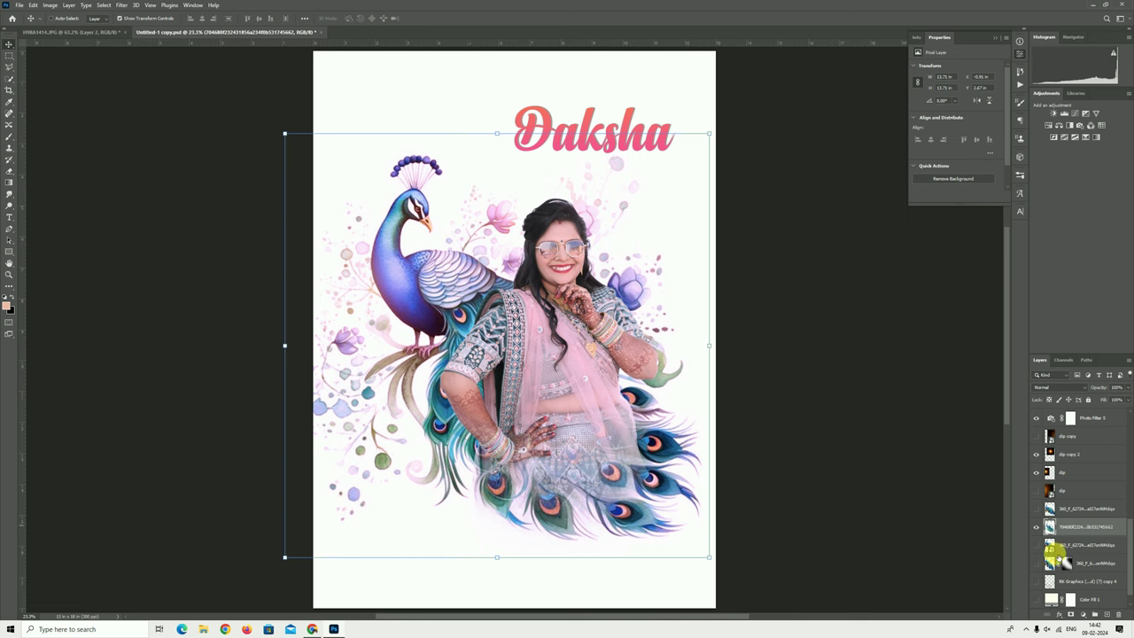
pyautogui.click(1051, 601)
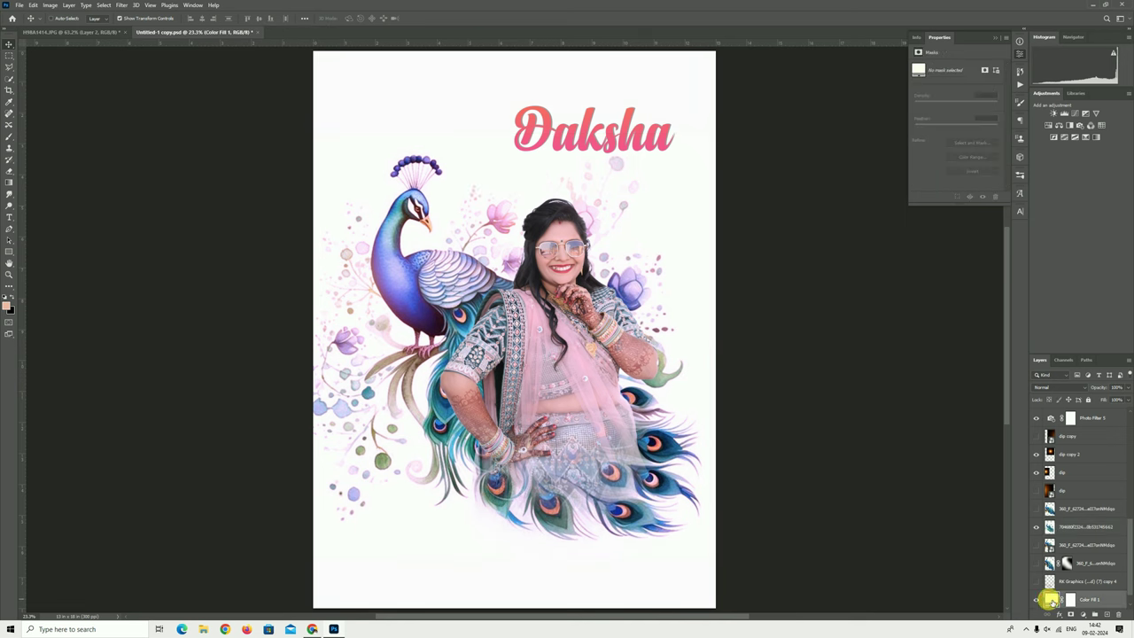
# - Change the Color Fill 1 background layer to black
pyautogui.doubleClick(1048, 599)
pyautogui.click(680, 467)
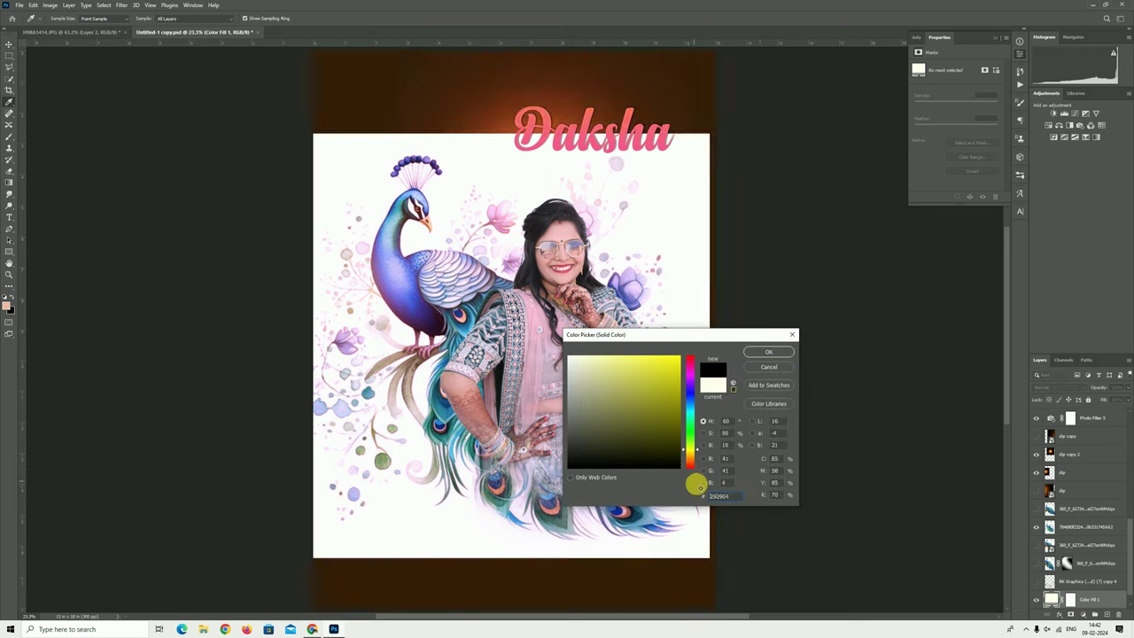
pyautogui.click(769, 353)
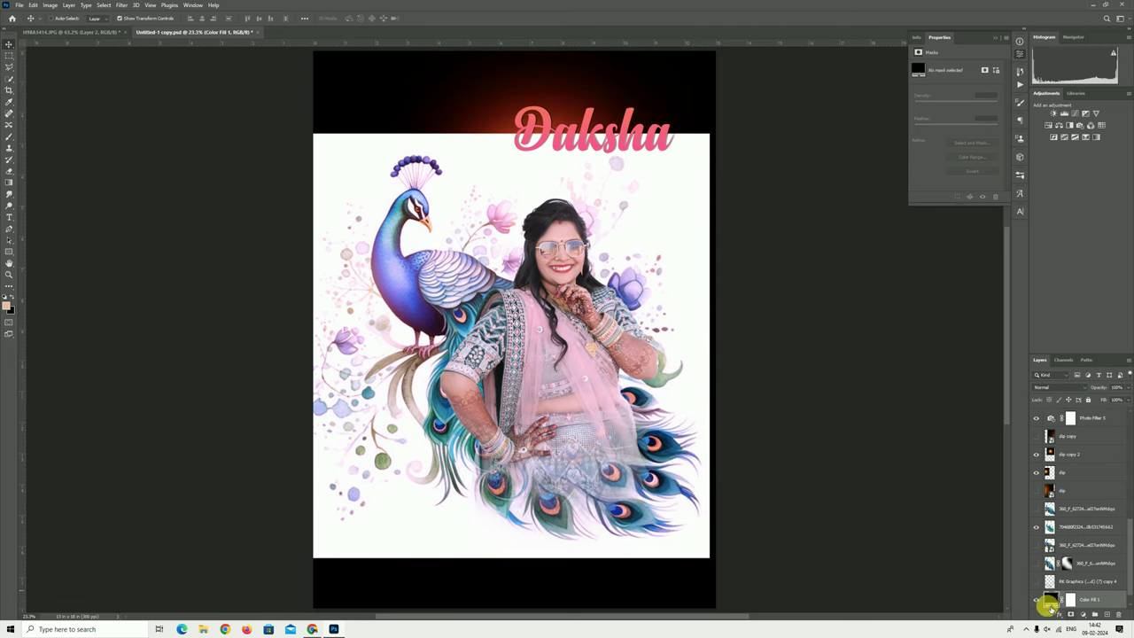
pyautogui.click(1036, 601)
pyautogui.click(1036, 600)
# - Add a new Solid Color fill layer using white sampled from the page
pyautogui.click(1081, 613)
pyautogui.click(1082, 460)
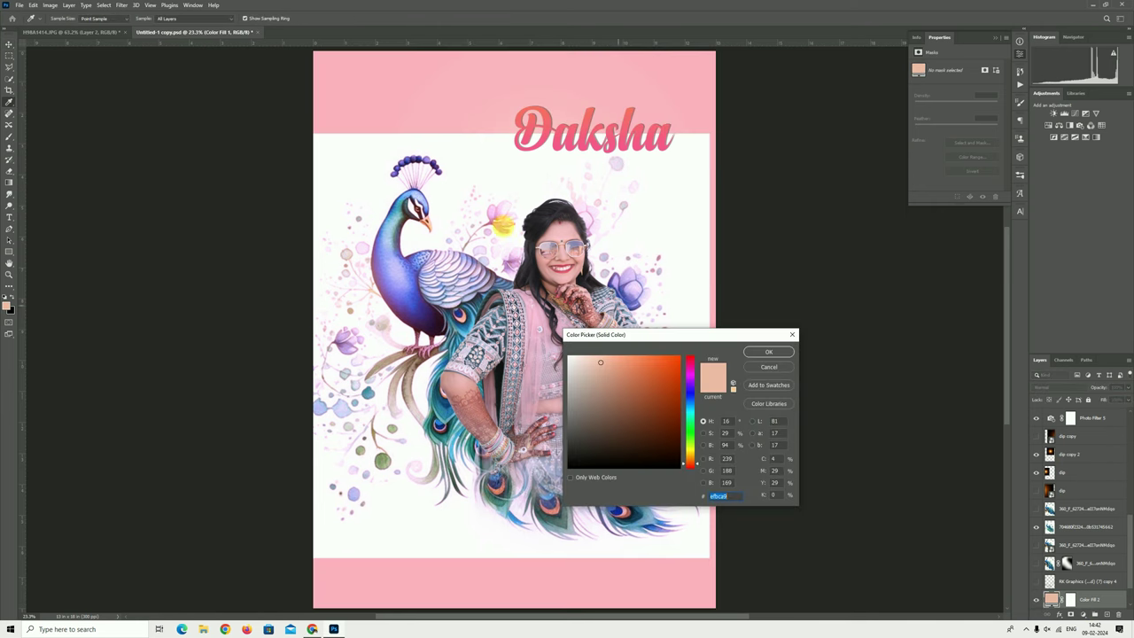
pyautogui.click(676, 225)
pyautogui.click(768, 352)
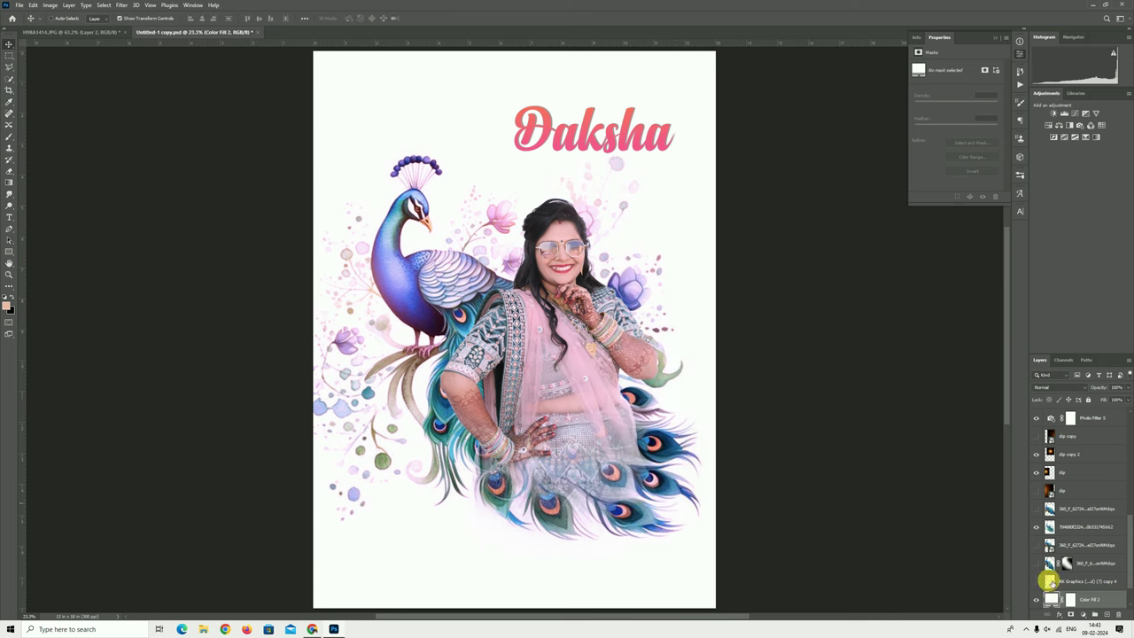
pyautogui.click(1047, 528)
# - Nudge the peacock artwork slightly and soften it with a light Gaussian Blur
pyautogui.moveTo(480, 363); pyautogui.dragTo(476, 356)
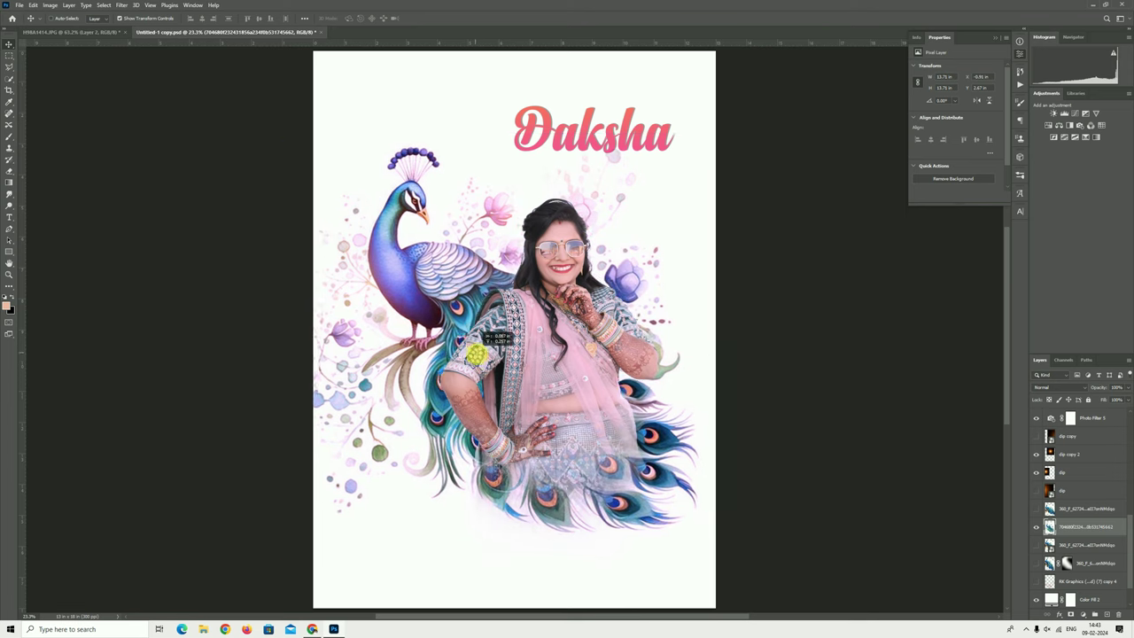
pyautogui.click(124, 5)
pyautogui.moveTo(127, 118)
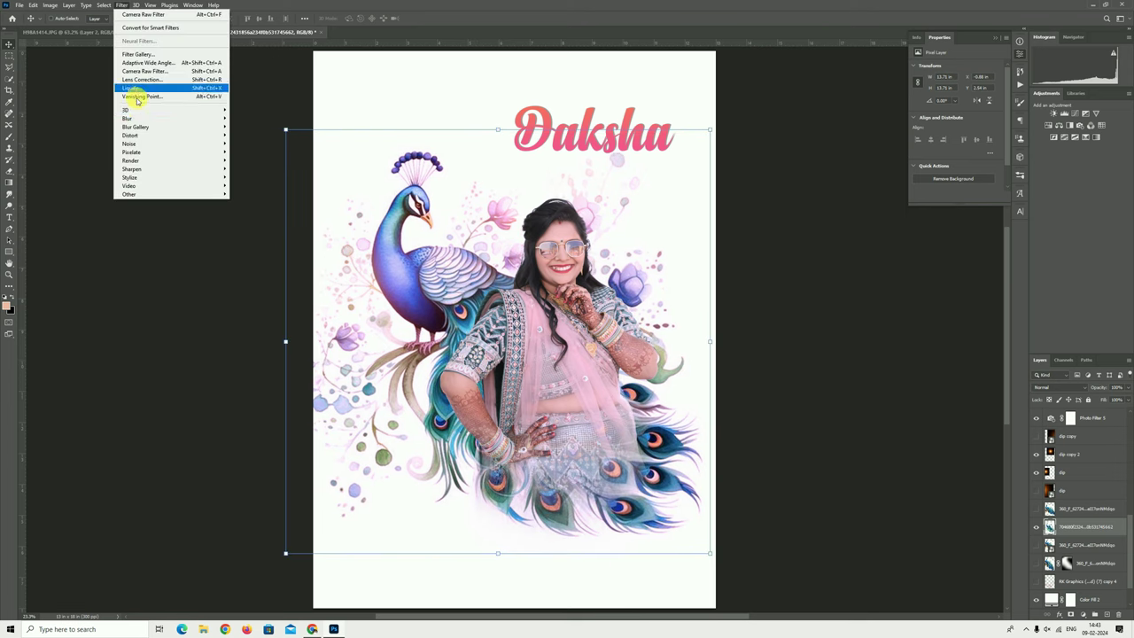
pyautogui.click(248, 151)
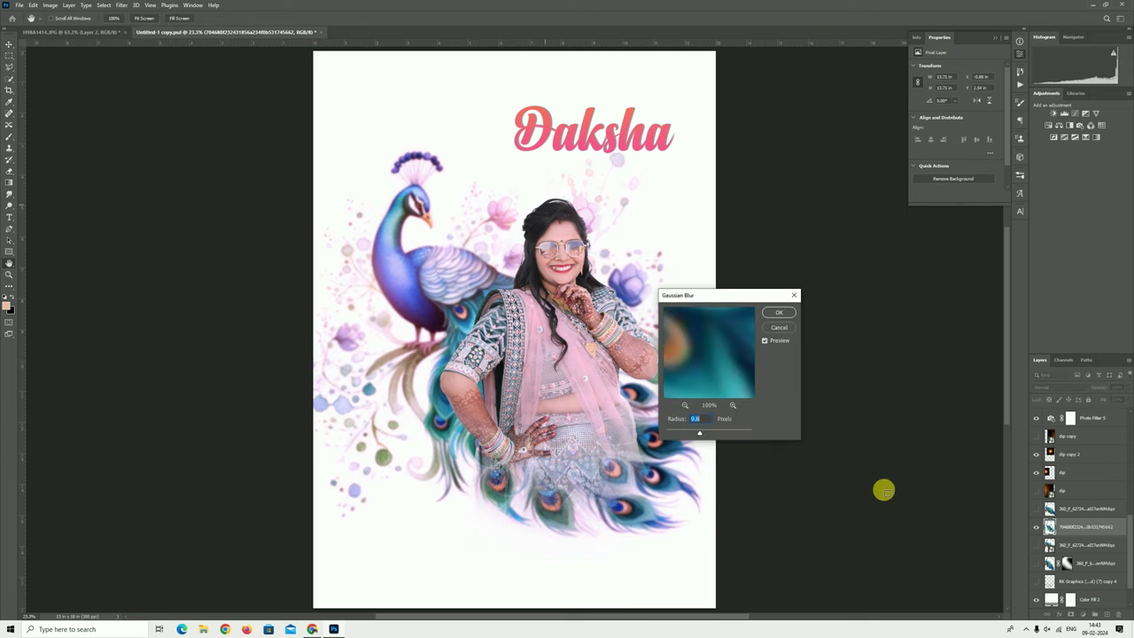
pyautogui.moveTo(685, 432); pyautogui.dragTo(681, 433)
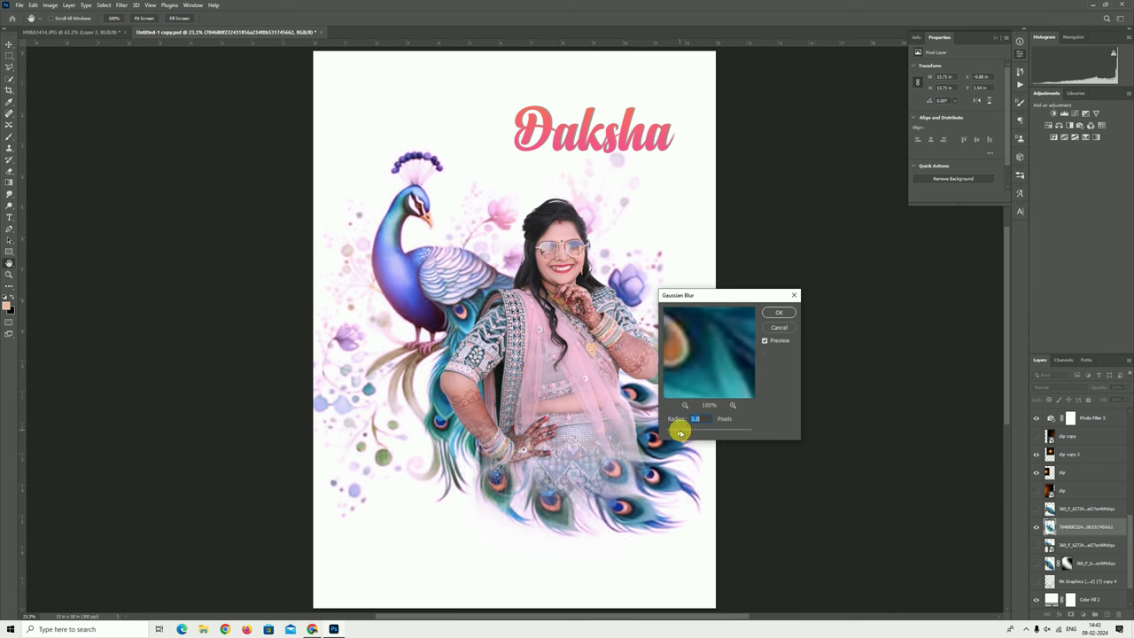
pyautogui.click(774, 311)
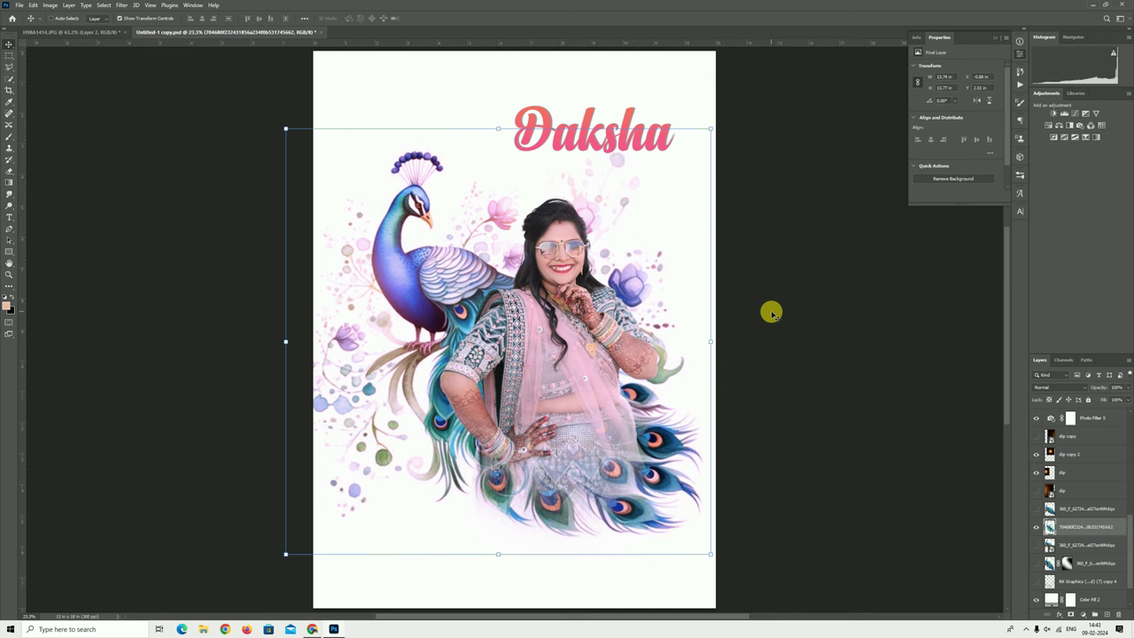
pyautogui.click(9, 275)
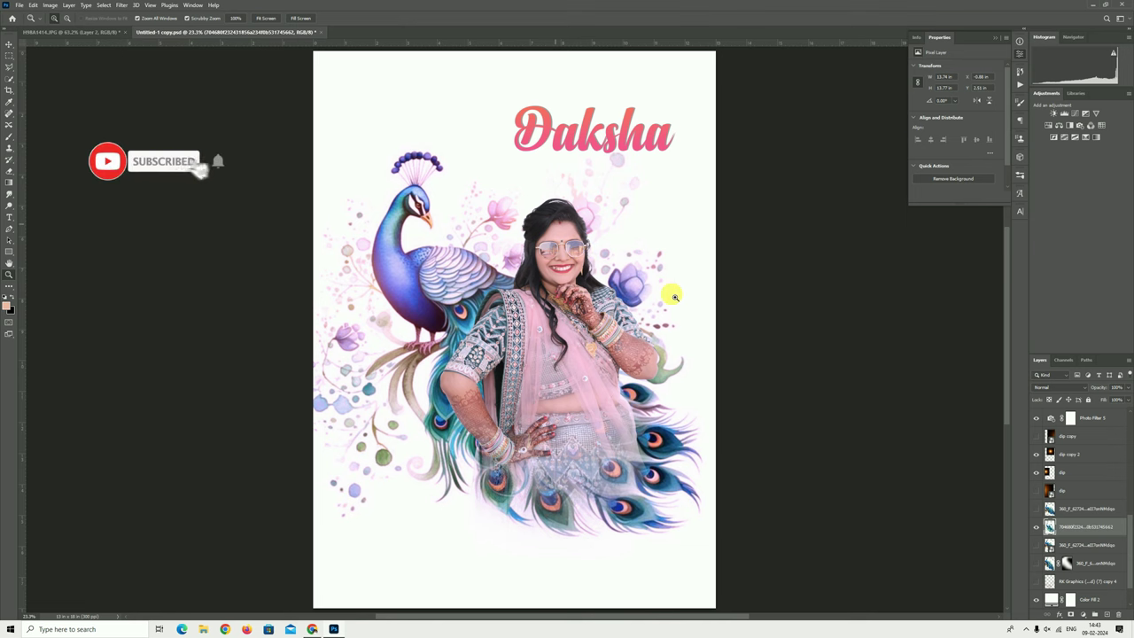
pyautogui.click(556, 262)
pyautogui.rightClick(573, 247)
pyautogui.click(604, 269)
pyautogui.click(616, 288)
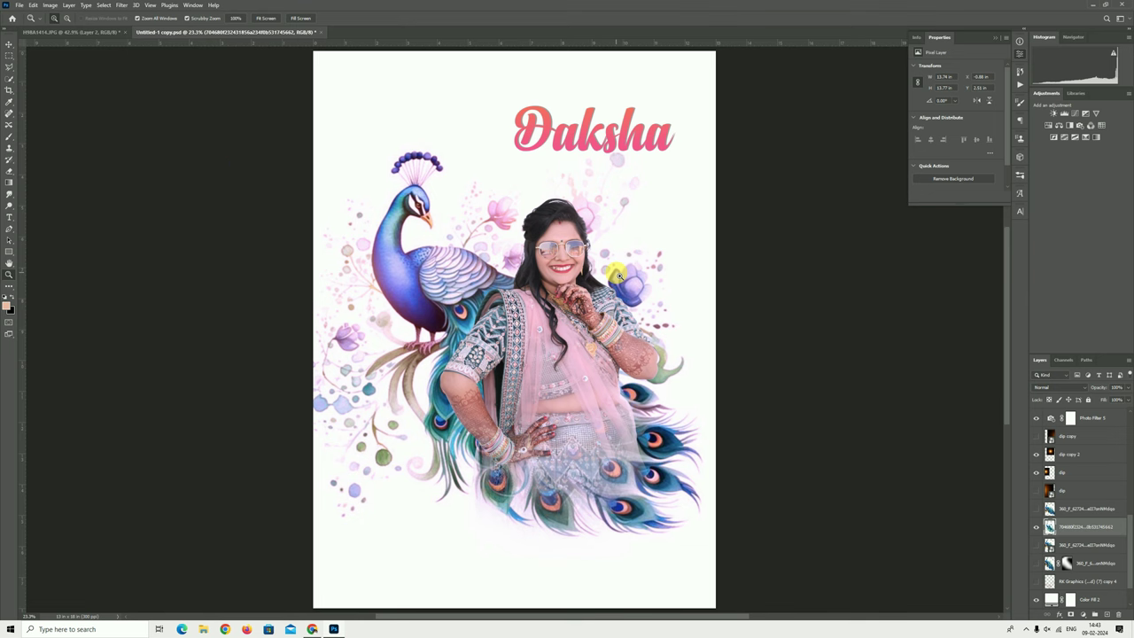
pyautogui.click(587, 310)
pyautogui.keyDown('alt'); pyautogui.click(602, 282); pyautogui.keyUp('alt')
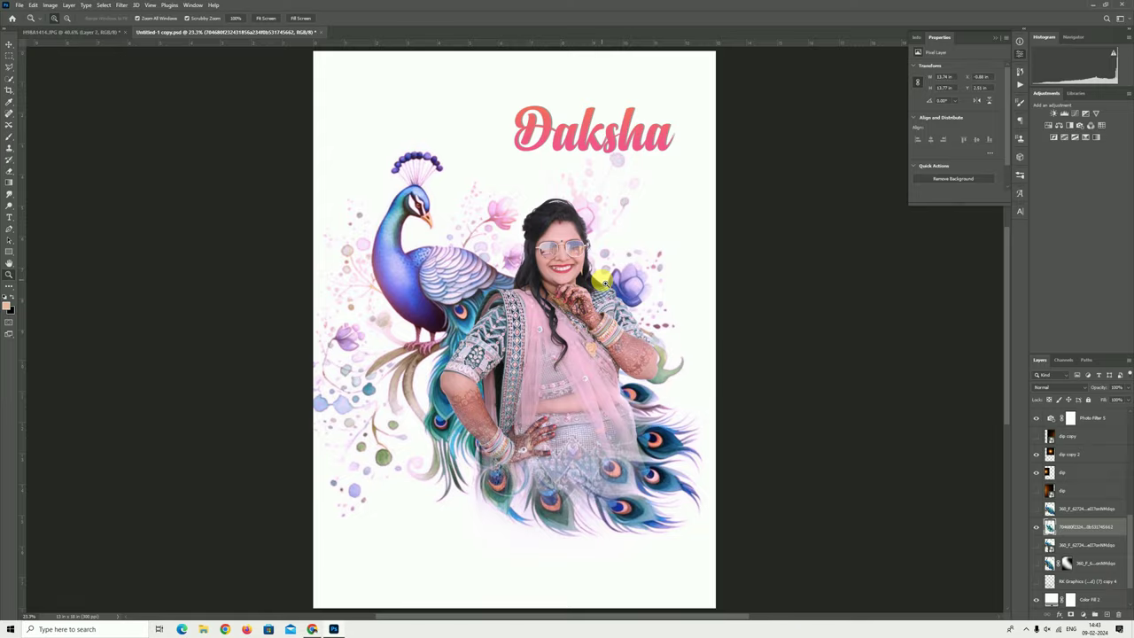